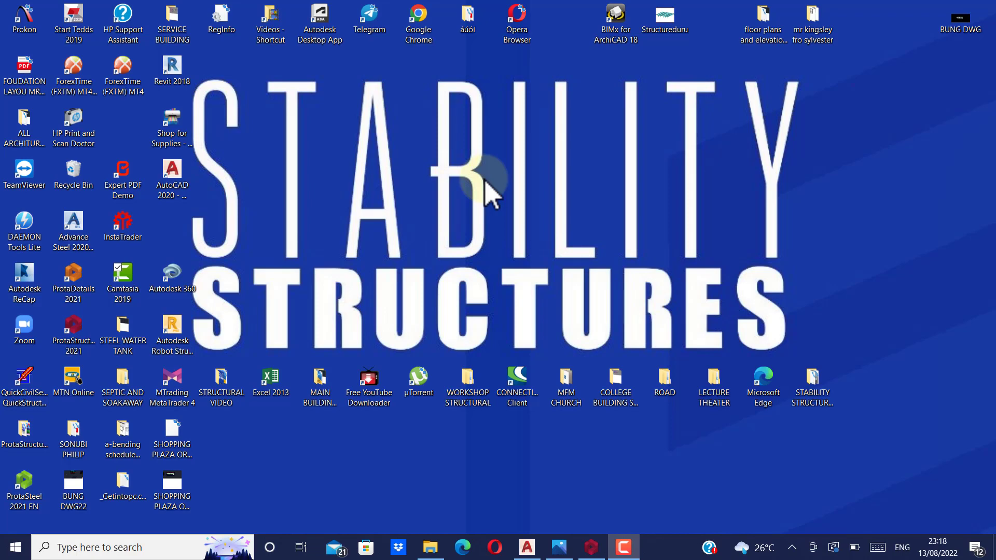
Step: Switch to the how_to_create_gridline project in ProtaStructure and look over the Storey 1 plan grid
left_click(589, 550)
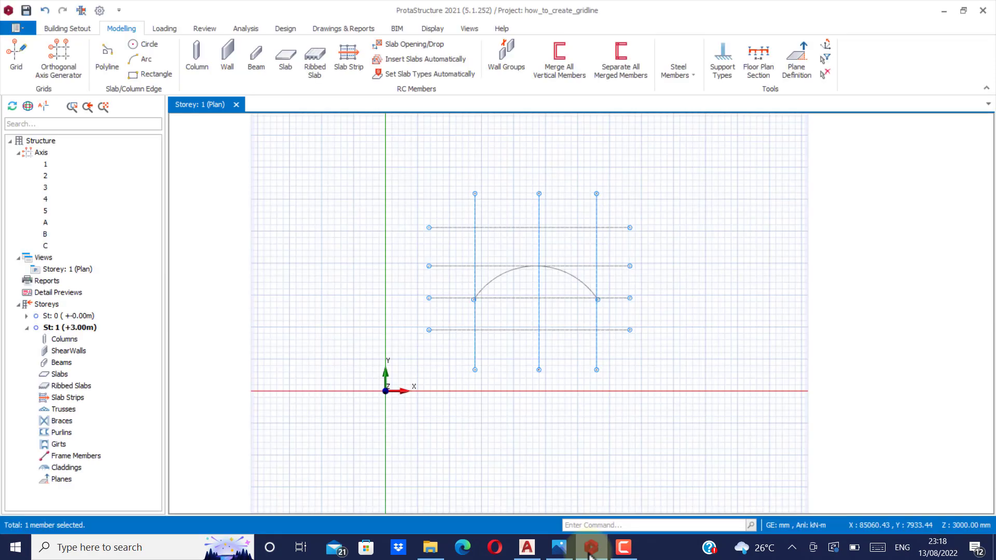
scroll(585, 267, "up", 2)
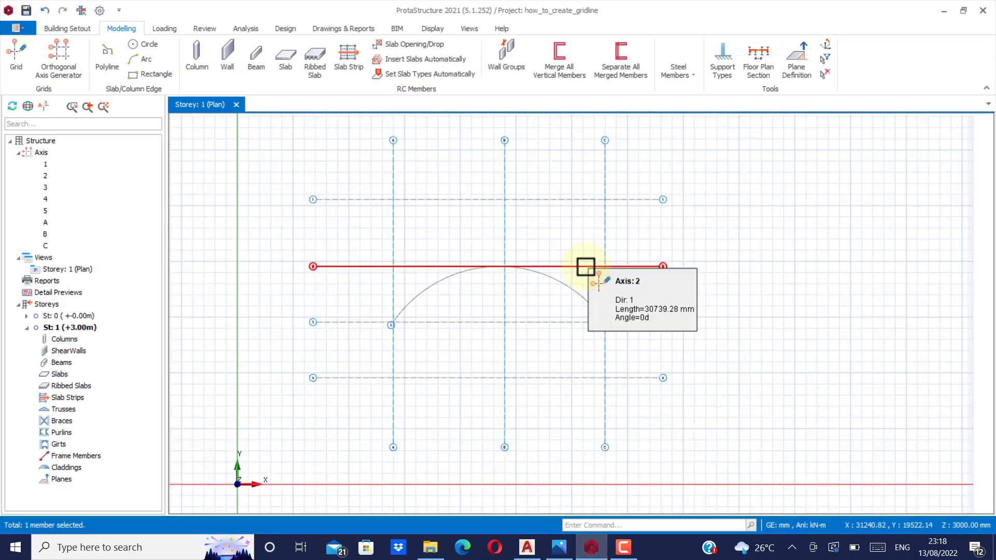
scroll(429, 282, "down", 3)
scroll(475, 271, "up", 4)
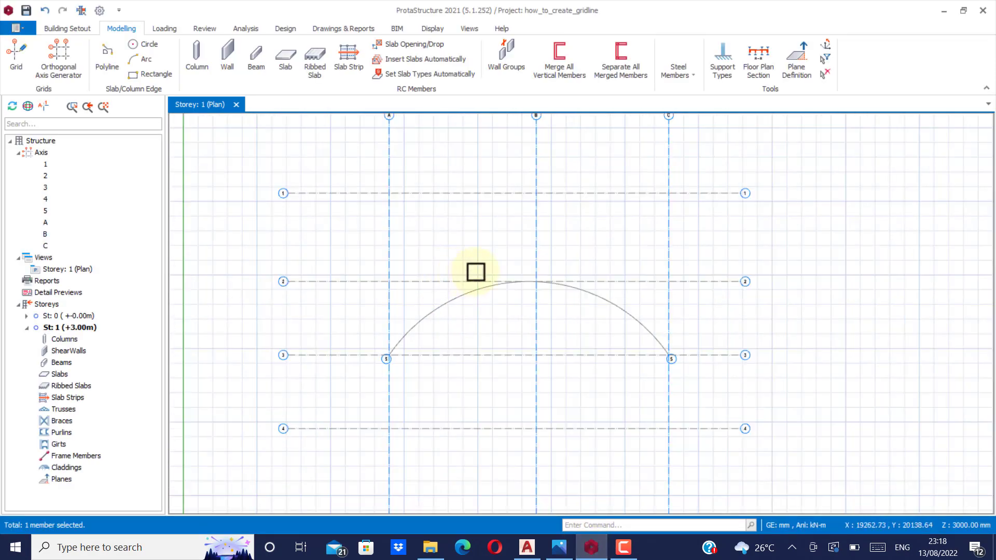
scroll(467, 265, "down", 1)
scroll(518, 249, "up", 1)
scroll(473, 256, "down", 1)
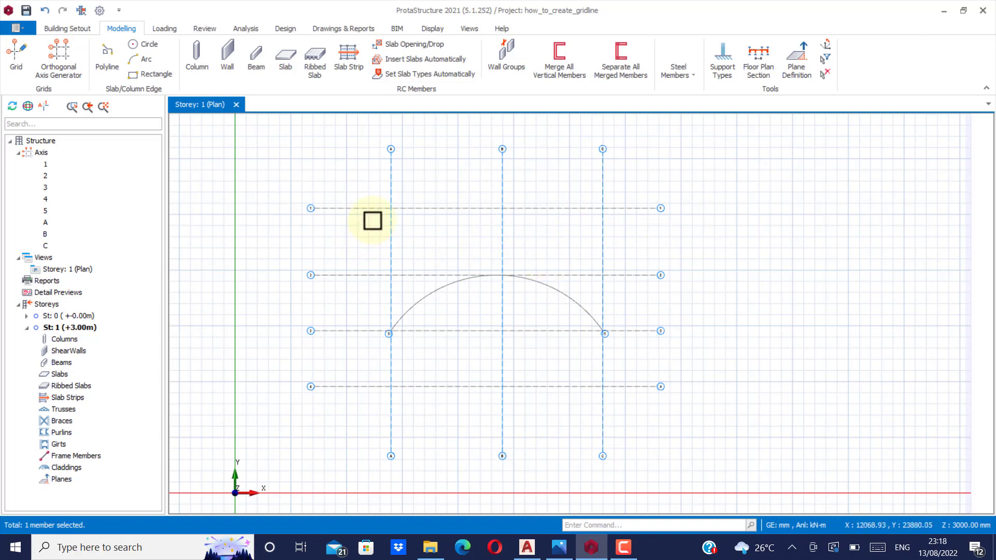
Step: Start the Column tool and set the section dimensions b1 to 225 mm and b2 to 225 mm
left_click(200, 59)
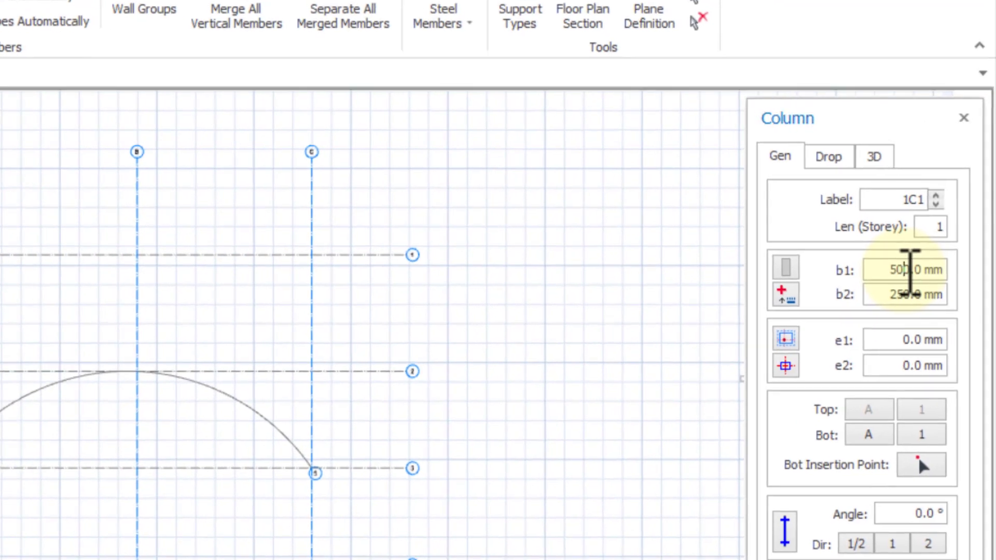
double_click(910, 270)
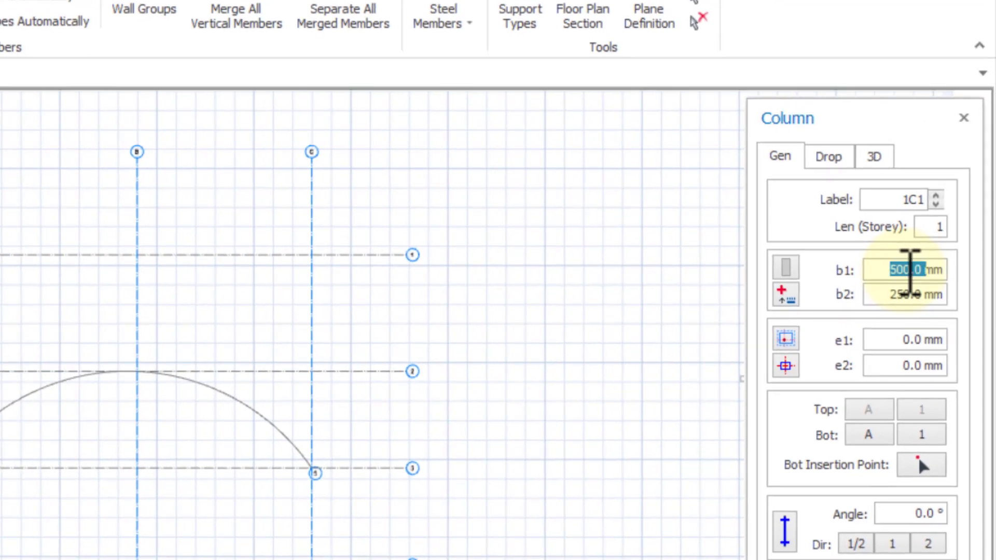
type("22.0")
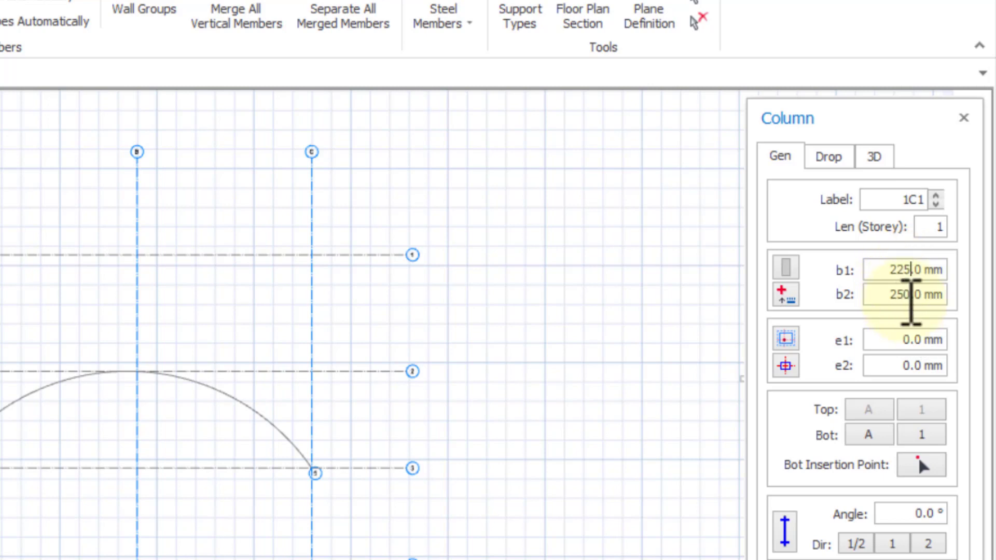
double_click(911, 294)
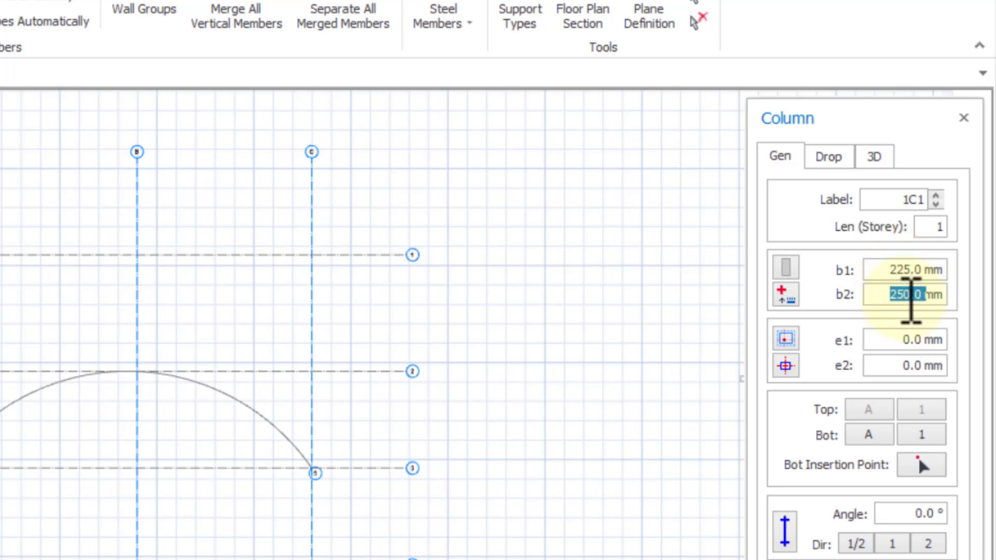
type("2.0")
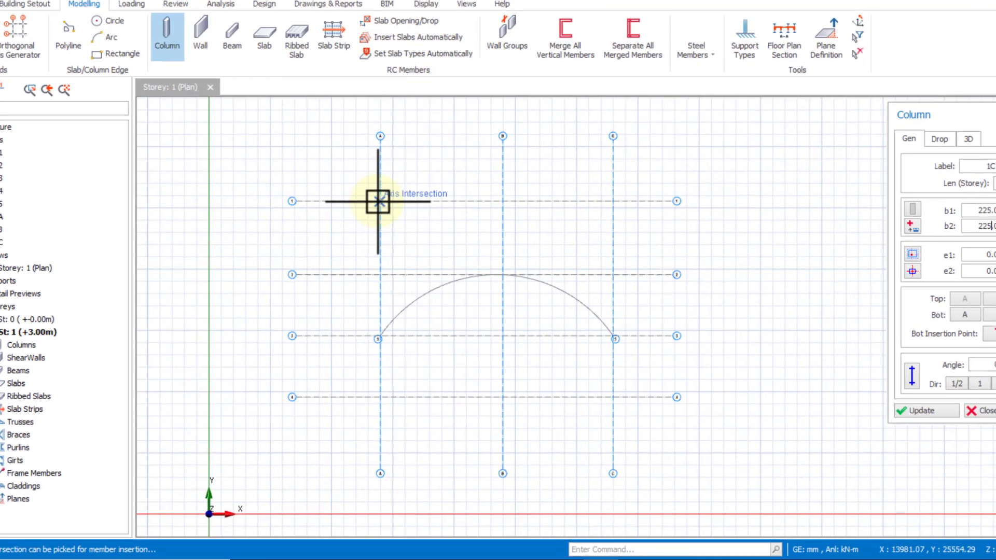
Step: Place individual columns where axis 1 intersects axes A, B and C
scroll(395, 203, "up", 5)
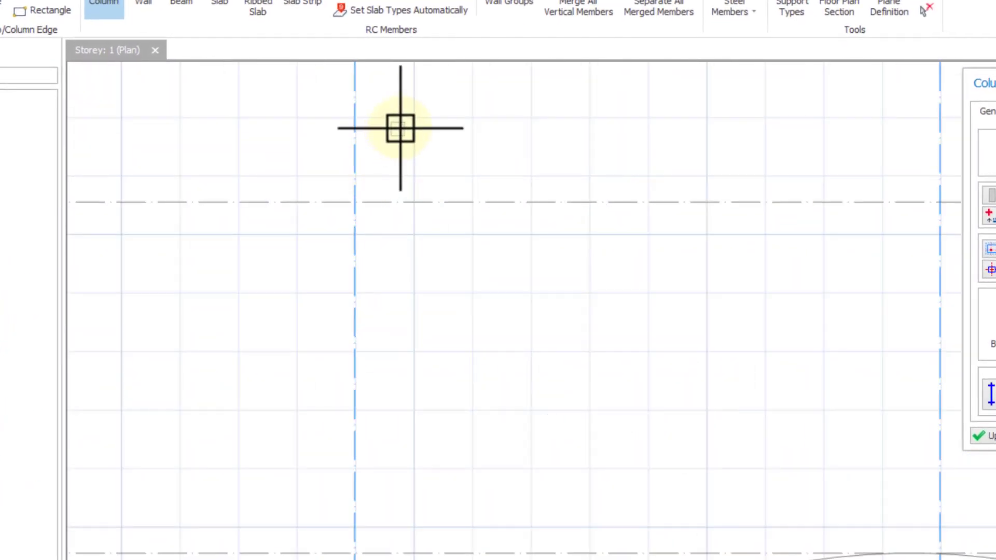
left_click(357, 201)
left_click(357, 200)
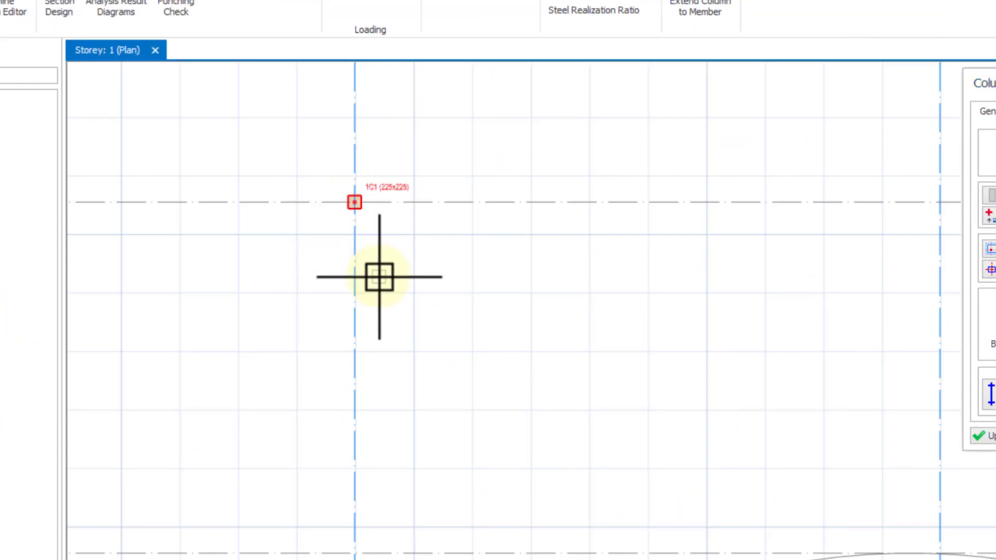
scroll(400, 180, "down", 5)
scroll(580, 225, "up", 5)
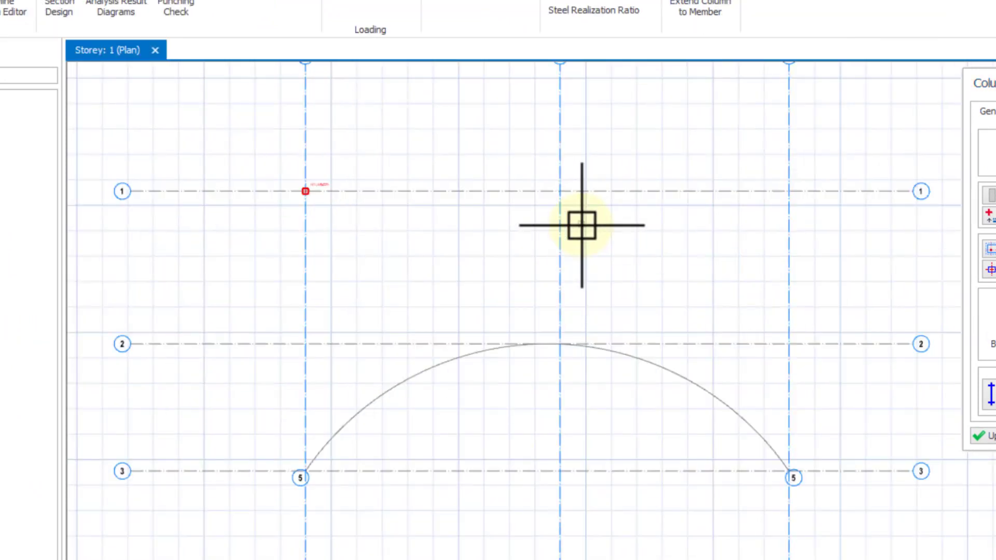
left_click(535, 190)
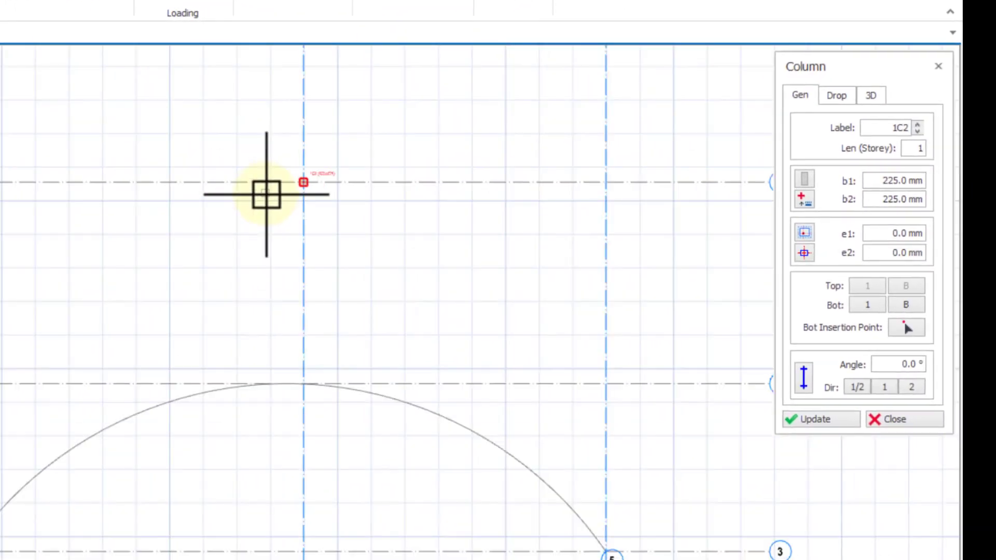
scroll(393, 209, "down", 3)
scroll(422, 188, "up", 5)
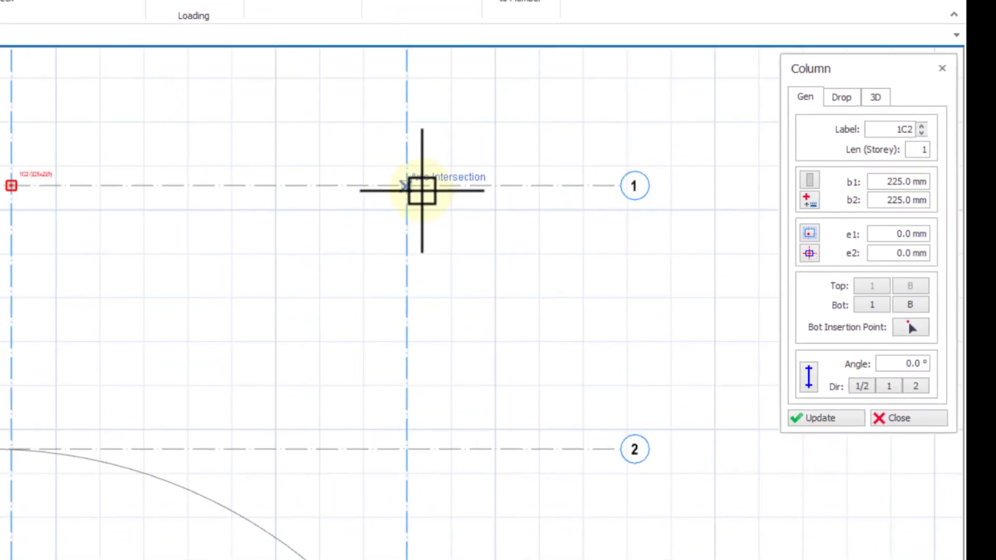
left_click(490, 195)
scroll(485, 172, "down", 4)
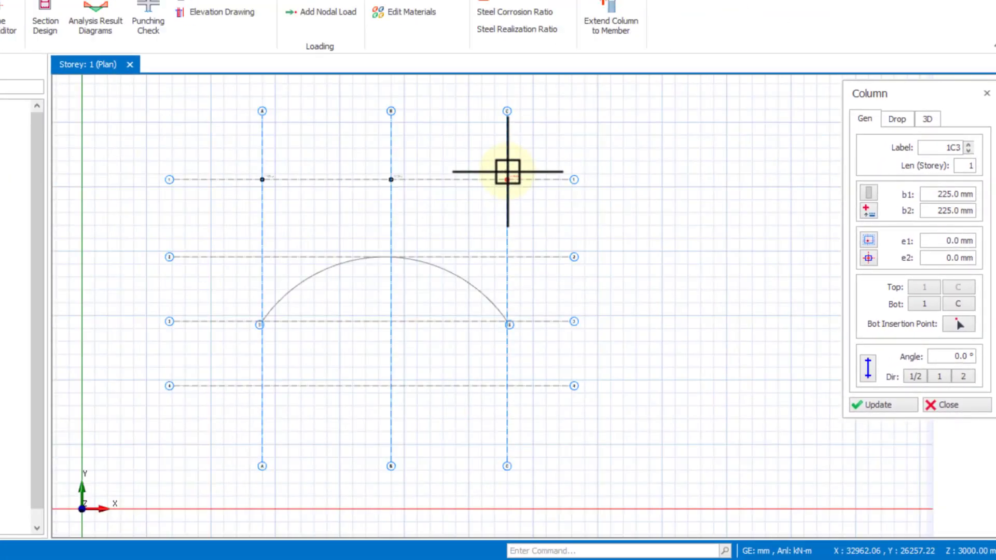
Step: Insert columns together at all intersections of axes 2, 3 and 4 with axes A, B and C using a selection window
scroll(509, 187, "down", 2)
scroll(513, 217, "up", 2)
scroll(487, 208, "down", 2)
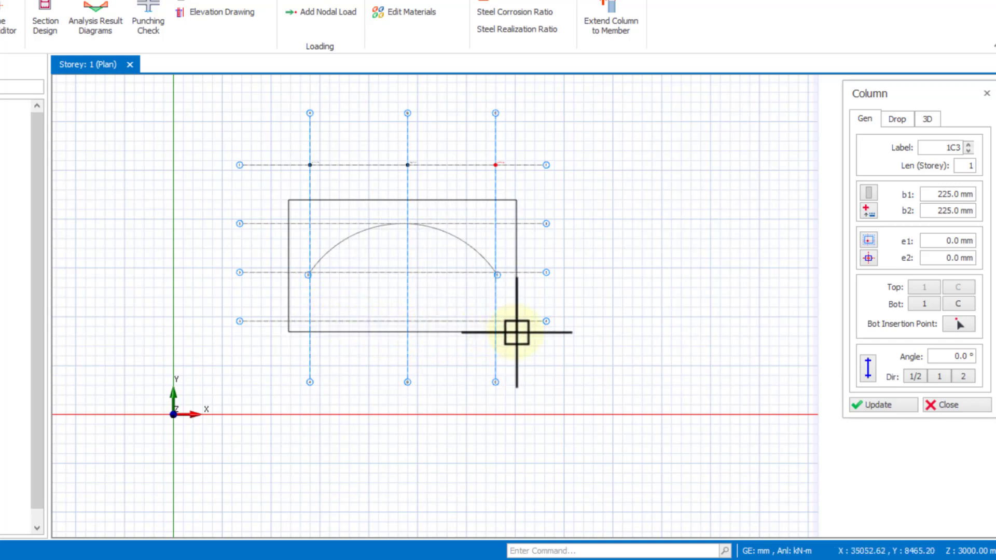
left_click(517, 332)
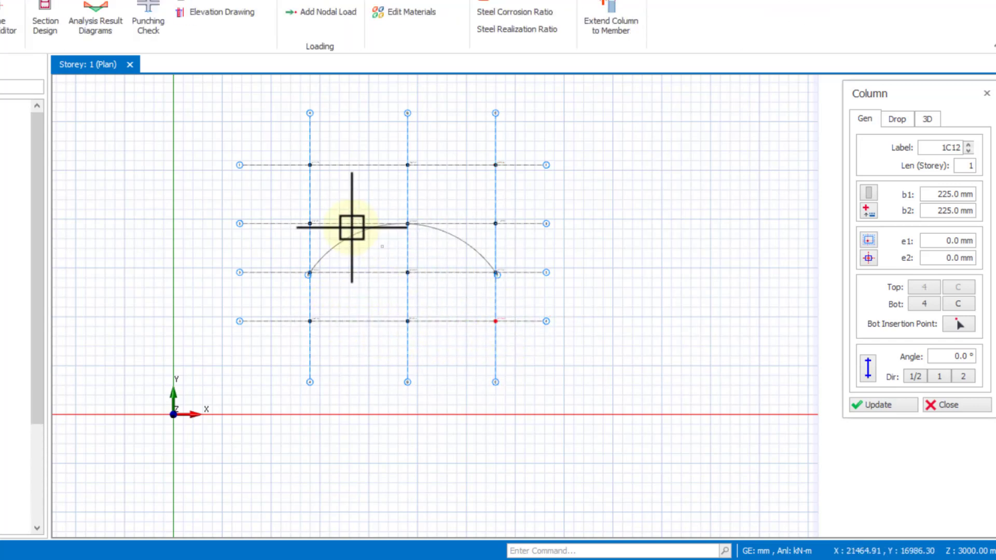
Step: Examine the placed columns and their section labels across the plan, then close the column properties
scroll(310, 225, "up", 5)
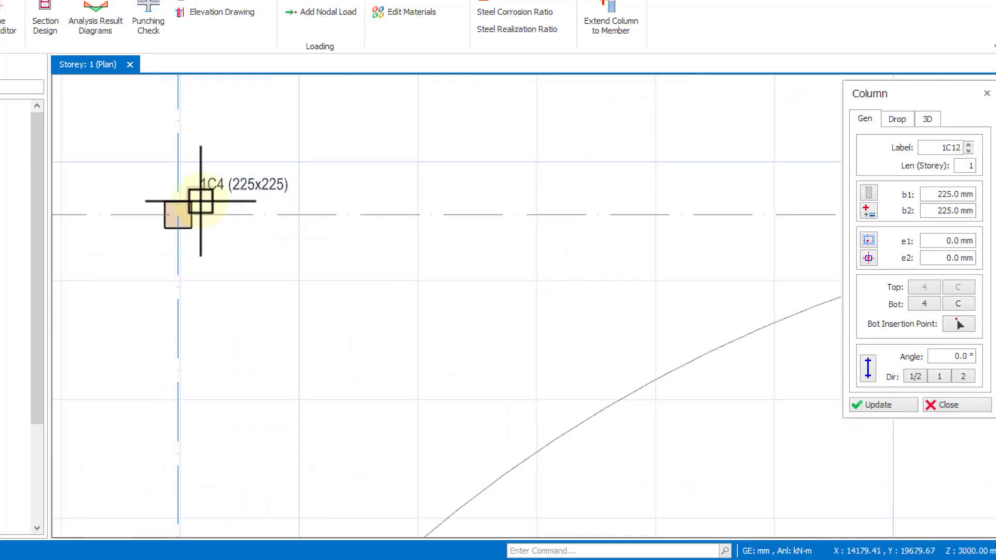
scroll(197, 207, "down", 2)
scroll(213, 207, "down", 4)
scroll(514, 215, "up", 4)
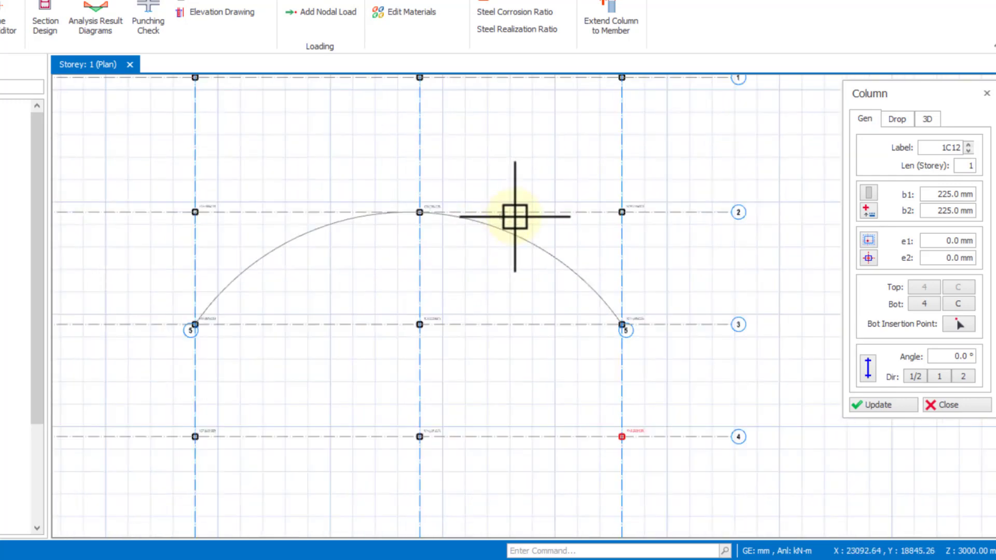
scroll(653, 208, "down", 4)
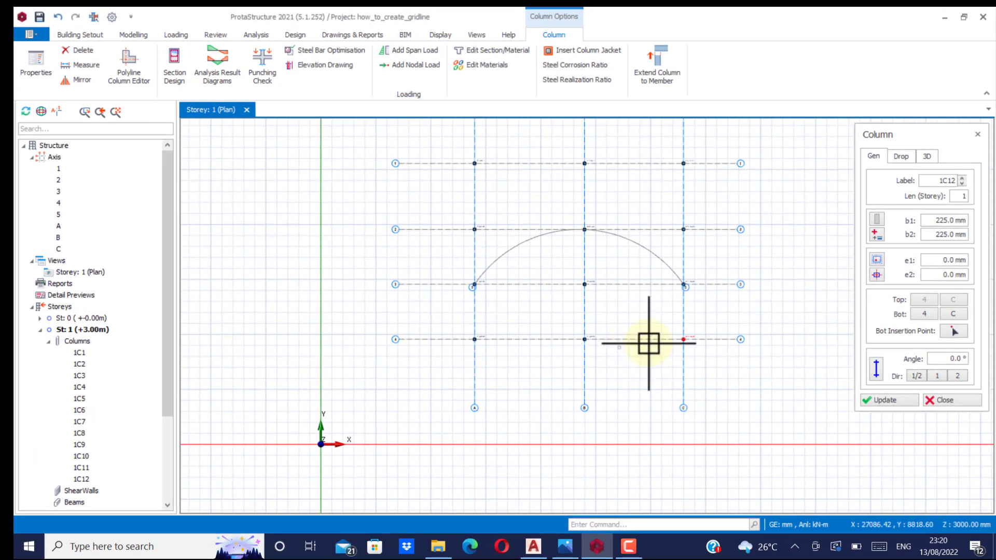
scroll(617, 321, "up", 2)
scroll(576, 314, "down", 3)
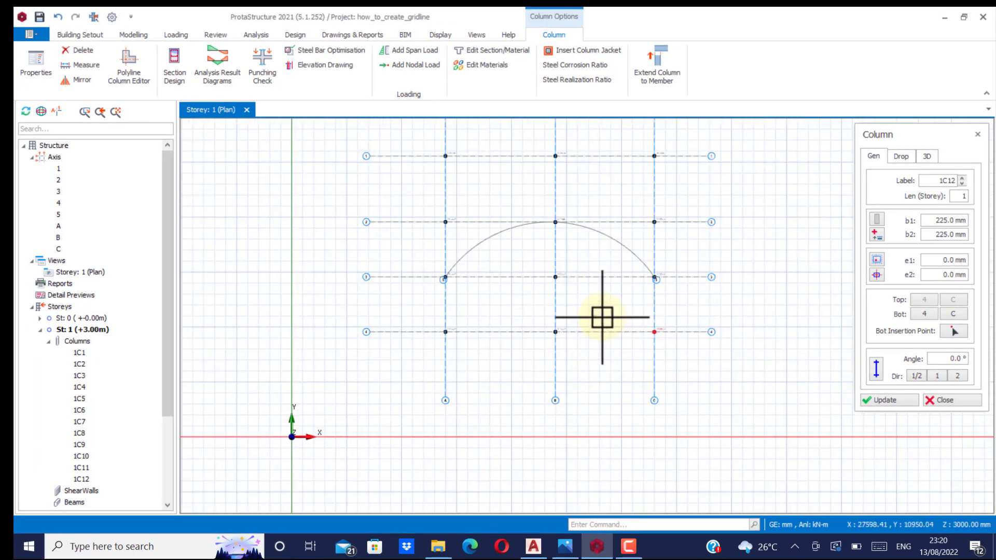
scroll(487, 195, "up", 5)
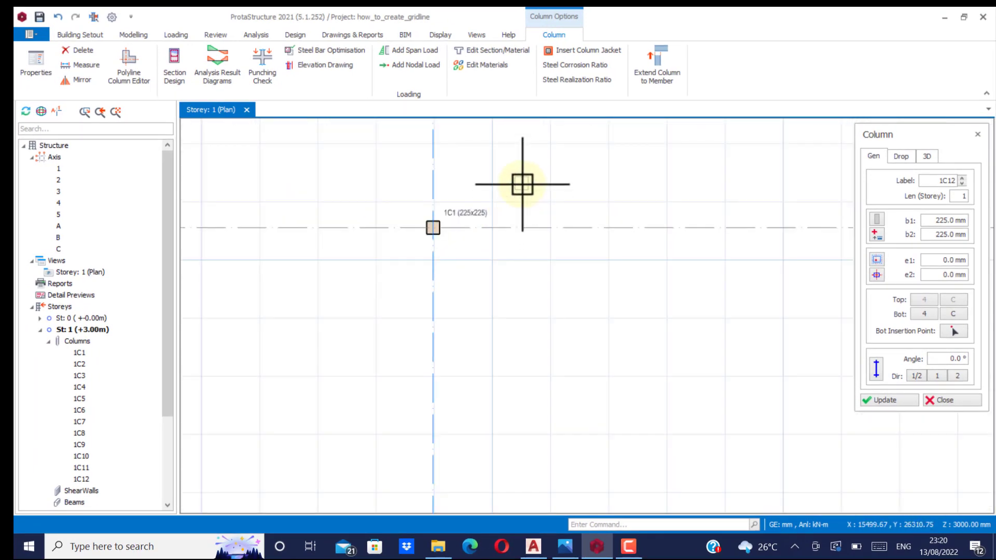
scroll(459, 204, "down", 4)
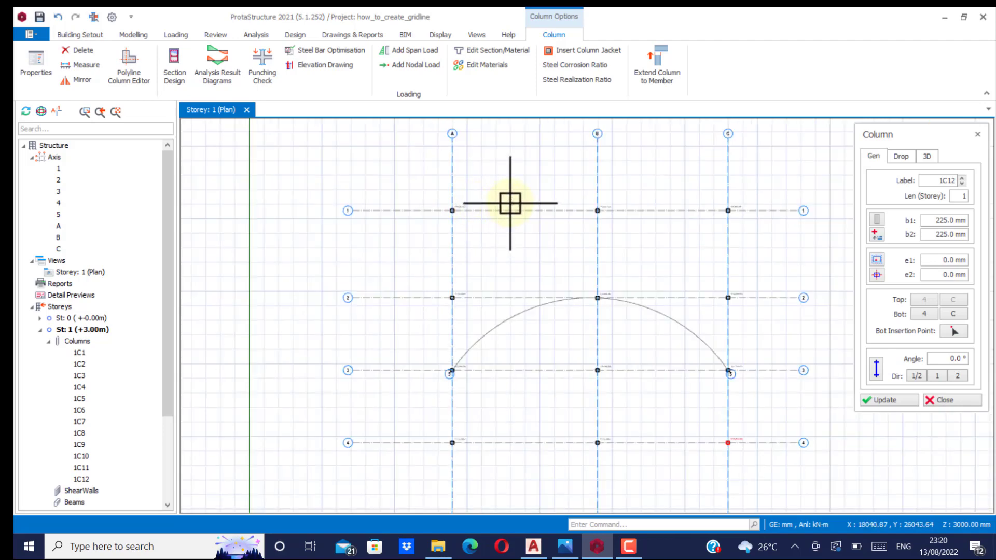
scroll(467, 207, "up", 4)
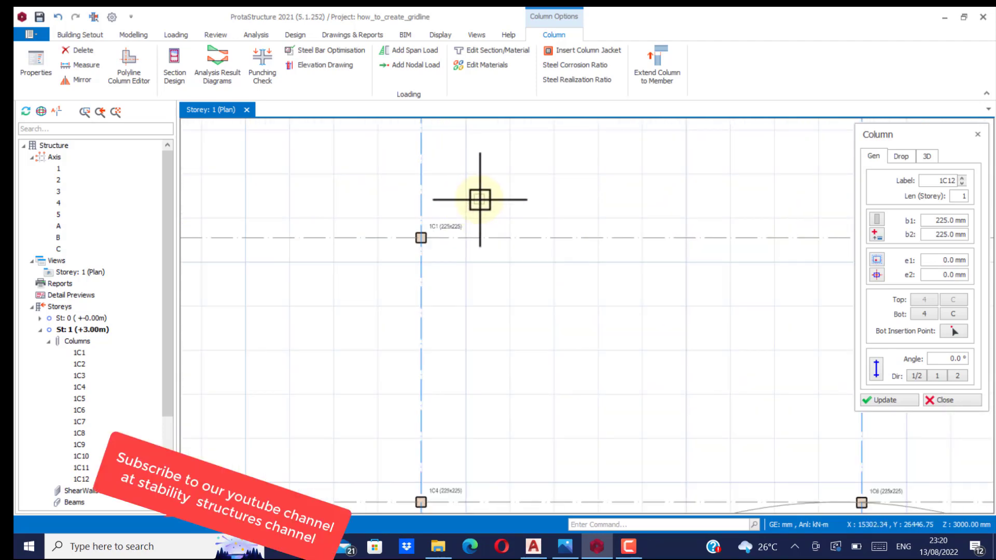
scroll(560, 232, "down", 4)
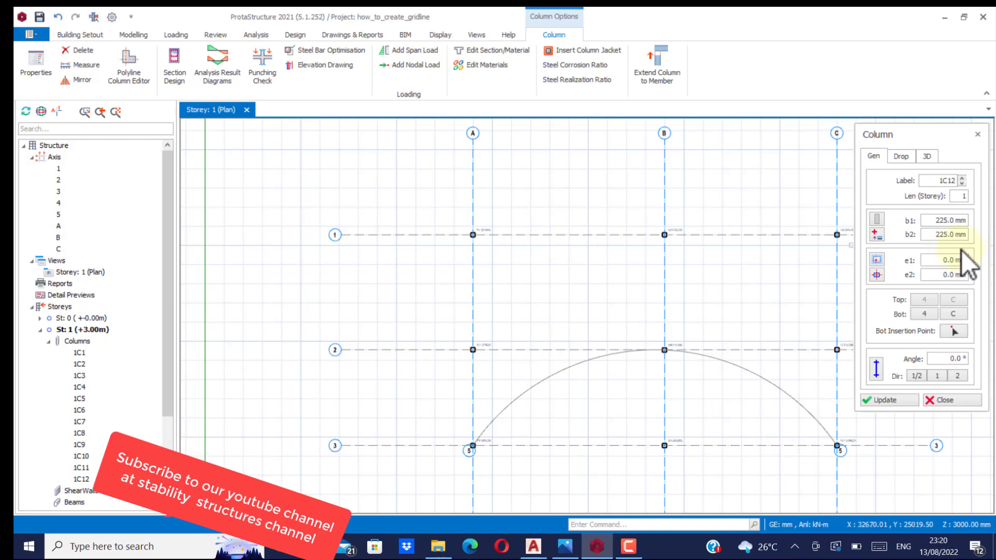
scroll(506, 227, "down", 3)
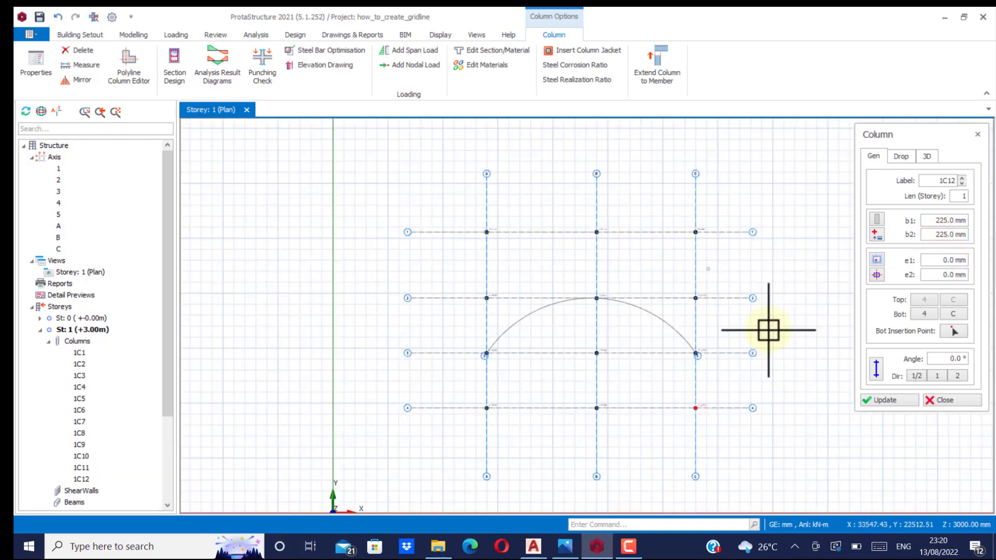
left_click(941, 403)
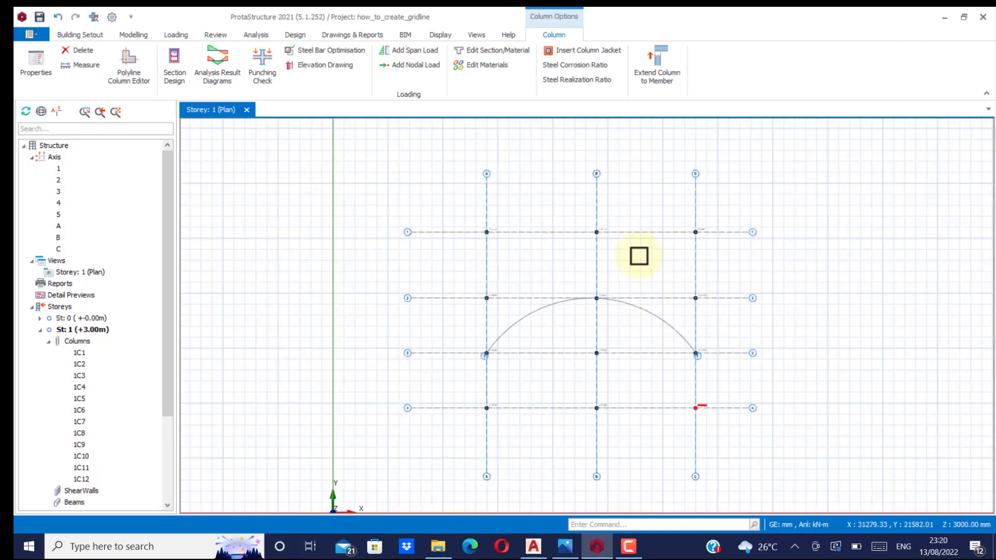
Step: Set the b2 dimension of the column at axes 1 and A to 450 mm and update it
scroll(488, 236, "up", 5)
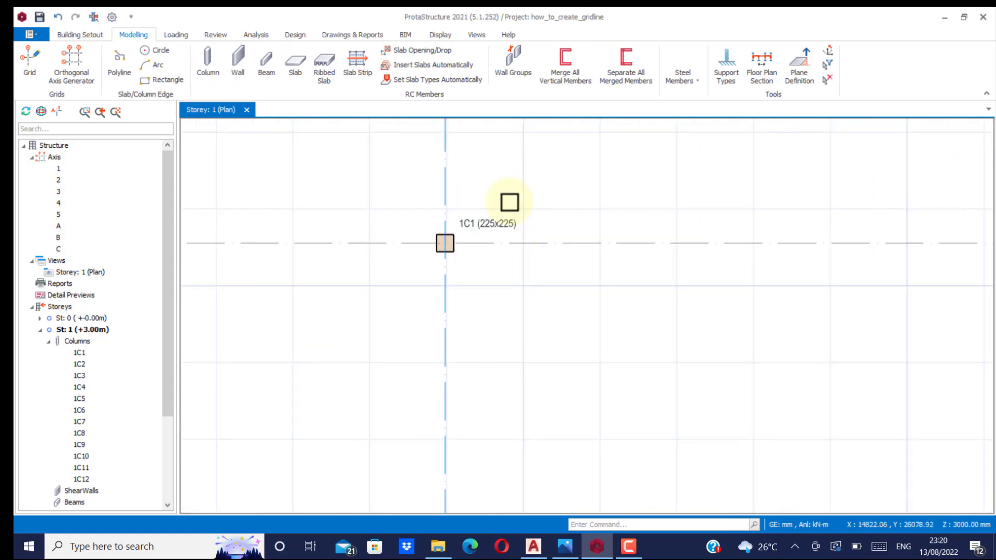
scroll(490, 229, "down", 3)
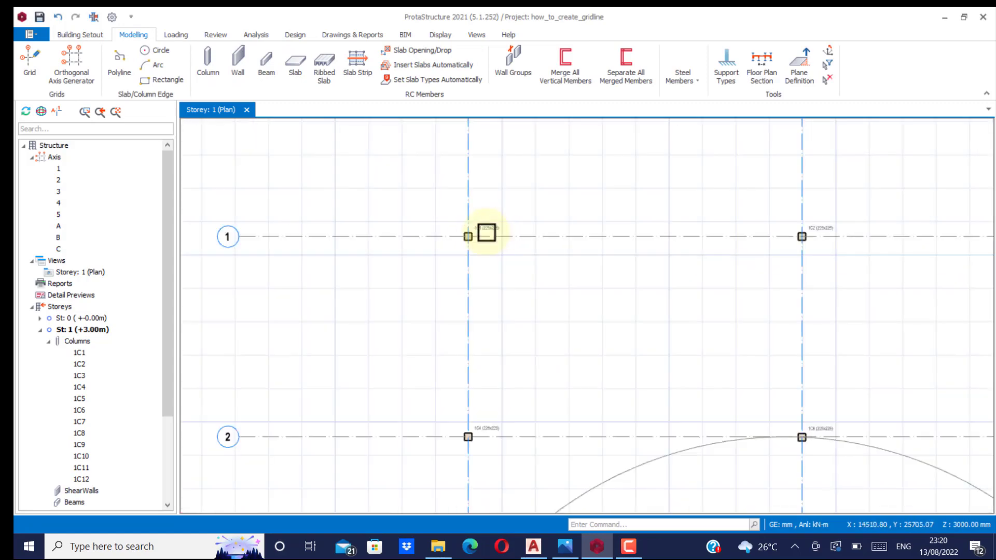
scroll(470, 229, "up", 4)
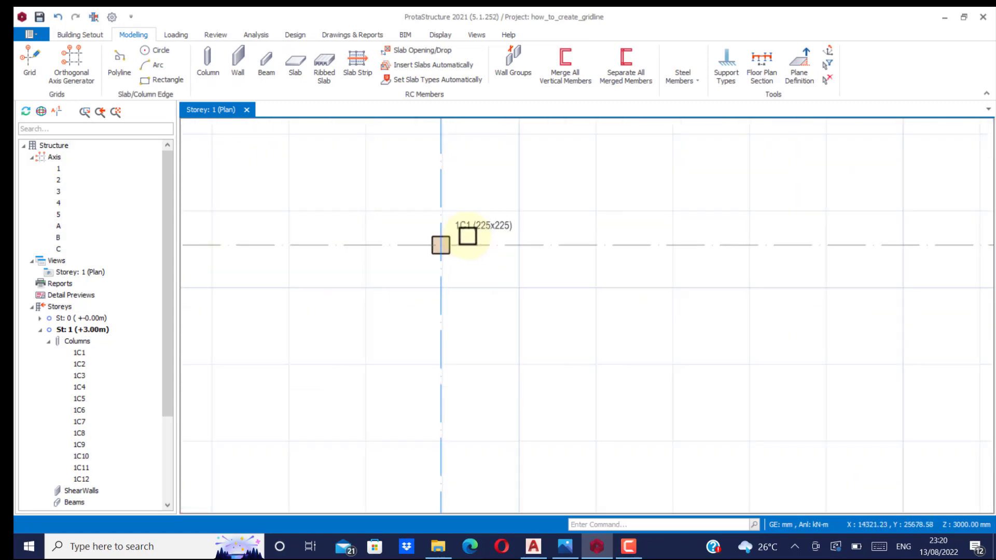
left_click(481, 227)
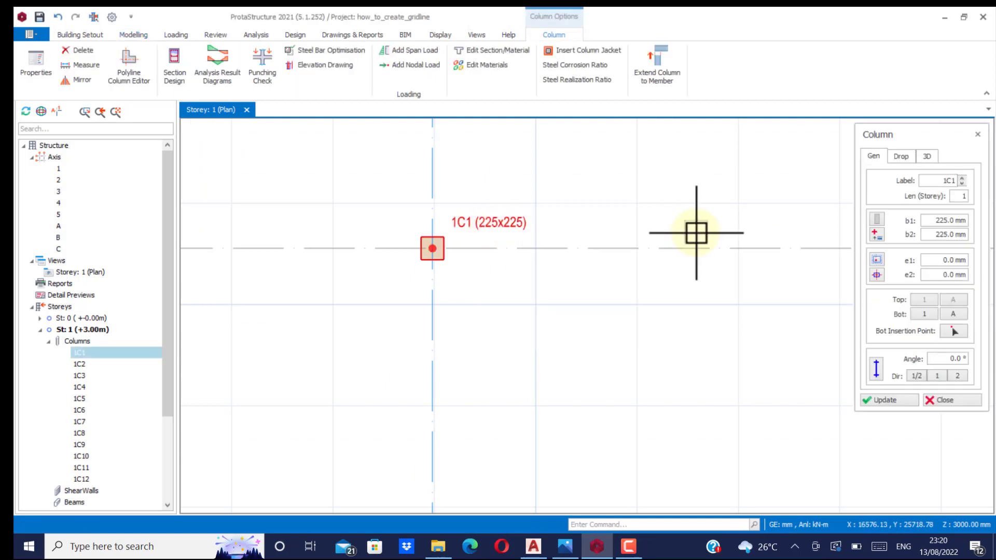
left_click(948, 222)
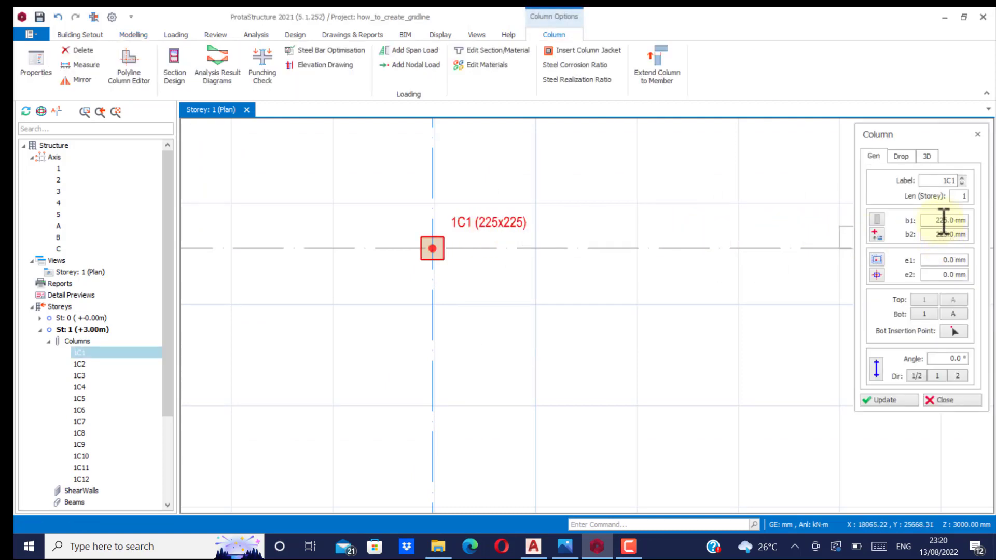
left_click(941, 234)
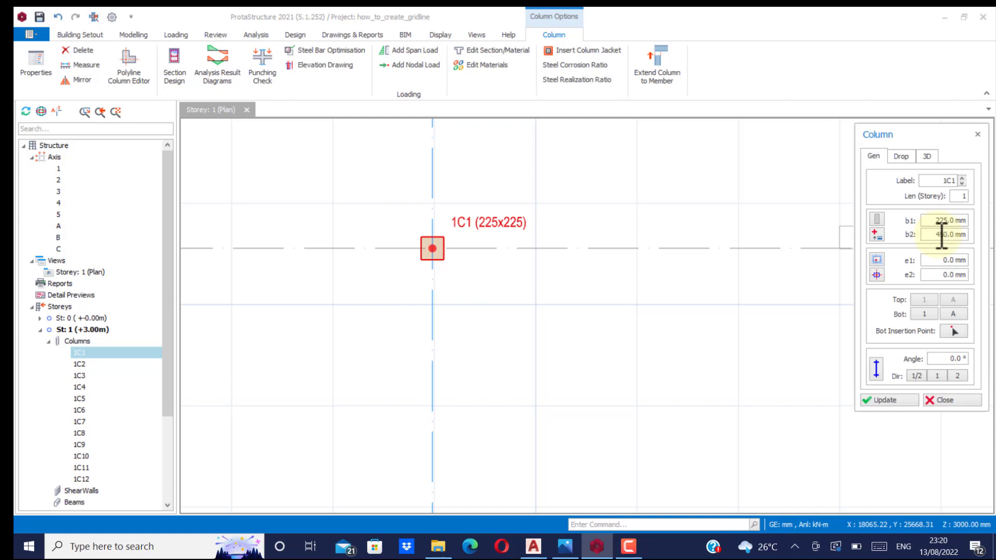
left_click(882, 400)
scroll(464, 309, "down", 4)
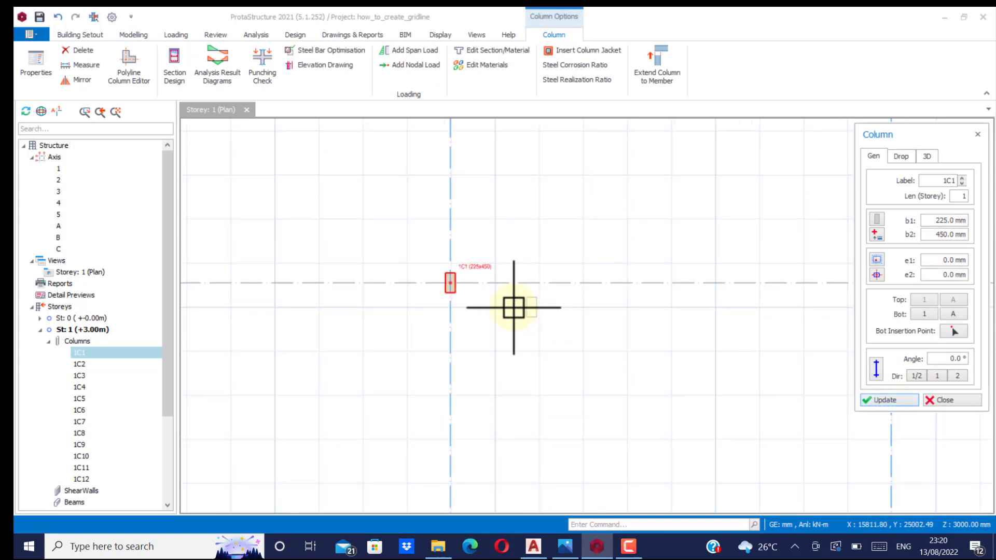
scroll(422, 273, "down", 2)
scroll(422, 273, "up", 6)
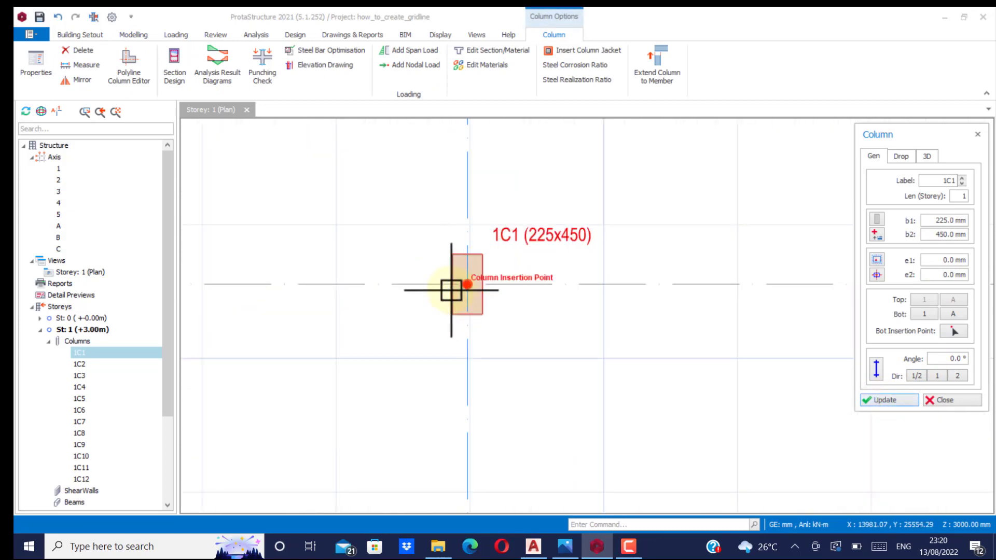
Step: Check the resized column at axes 1 and A, close its properties and deselect it
scroll(468, 263, "down", 1)
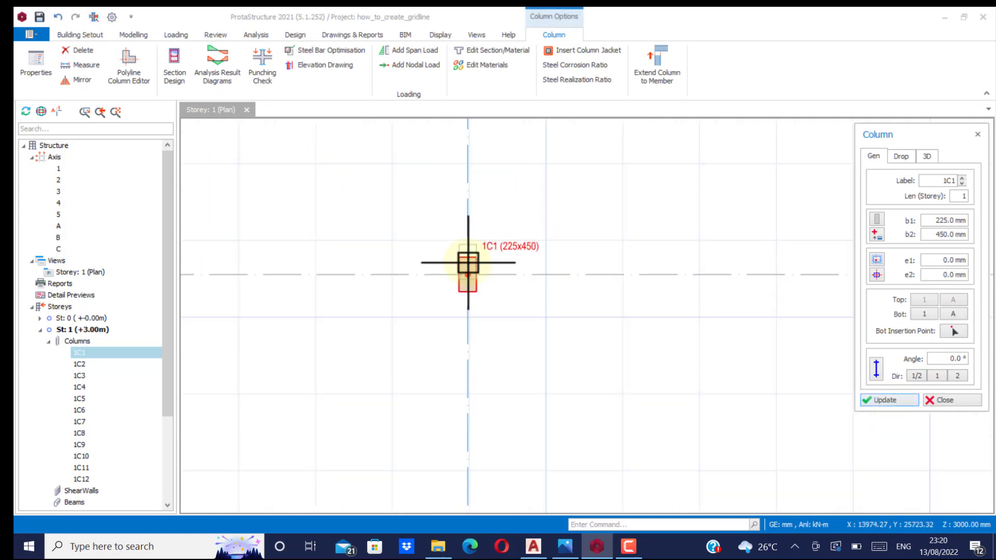
scroll(468, 262, "down", 2)
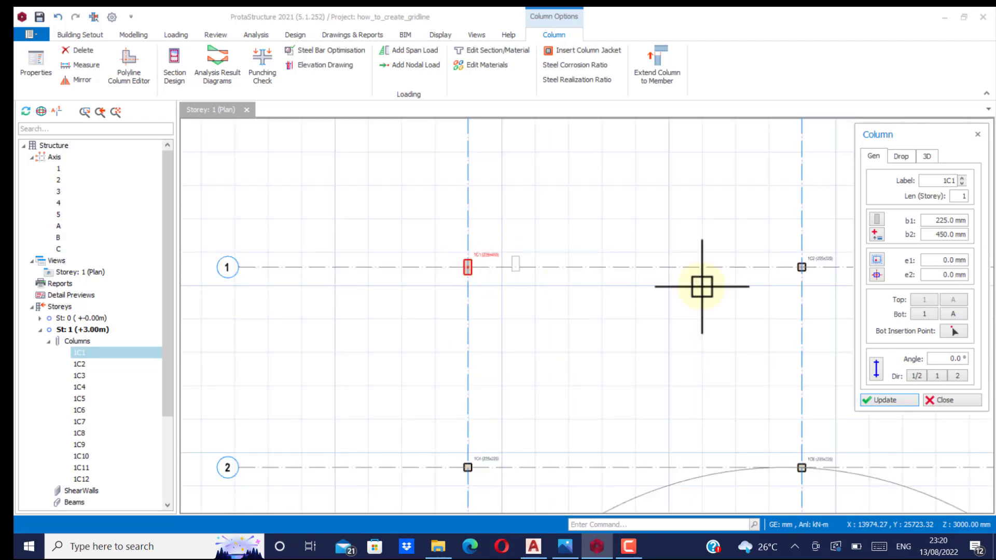
left_click(955, 403)
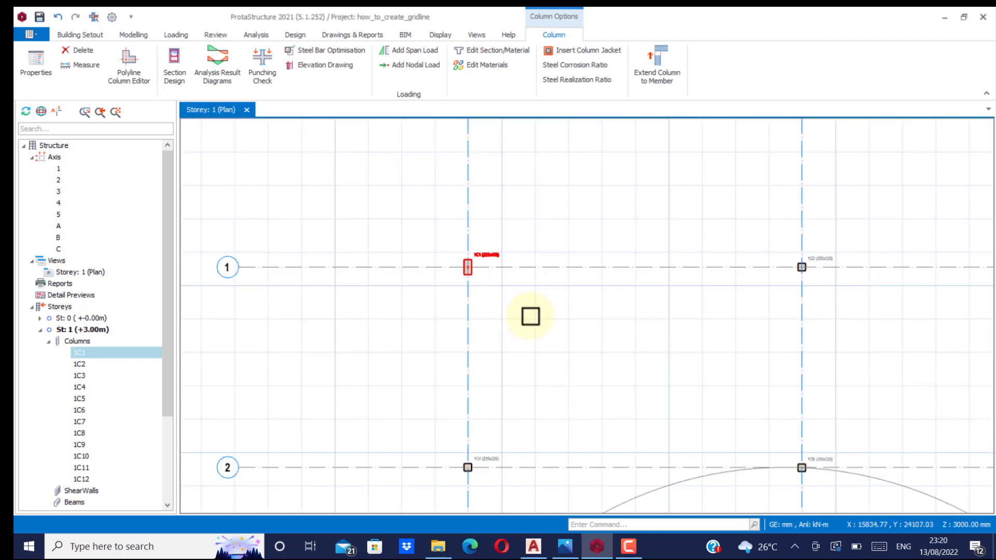
key("Escape")
Step: Set the b1 dimension of the column at axes 1 and B to 450 mm, update it and close its properties
scroll(457, 298, "down", 2)
scroll(457, 298, "down", 1)
scroll(621, 289, "up", 4)
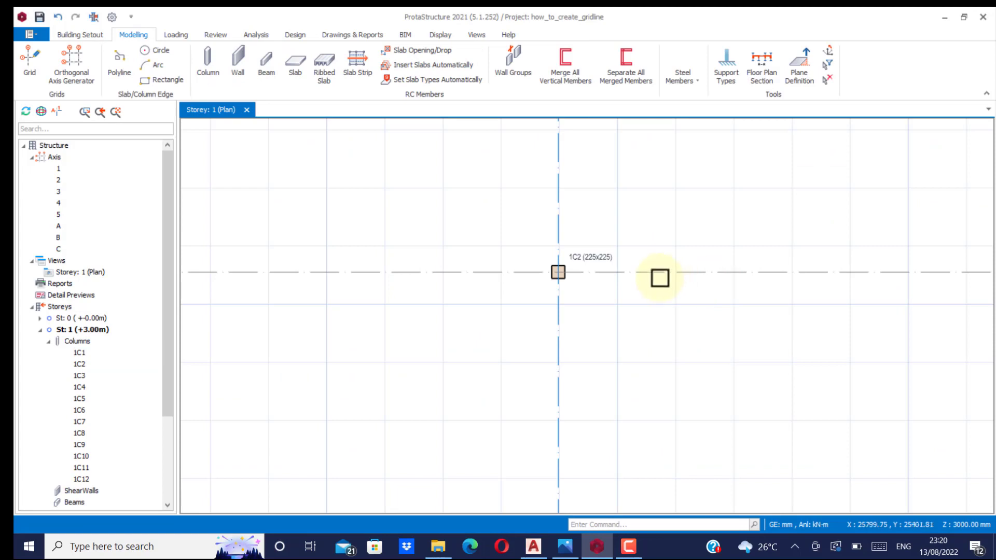
scroll(621, 276, "up", 3)
scroll(604, 246, "down", 2)
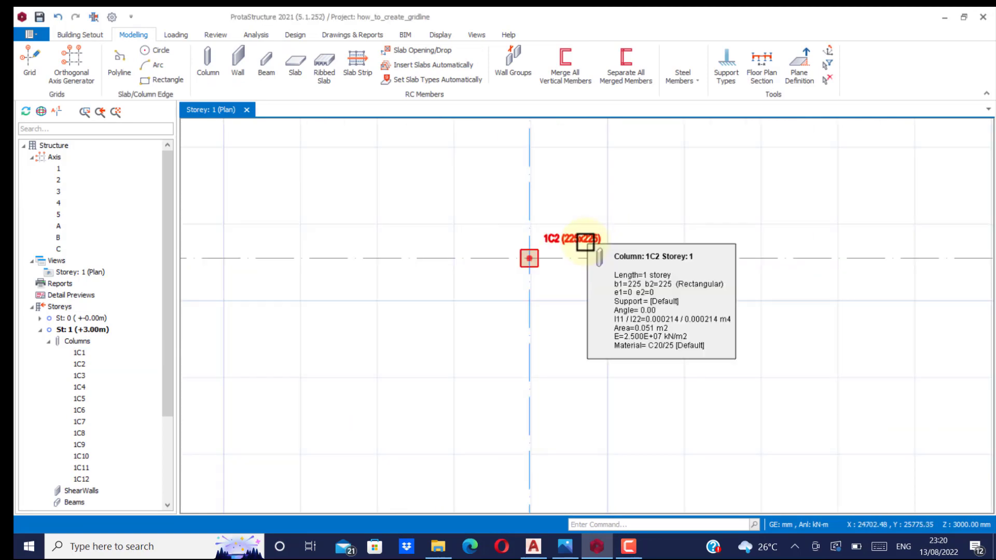
left_click(585, 239)
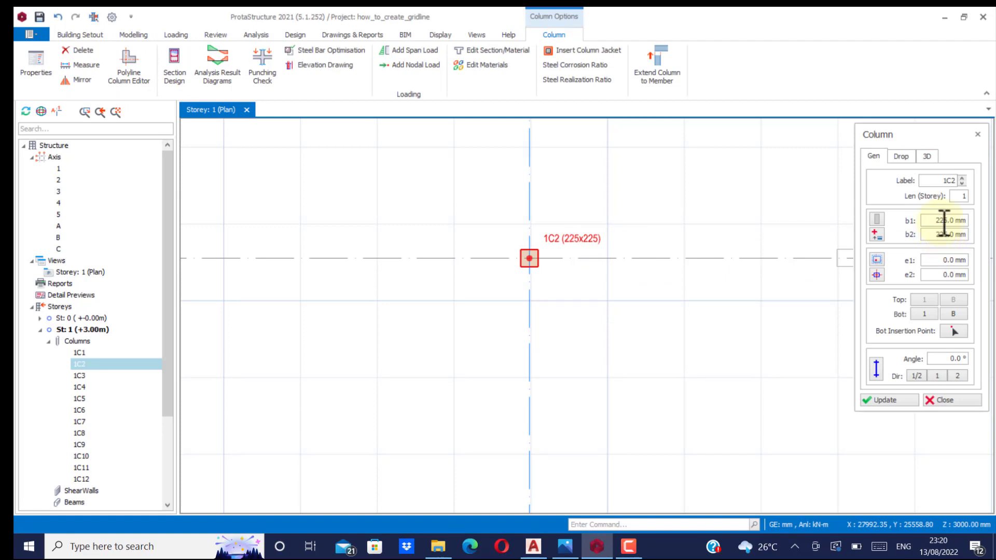
double_click(944, 220)
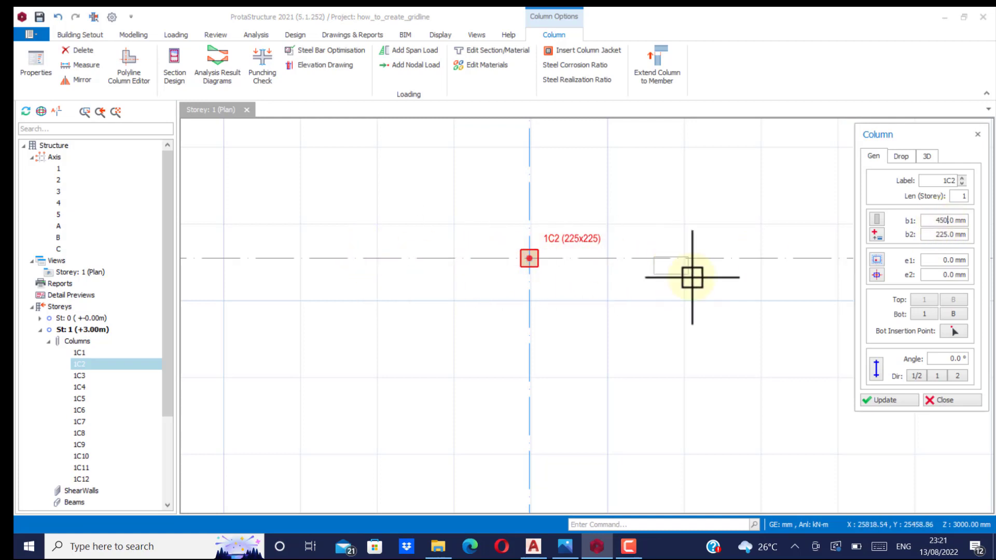
left_click(890, 400)
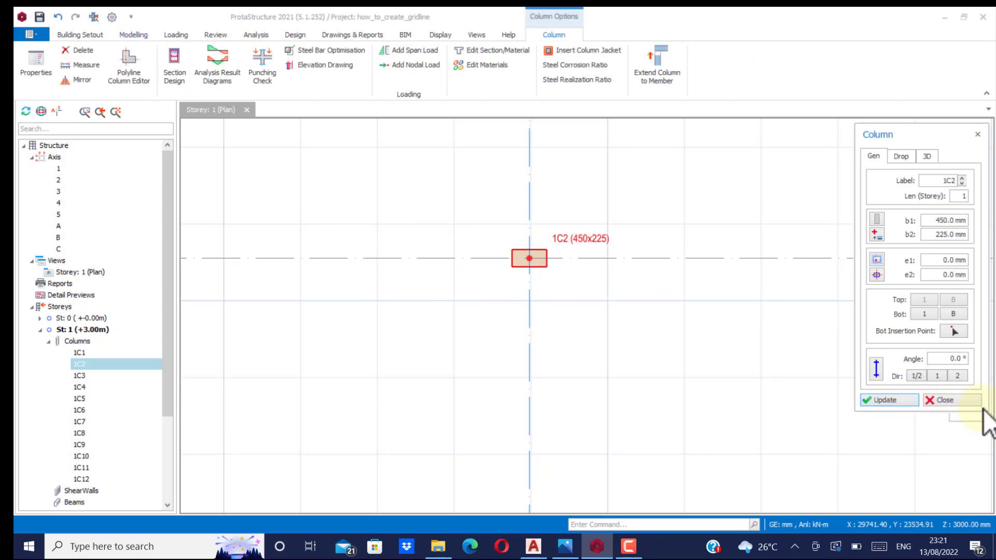
left_click(952, 401)
Step: Review the resized columns along axis 1 in relation to the other columns on the plan
scroll(560, 276, "down", 3)
scroll(560, 276, "down", 3)
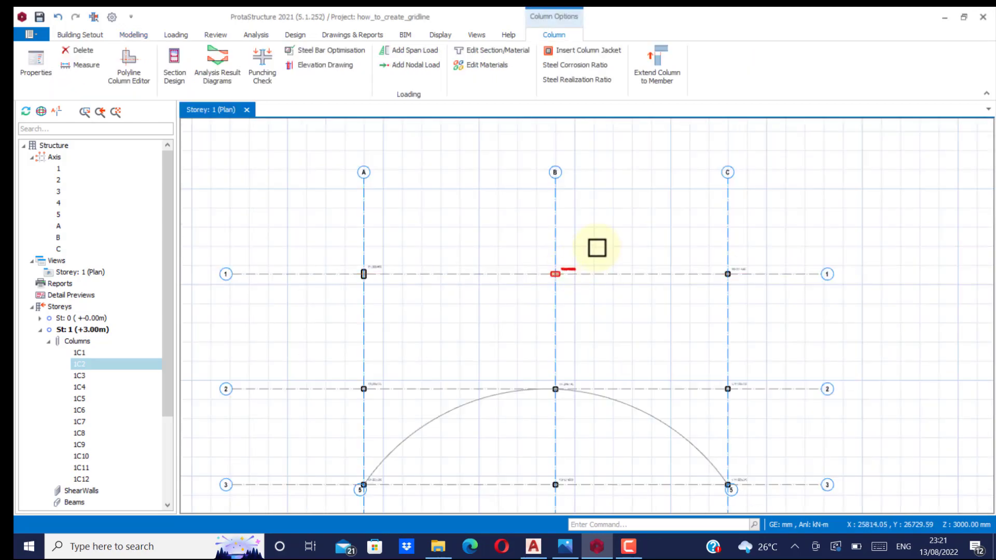
scroll(595, 247, "down", 2)
scroll(575, 277, "up", 2)
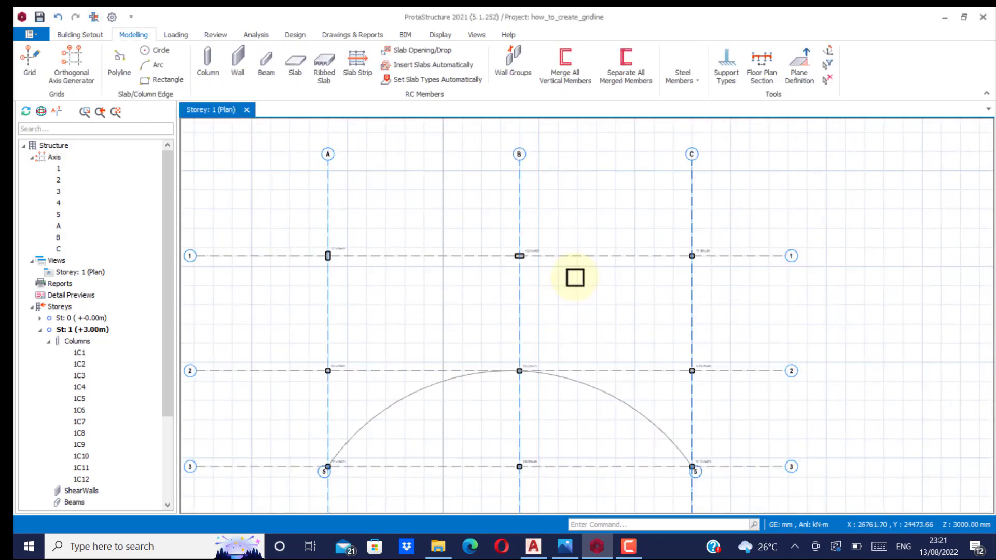
scroll(575, 275, "down", 2)
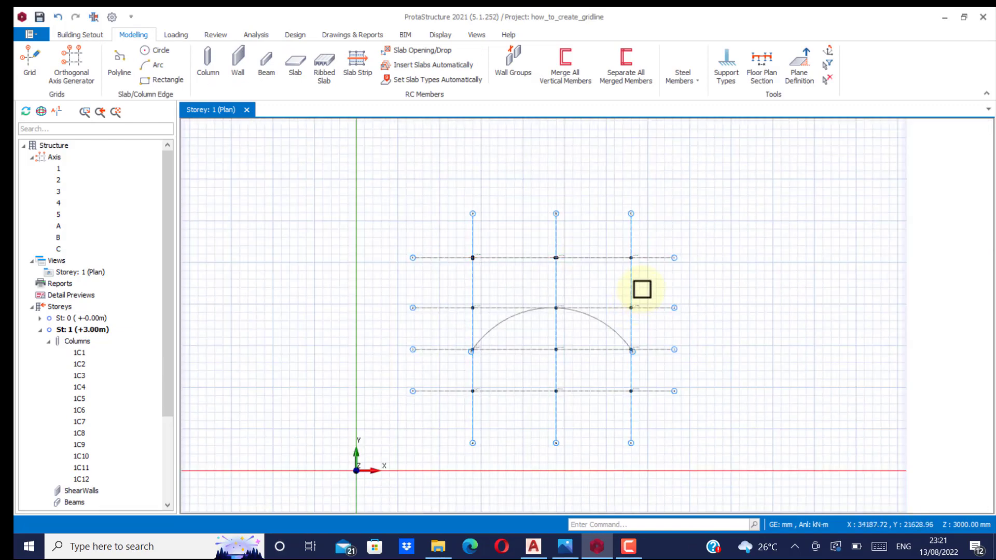
scroll(640, 289, "up", 2)
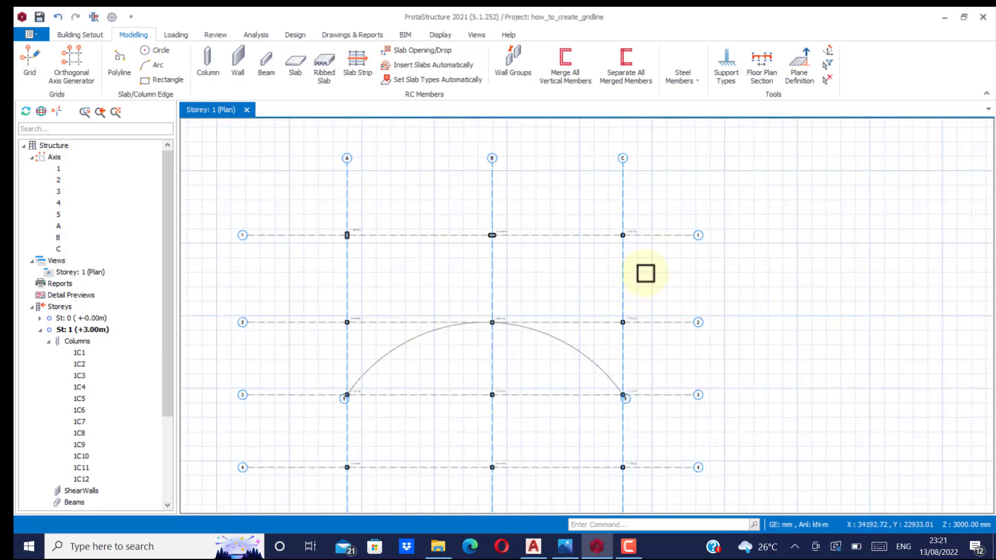
scroll(629, 233, "up", 3)
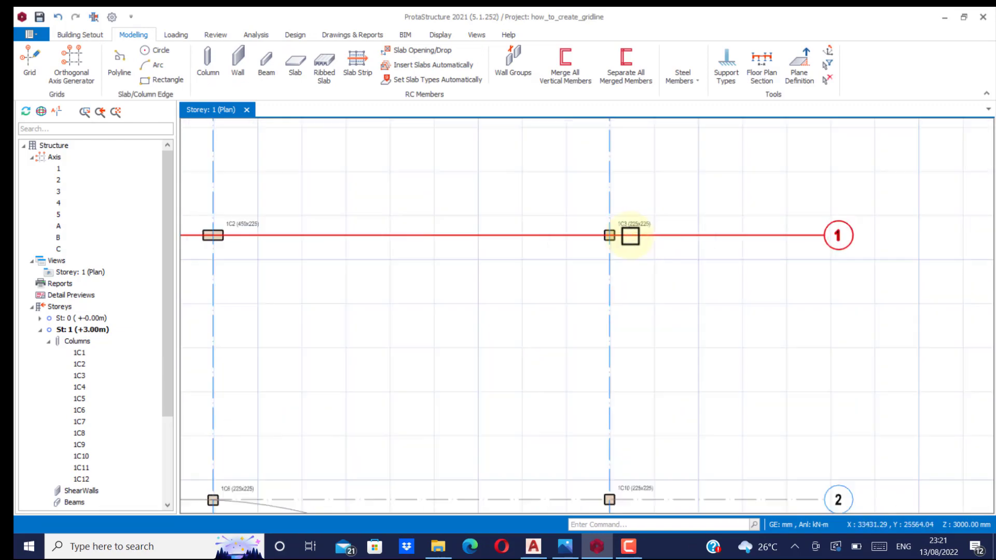
scroll(662, 225, "down", 4)
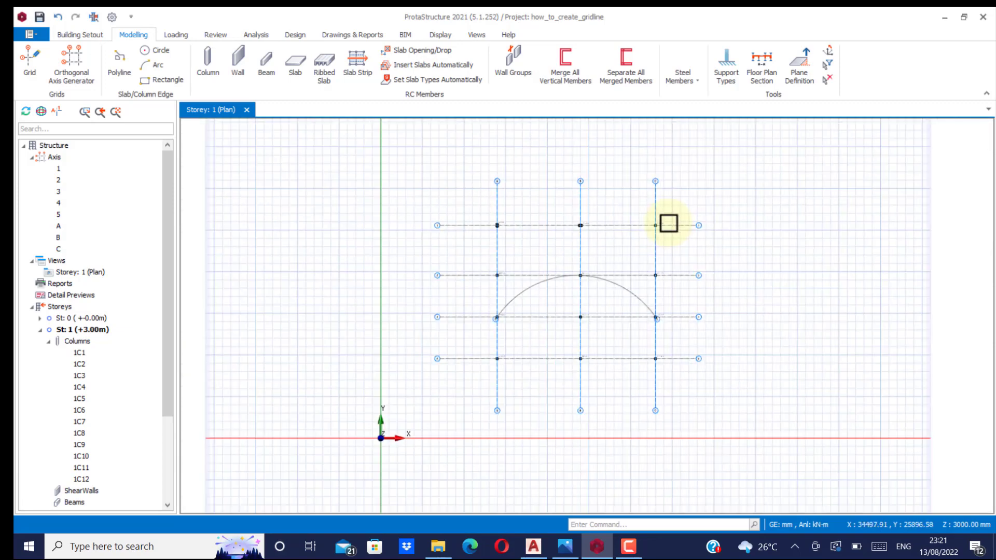
scroll(620, 259, "up", 1)
scroll(656, 225, "down", 2)
Step: Set both b1 and b2 of the column at axes 1 and C to 450 mm, update it and close its properties
scroll(656, 225, "up", 6)
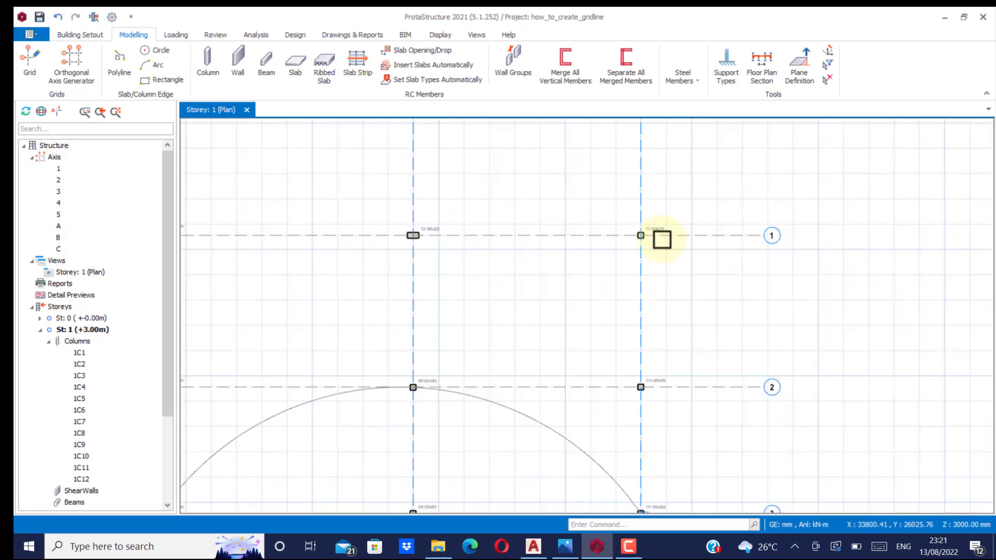
left_click(654, 217)
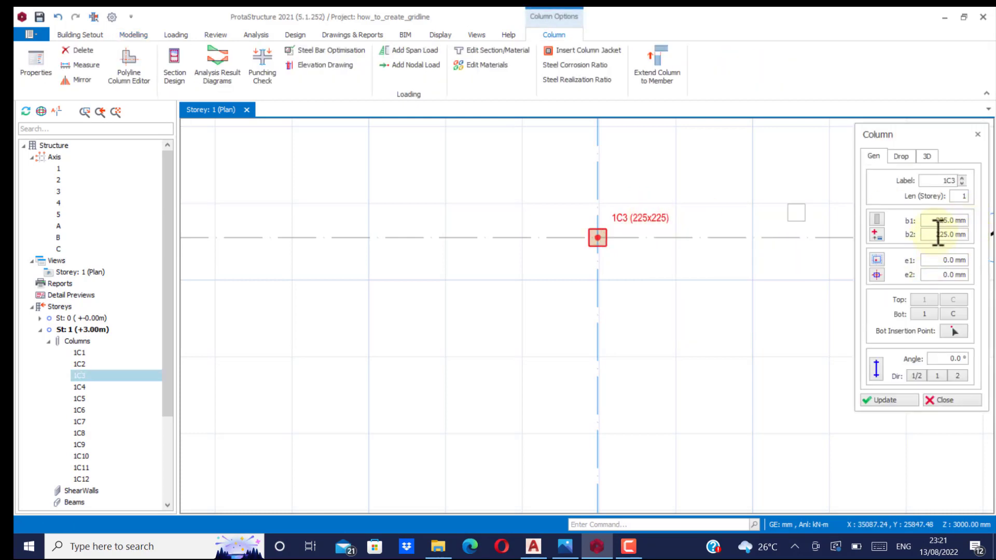
left_click(944, 220)
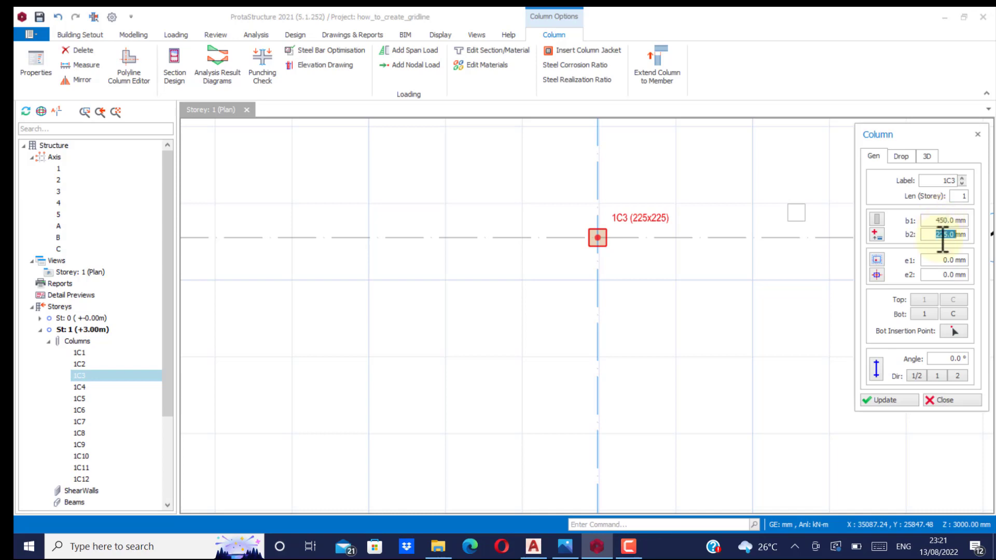
type("450")
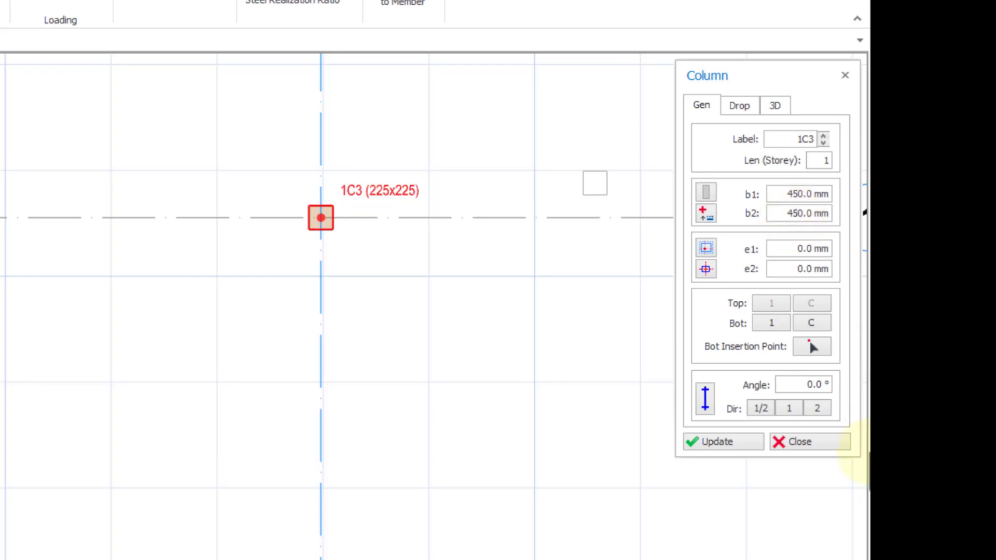
left_click(739, 440)
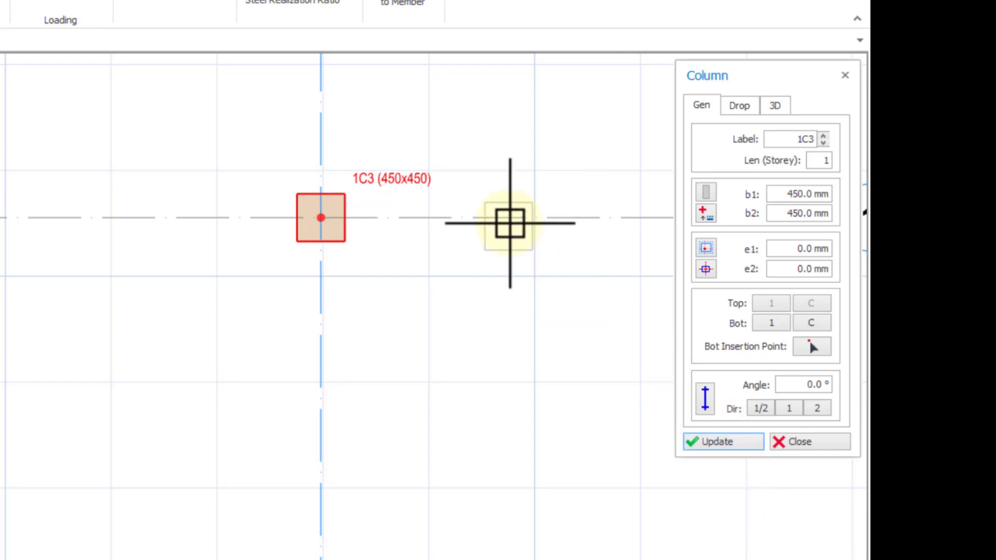
left_click(818, 447)
Step: Deselect the column at axes 1 and C and inspect its section label and property details
scroll(399, 88, "down", 7)
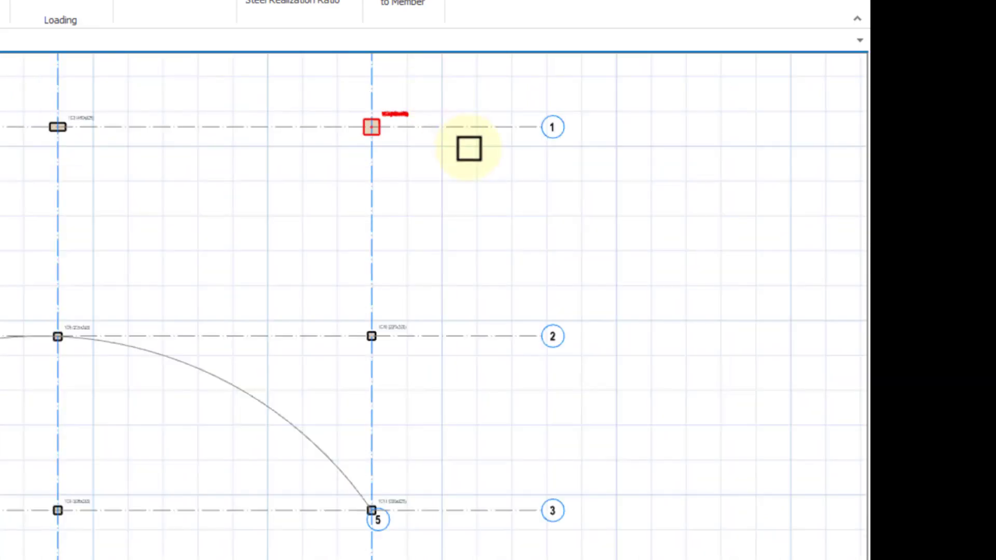
scroll(399, 124, "up", 3)
key("Escape")
scroll(534, 169, "up", 5)
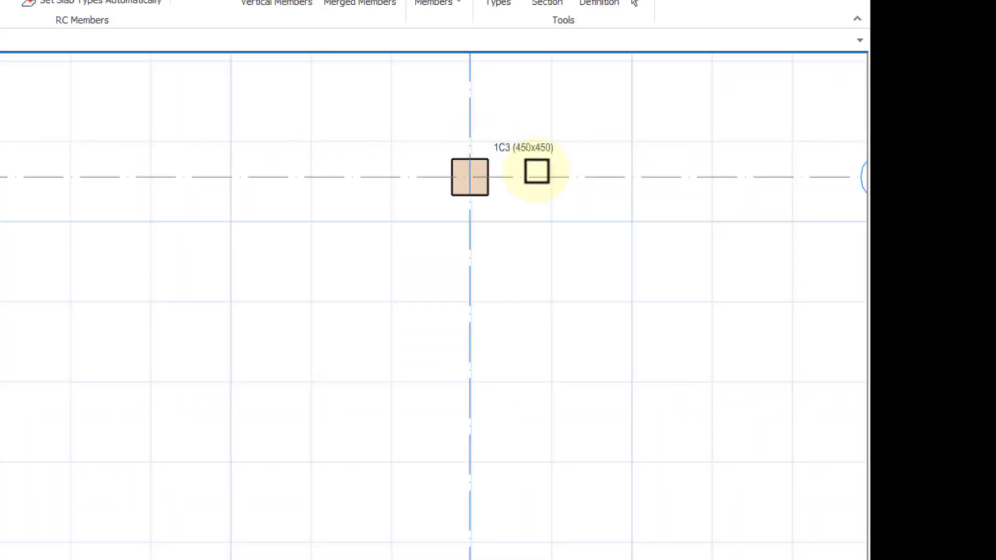
left_click(499, 127)
mouse_move(499, 127)
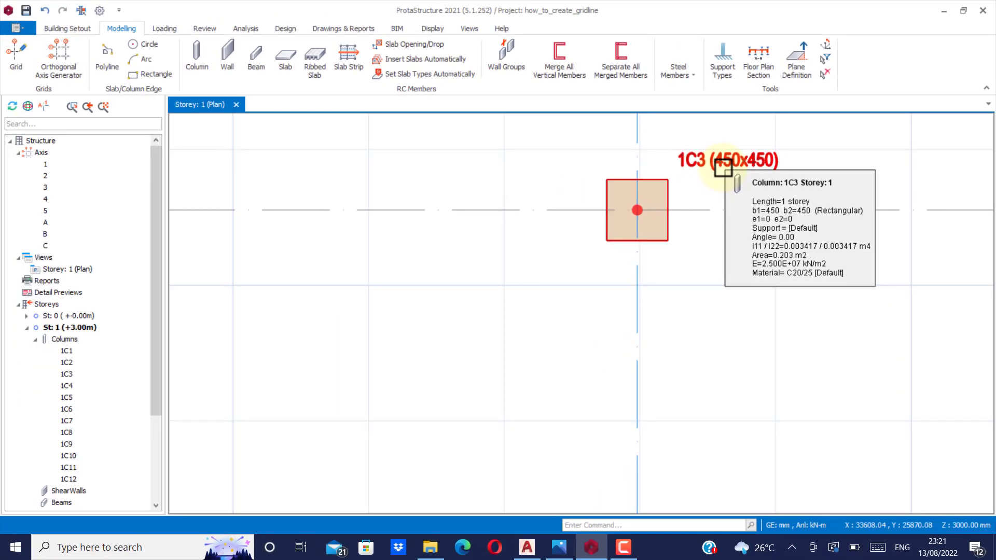
Step: Compare the section shapes of the three columns along axis 1 at axes A, B and C
scroll(682, 254, "down", 6)
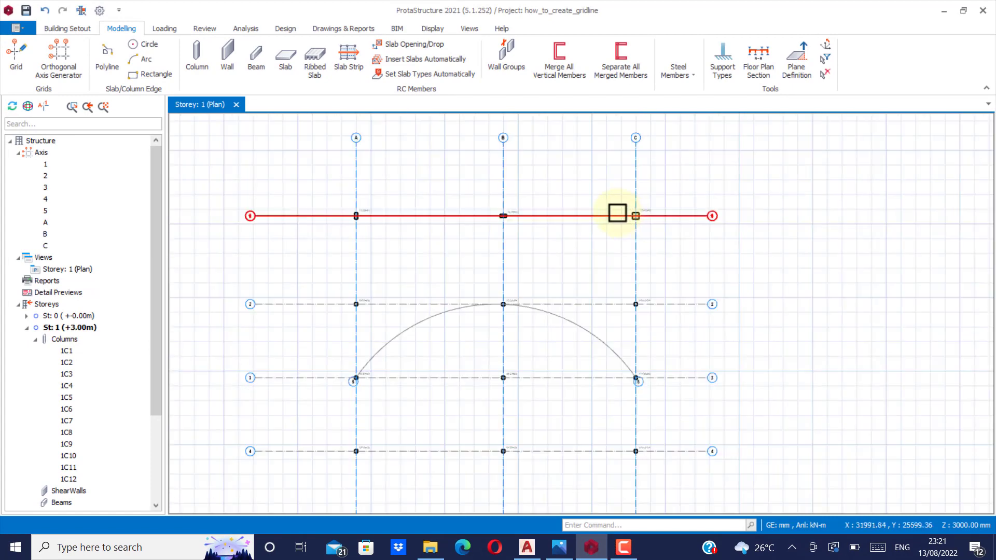
scroll(586, 274, "up", 5)
scroll(580, 278, "down", 4)
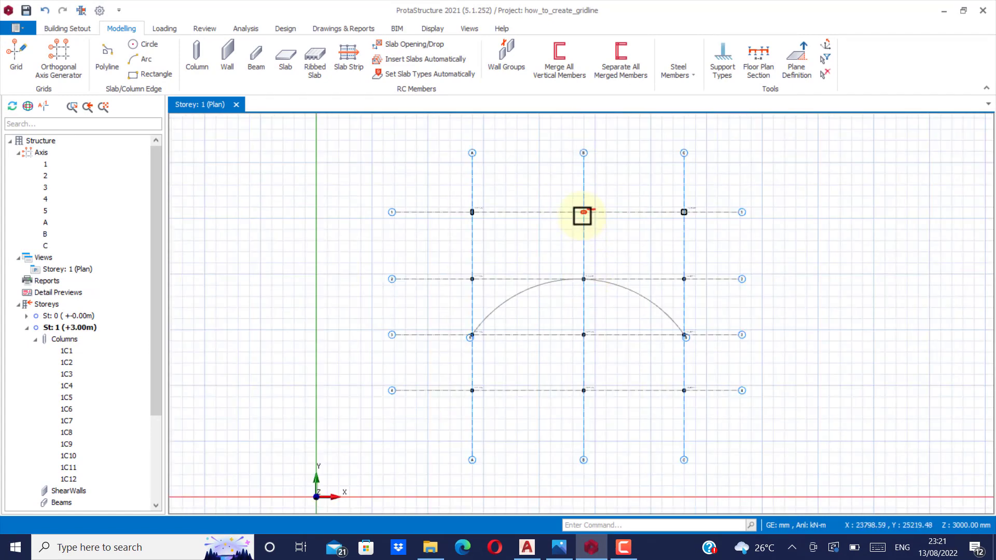
scroll(580, 216, "up", 3)
scroll(586, 191, "up", 1)
scroll(569, 204, "down", 3)
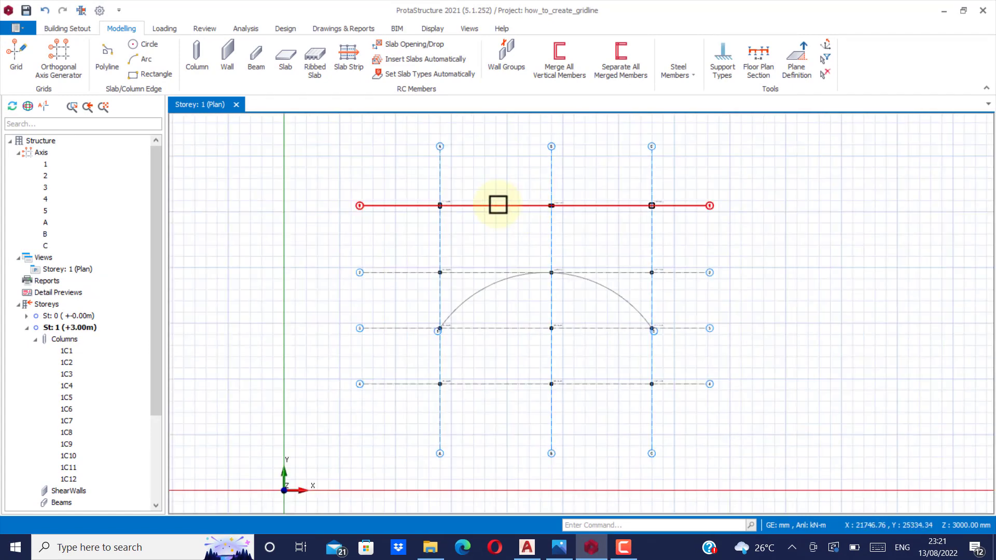
scroll(505, 198, "up", 2)
scroll(514, 196, "up", 2)
scroll(500, 194, "down", 4)
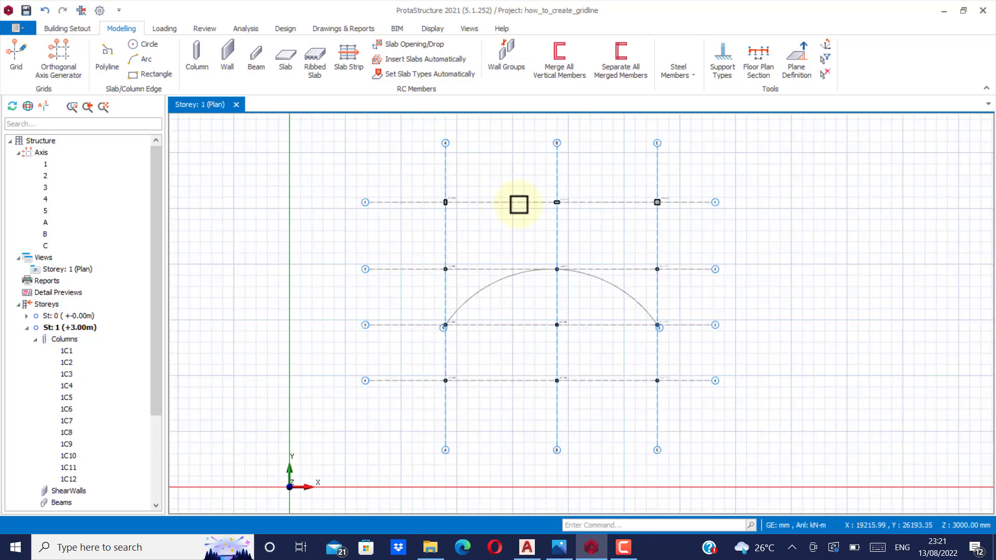
scroll(568, 281, "up", 2)
scroll(580, 220, "down", 2)
Step: Examine the columns on axes 2, 3 and 4 and where they meet the curved axis 5
scroll(573, 275, "up", 2)
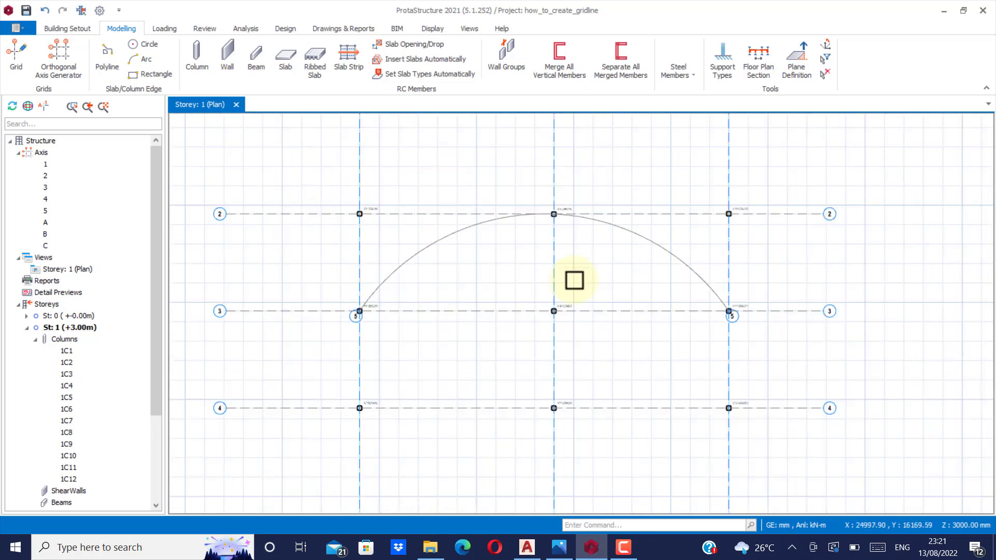
scroll(573, 280, "down", 3)
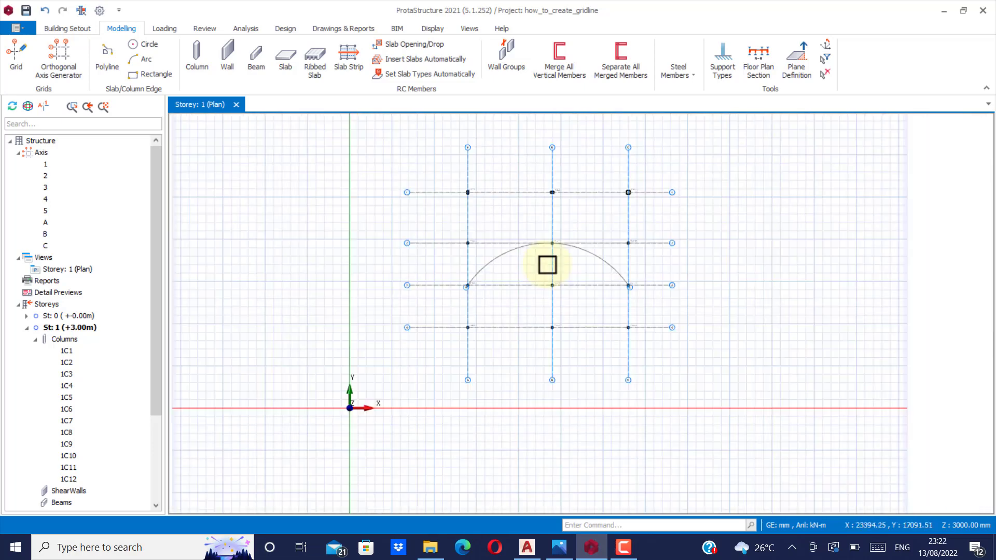
left_click(624, 549)
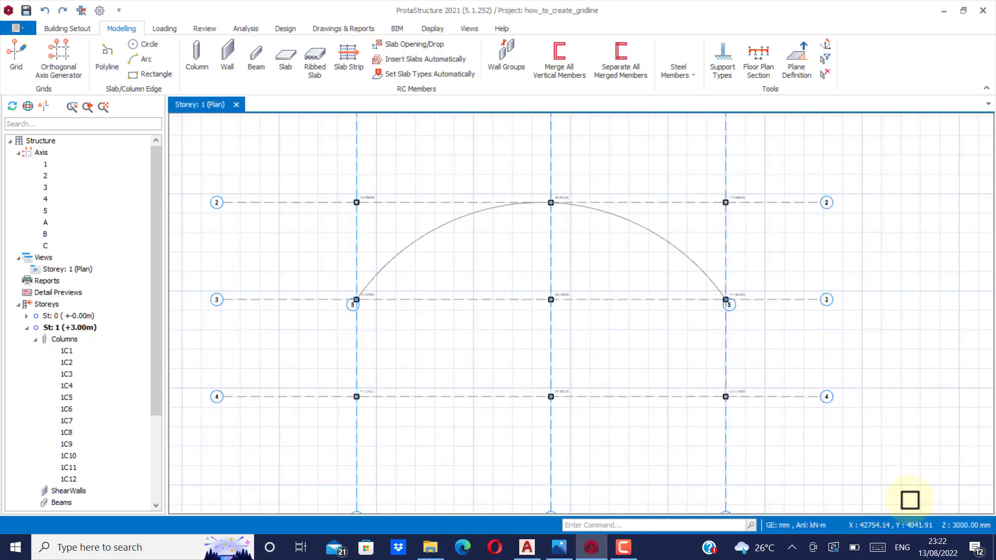
scroll(665, 316, "down", 2)
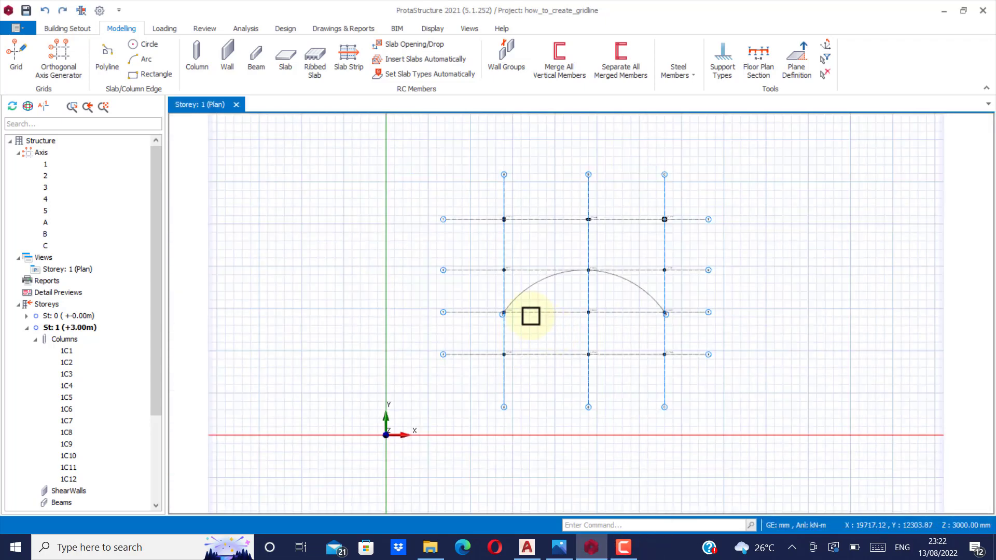
scroll(491, 311, "up", 4)
scroll(587, 305, "down", 6)
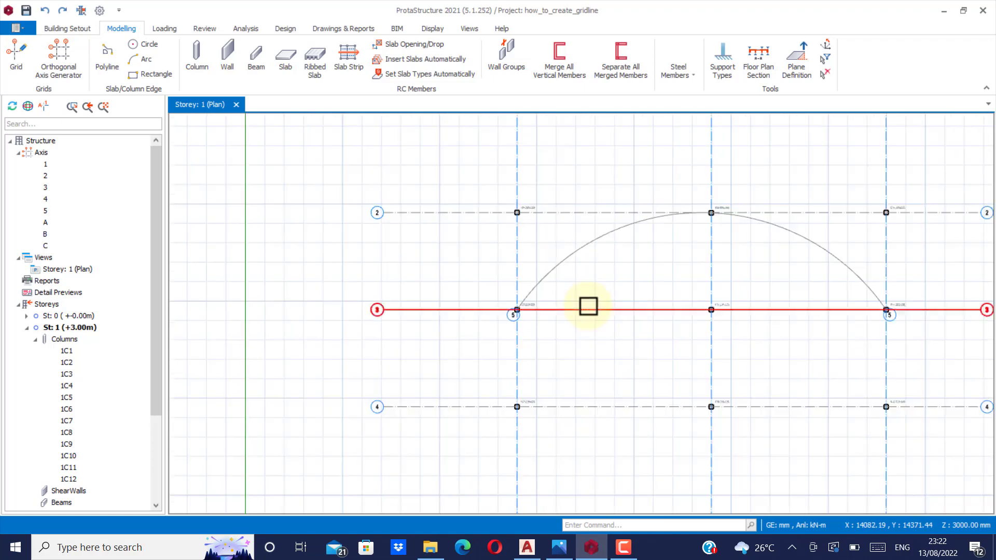
scroll(633, 306, "up", 5)
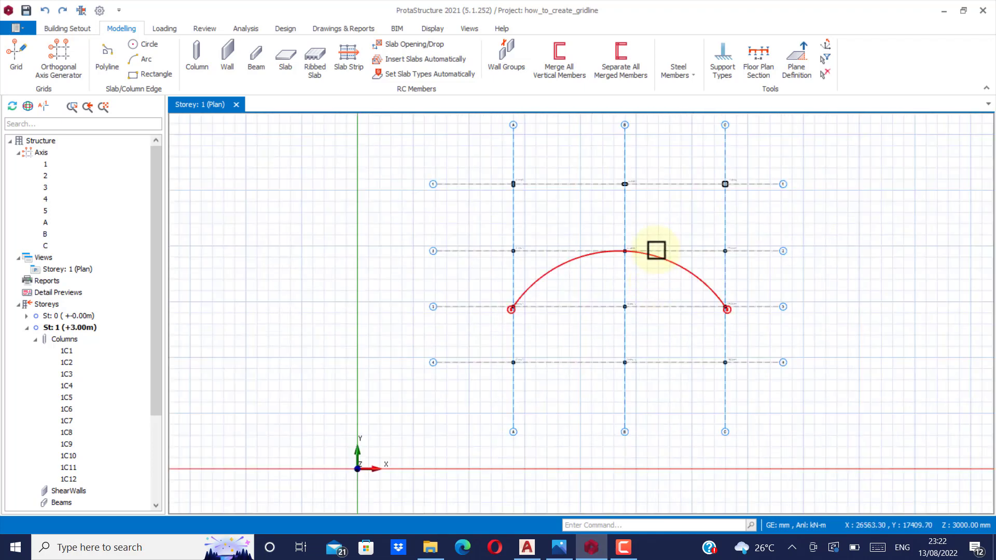
scroll(611, 217, "down", 2)
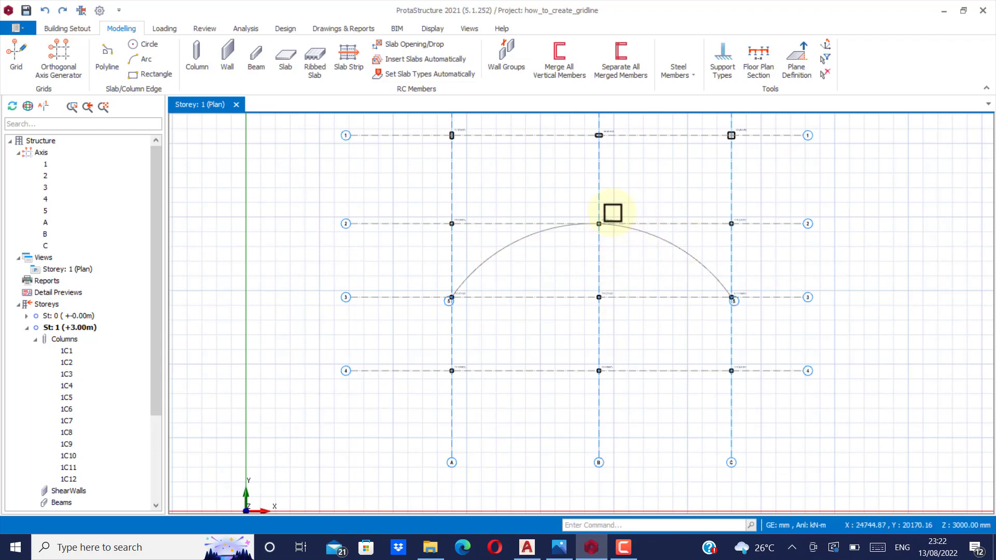
scroll(613, 212, "up", 3)
scroll(599, 236, "down", 5)
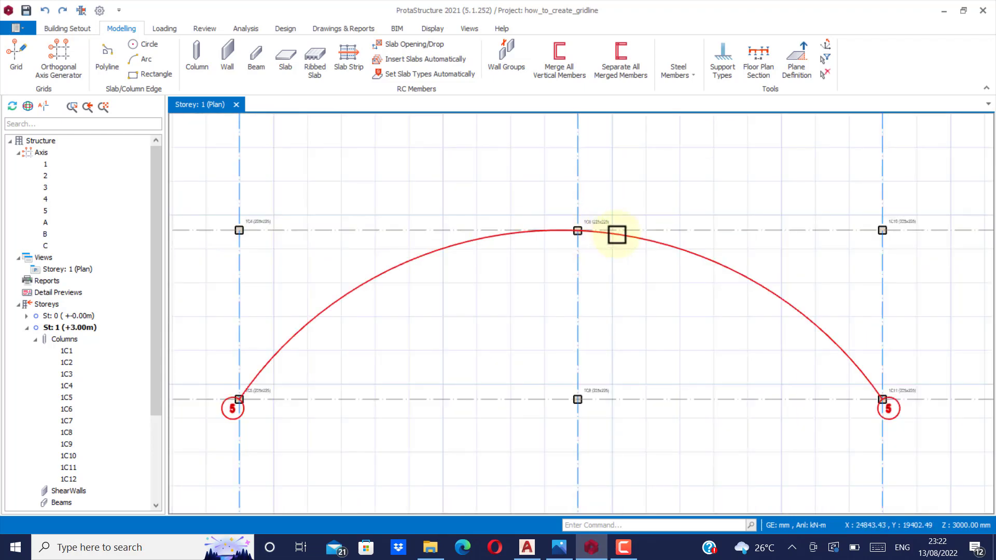
scroll(602, 240, "up", 4)
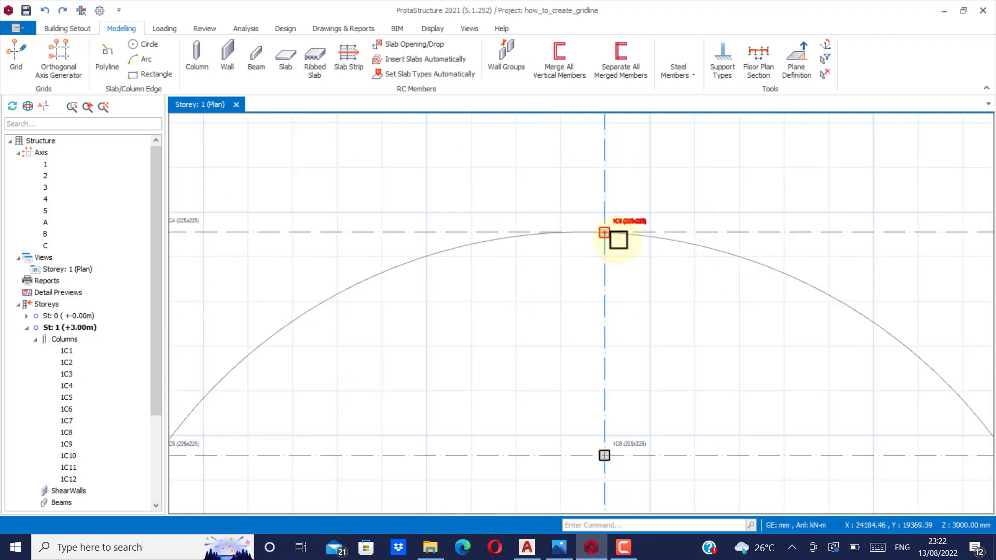
Step: Change the column at axes 3 and B to a circular concrete section of 400 mm diameter, update it and close its properties
scroll(629, 229, "down", 1)
scroll(552, 325, "down", 2)
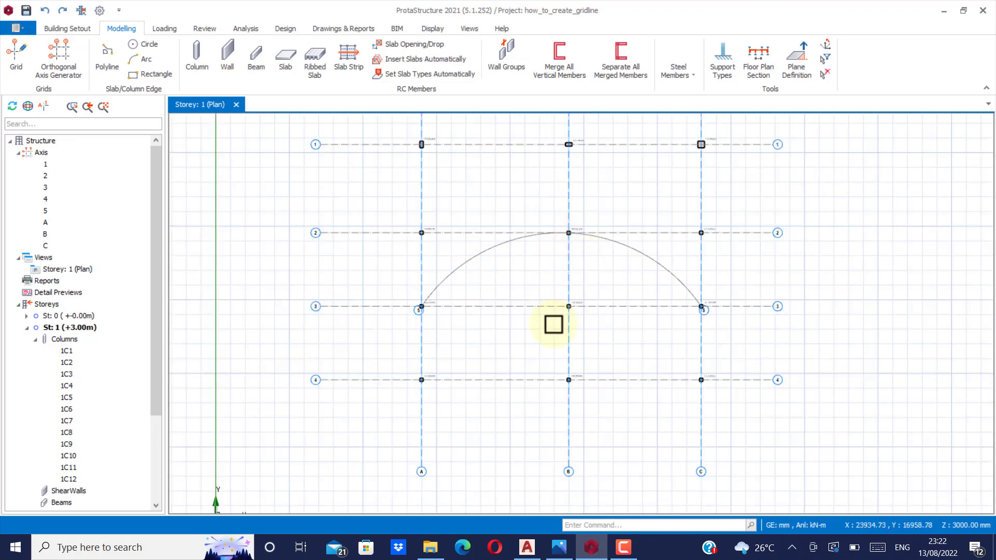
scroll(591, 287, "up", 6)
scroll(620, 251, "down", 2)
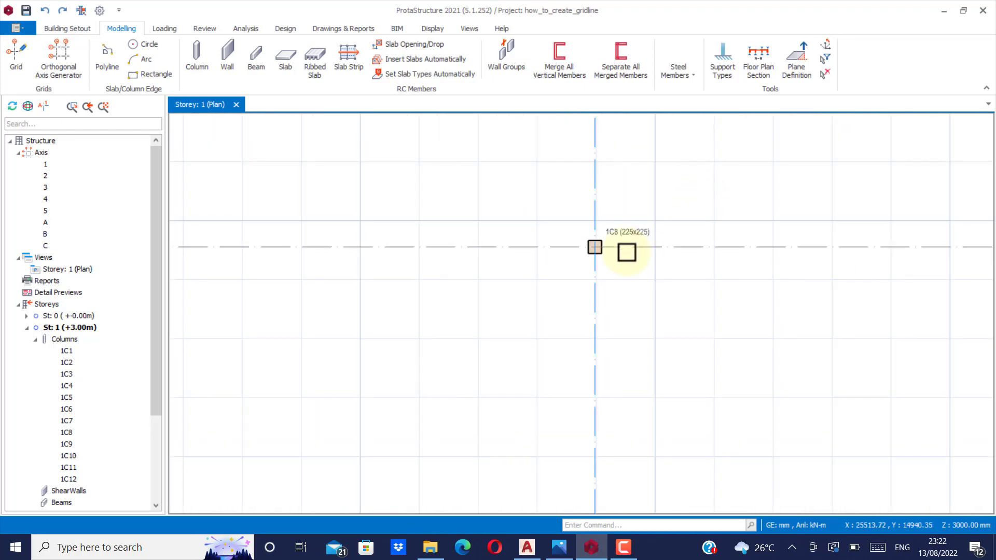
scroll(632, 238, "up", 2)
mouse_move(618, 233)
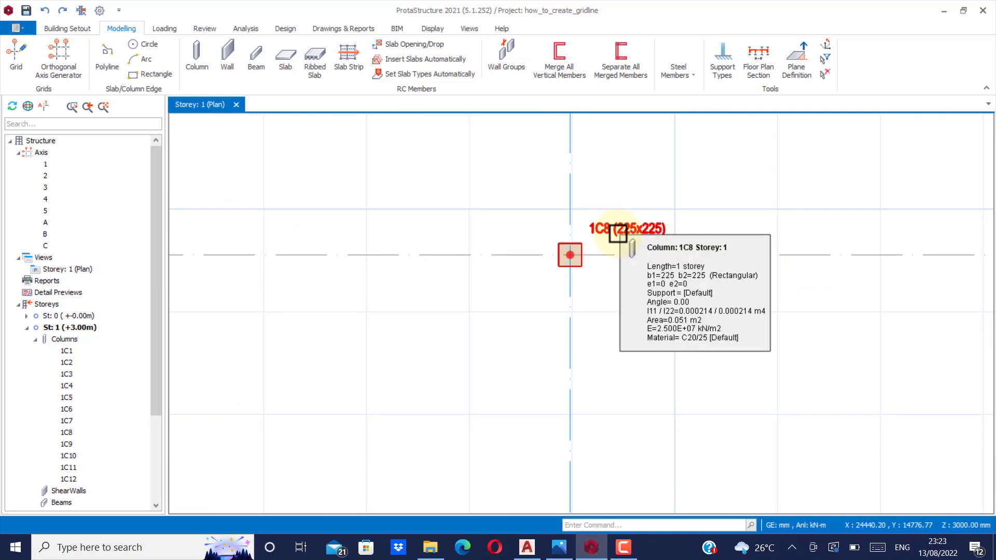
double_click(618, 234)
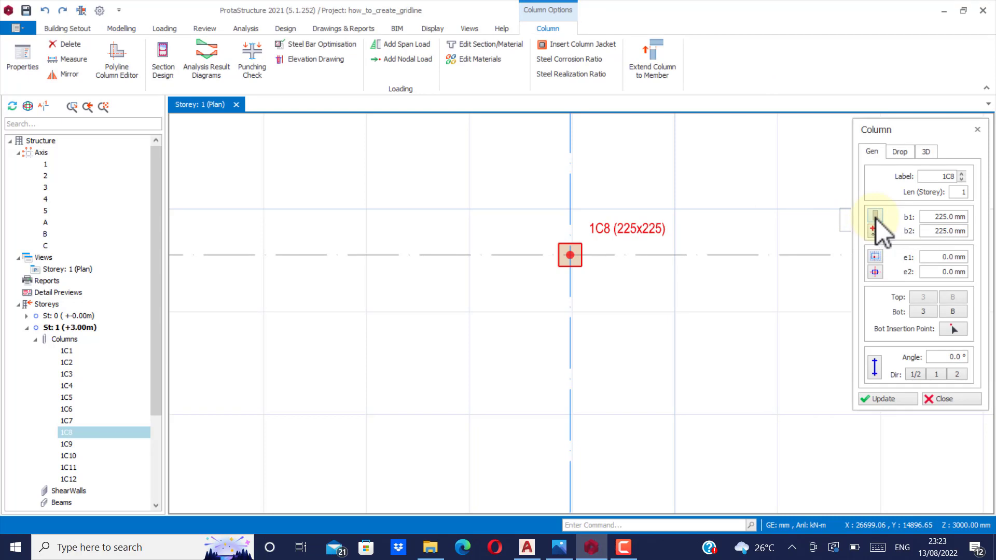
left_click(875, 217)
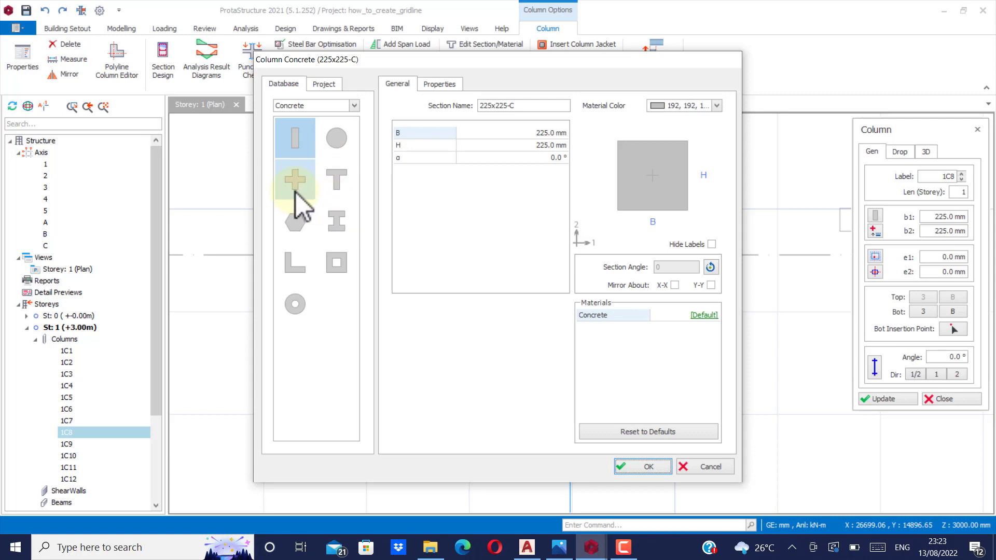
left_click(347, 146)
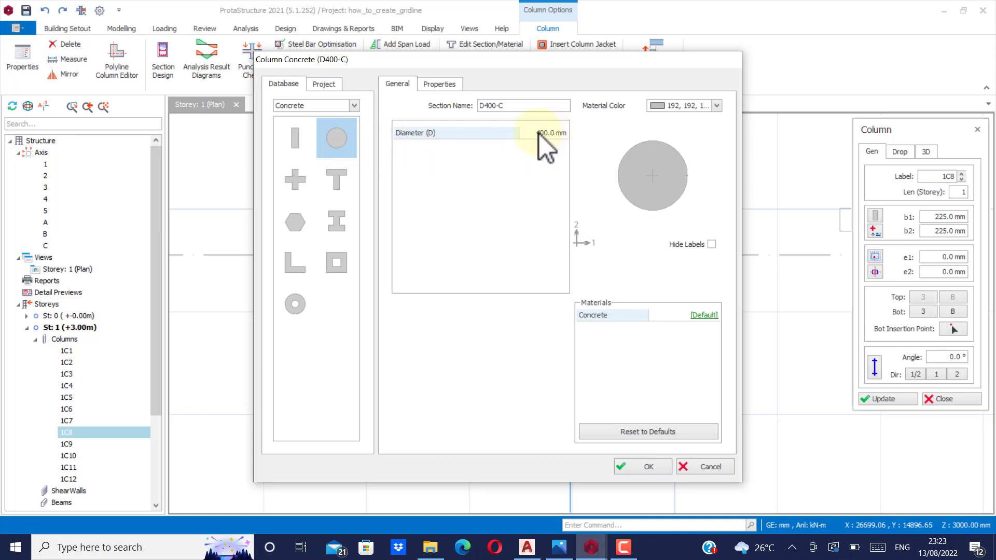
left_click(644, 464)
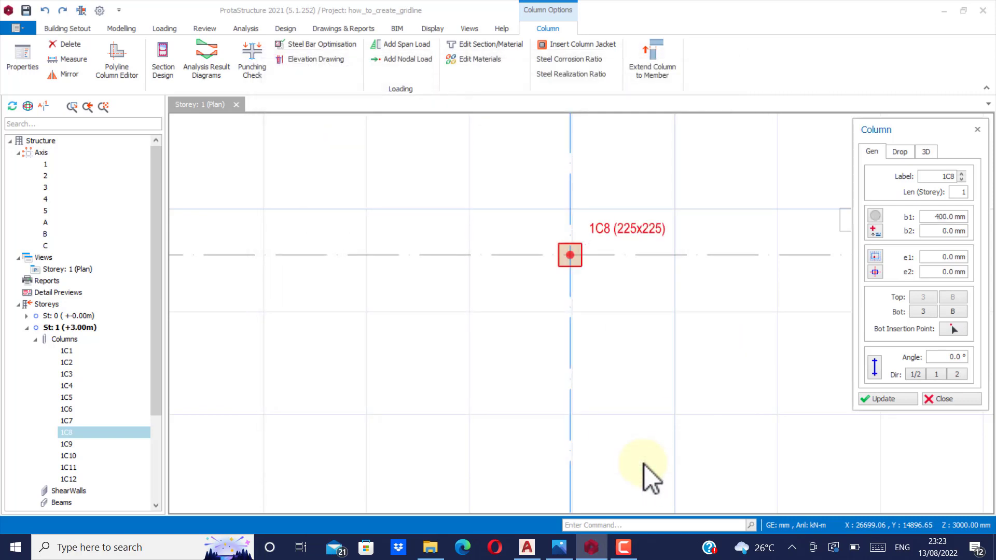
left_click(883, 399)
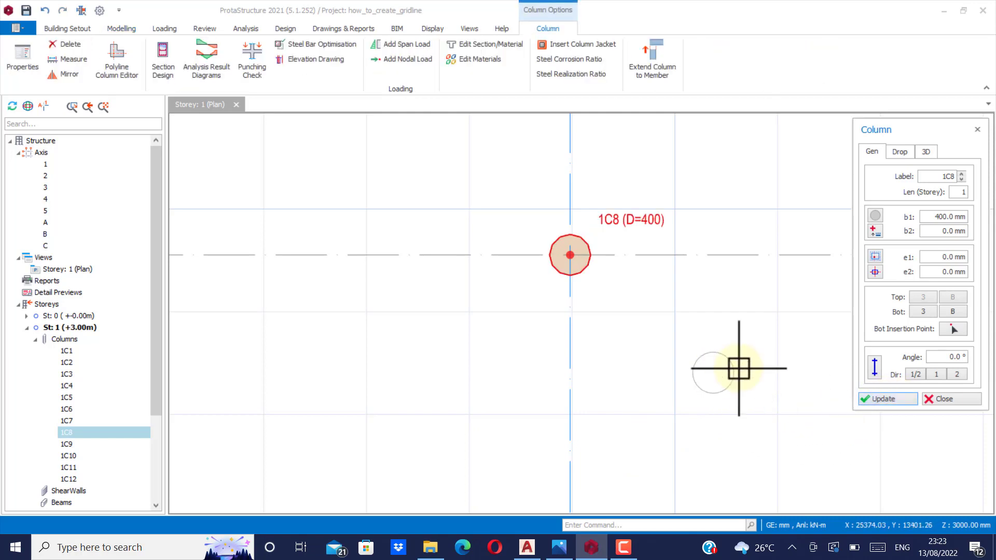
left_click(943, 399)
Step: Change the column at axes 4 and B to a circular concrete section of 800 mm diameter and update it
scroll(658, 209, "down", 5)
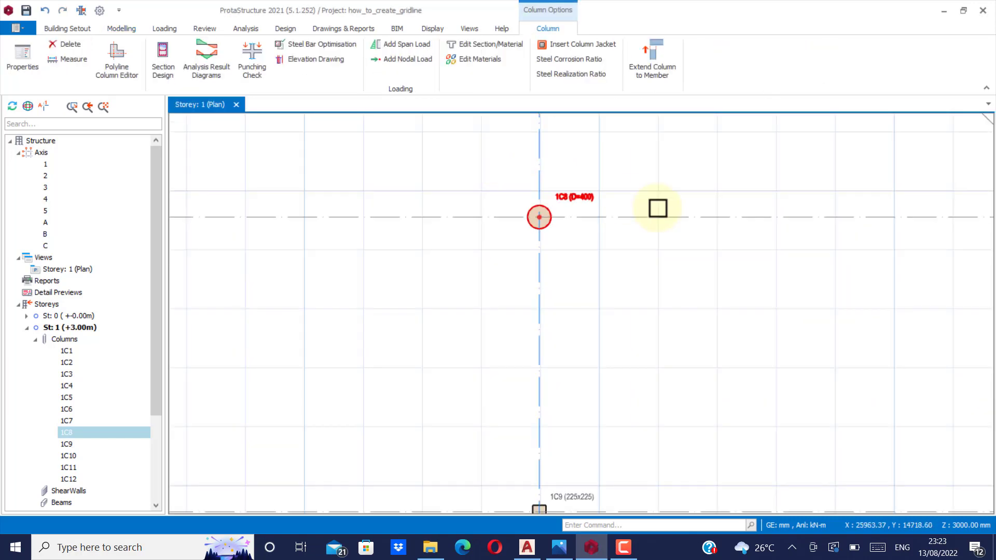
scroll(642, 246, "up", 6)
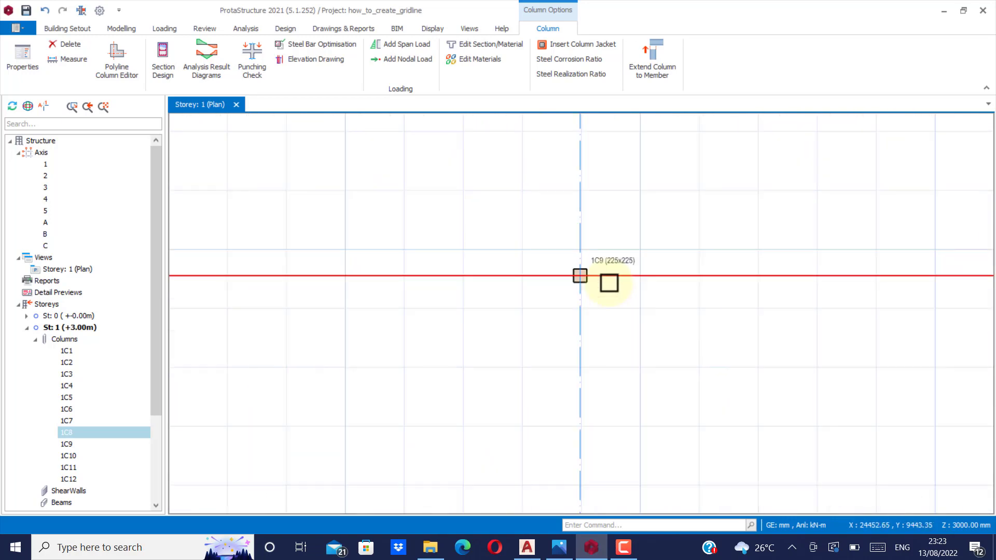
scroll(584, 285, "up", 3)
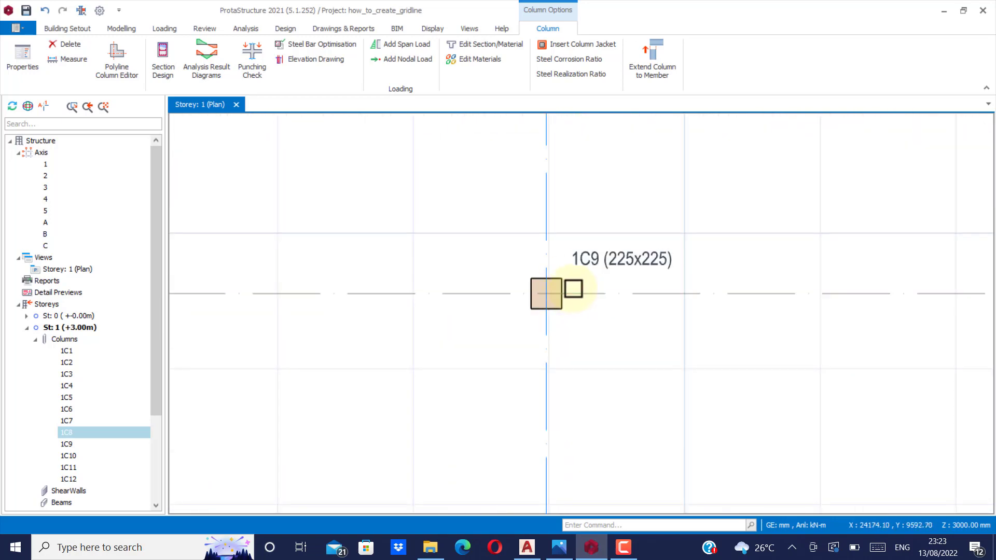
double_click(596, 261)
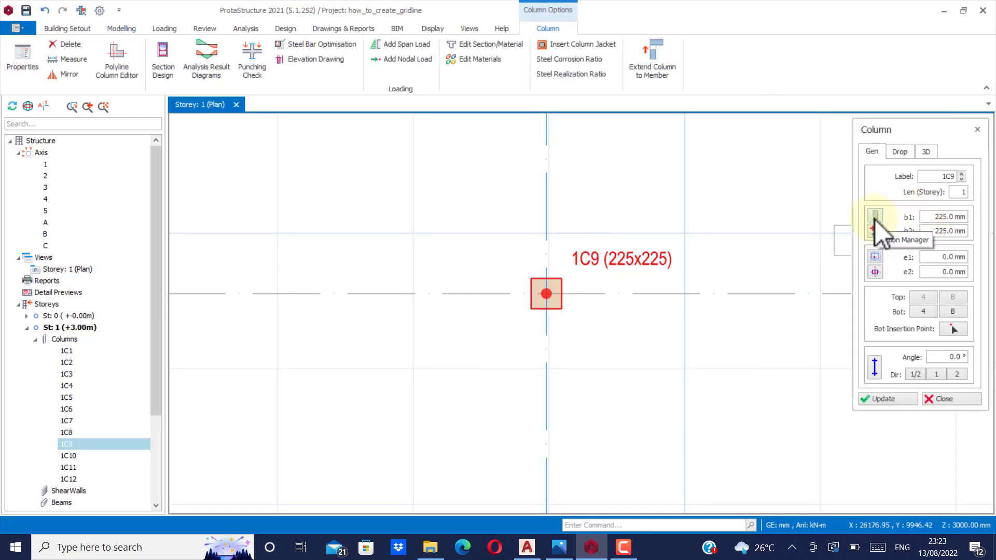
left_click(875, 220)
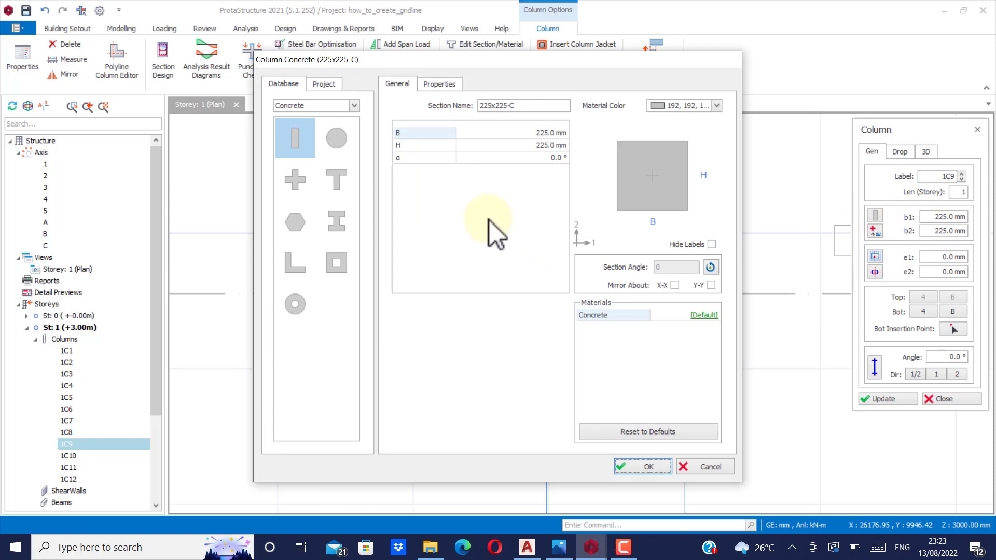
left_click(354, 142)
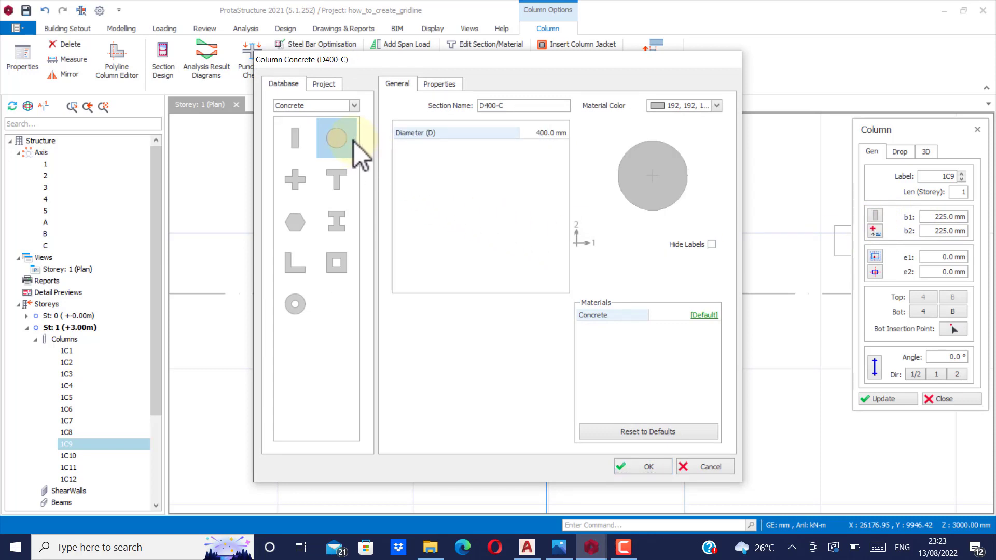
left_click(540, 135)
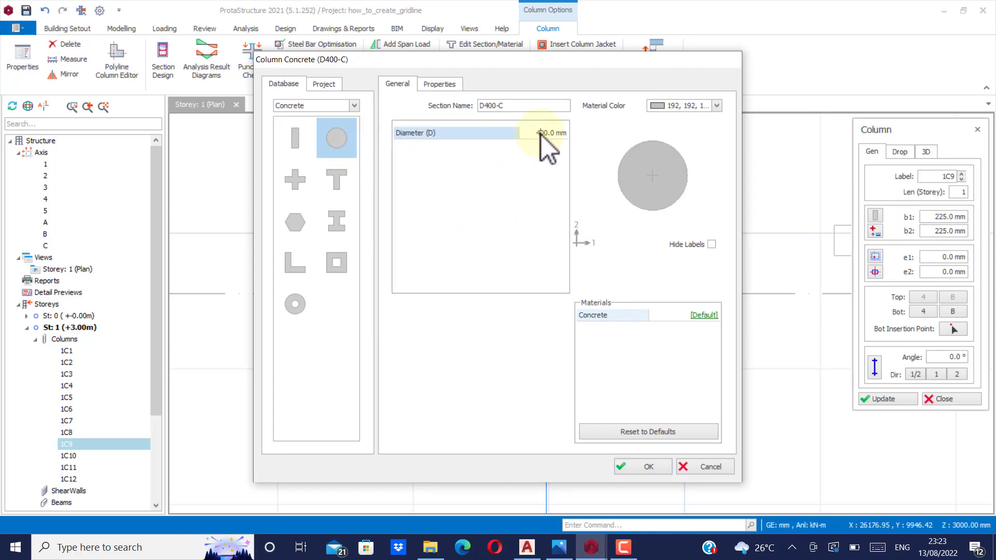
left_click(543, 134)
left_click(649, 467)
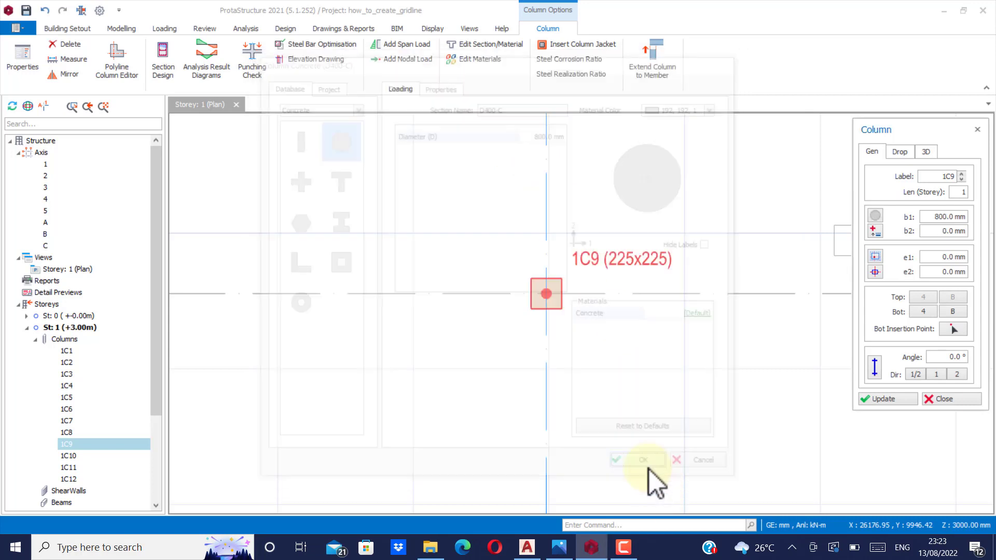
left_click(888, 403)
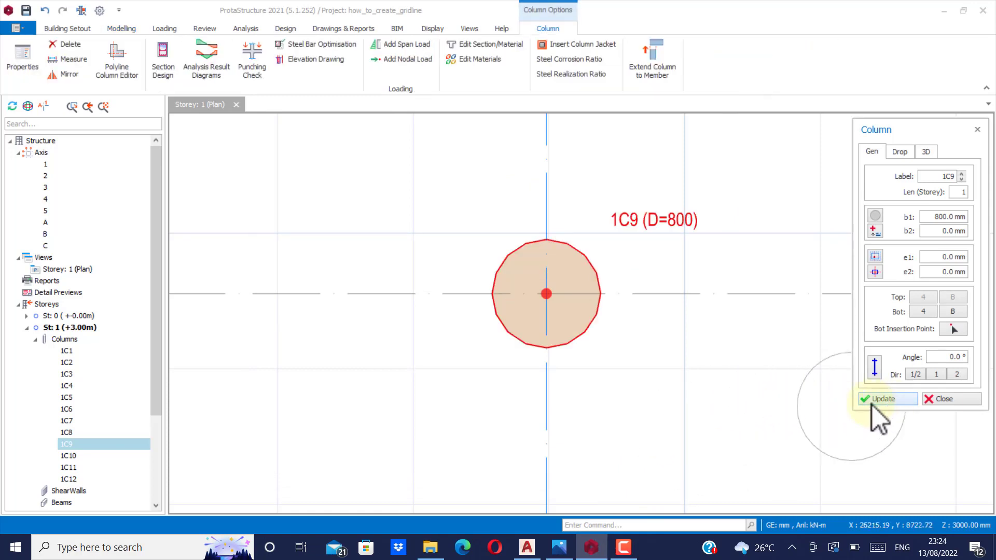
Step: Compare the circular columns on axis B, close the column properties and deselect the column at axes 4 and B
scroll(652, 281, "down", 3)
scroll(554, 294, "down", 2)
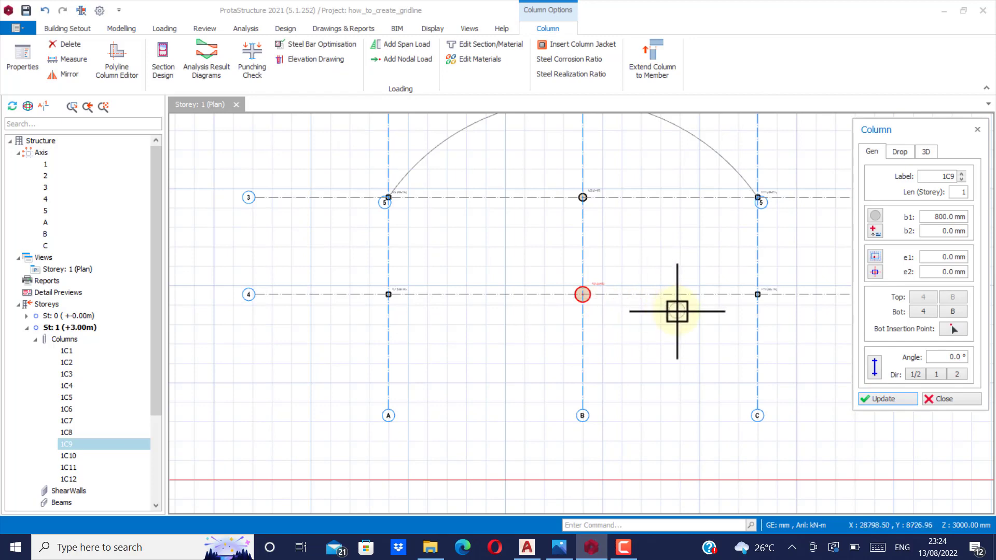
scroll(578, 305, "down", 2)
scroll(575, 266, "up", 4)
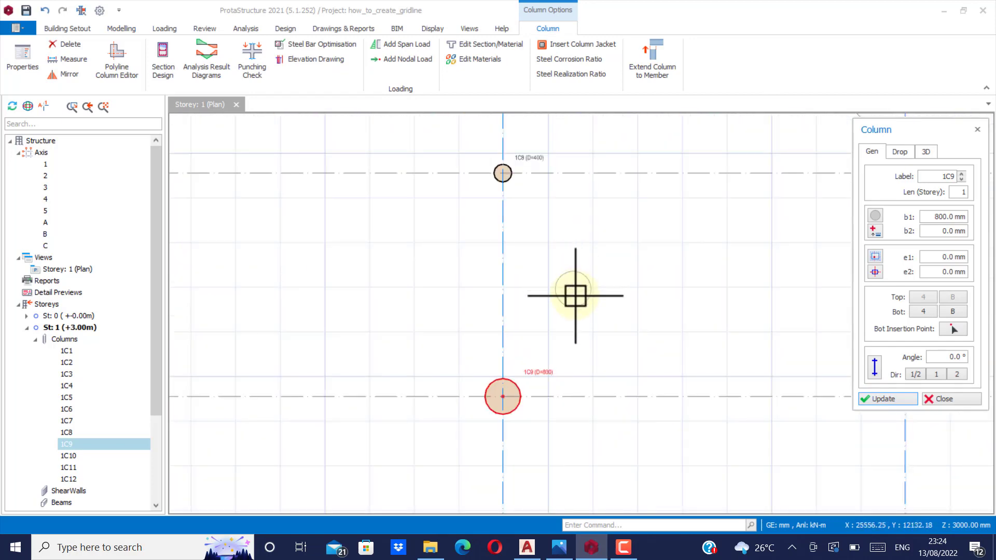
scroll(574, 294, "down", 2)
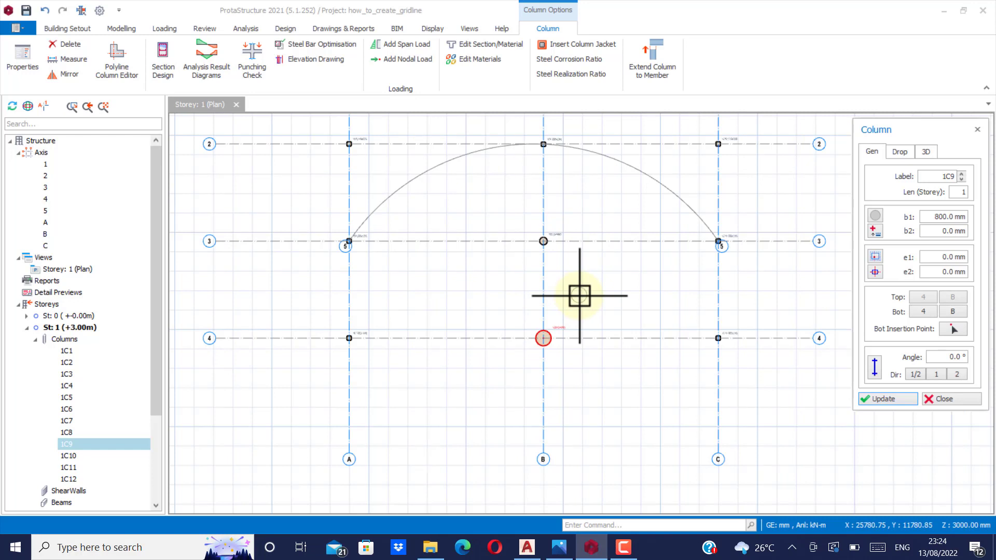
left_click(943, 399)
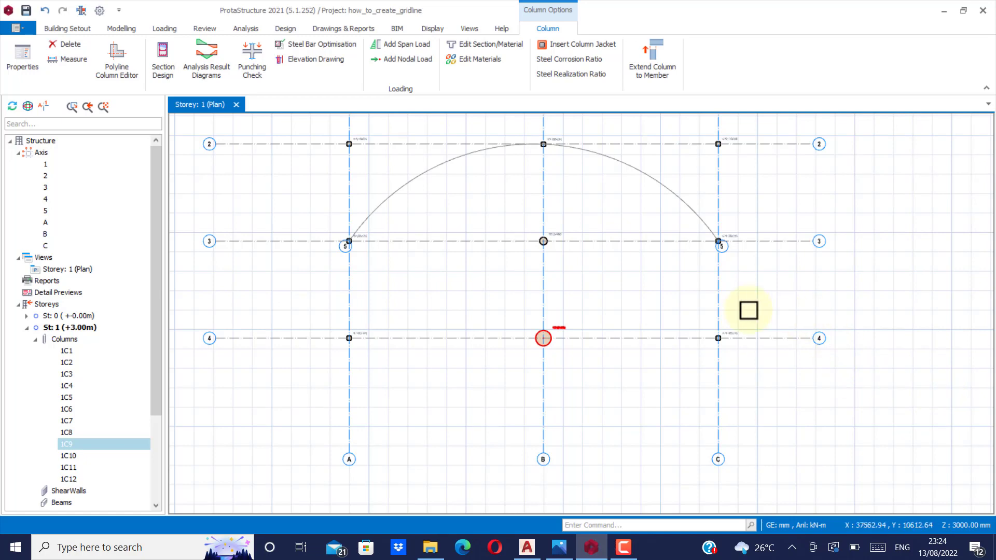
scroll(596, 296, "up", 3)
scroll(614, 291, "down", 2)
left_click(610, 289)
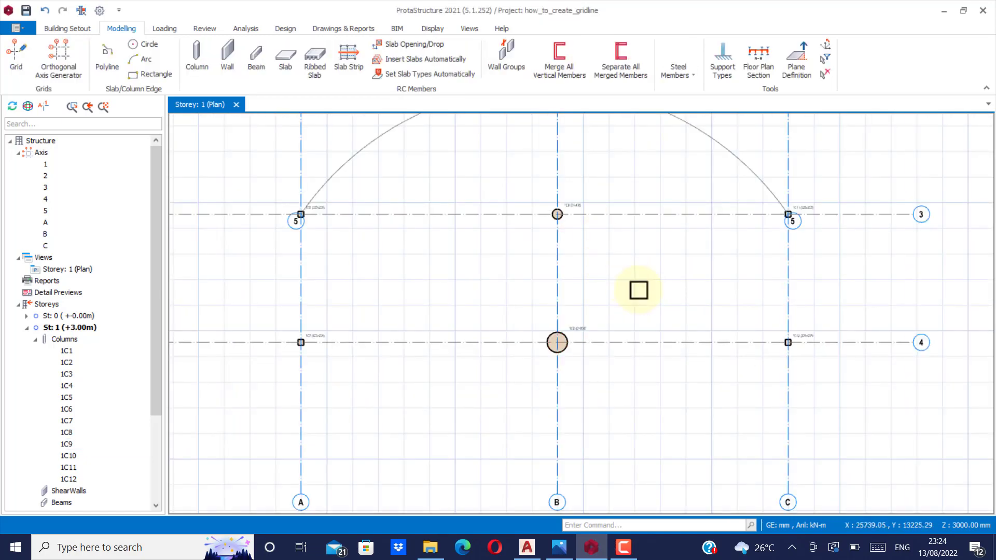
Step: Examine the circular columns at axes 3 and 4 on axis B against the surrounding square columns
scroll(623, 259, "down", 2)
scroll(607, 274, "up", 4)
scroll(648, 264, "down", 3)
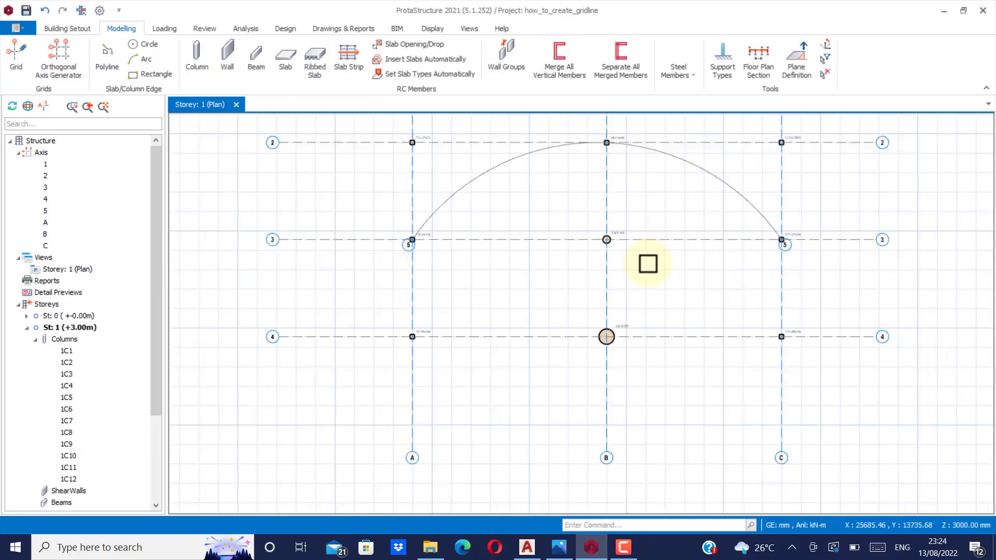
scroll(624, 251, "down", 1)
scroll(624, 251, "up", 1)
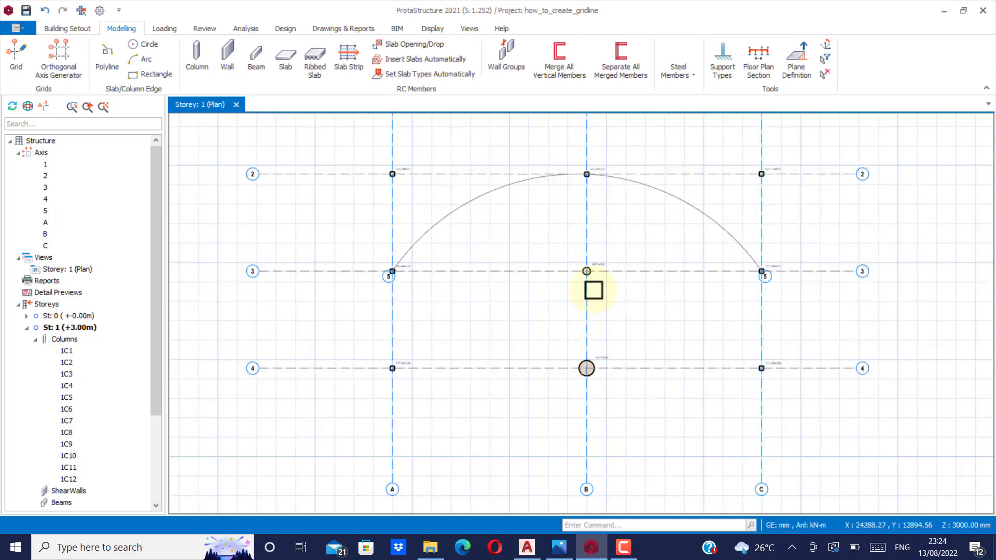
scroll(577, 284, "up", 1)
scroll(574, 266, "down", 2)
scroll(578, 296, "up", 2)
scroll(578, 289, "down", 1)
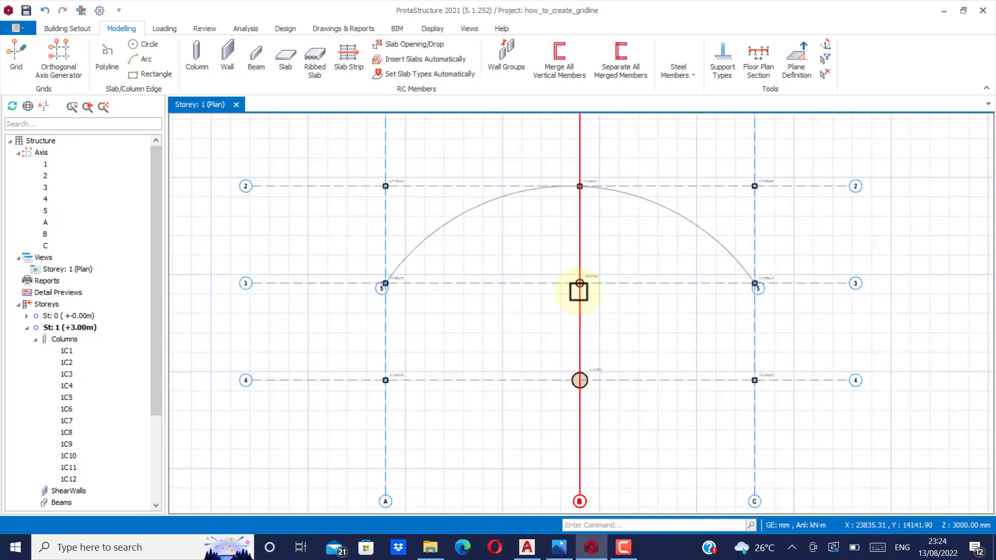
scroll(598, 278, "up", 3)
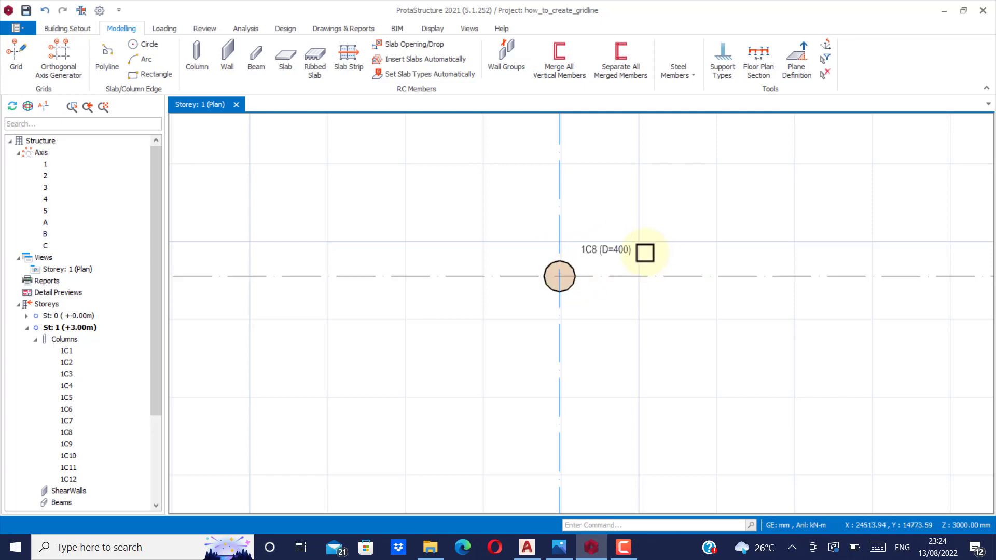
scroll(593, 259, "down", 5)
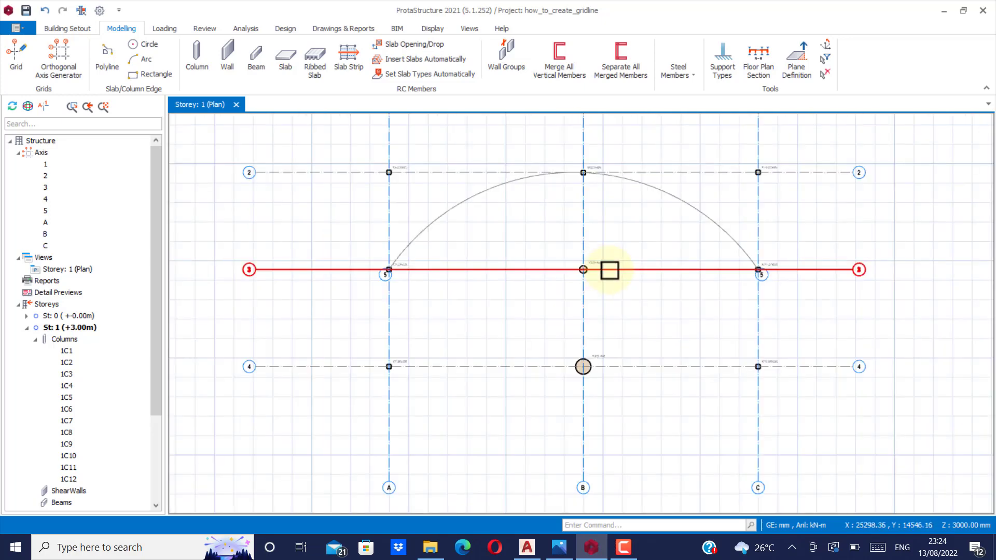
scroll(609, 271, "up", 4)
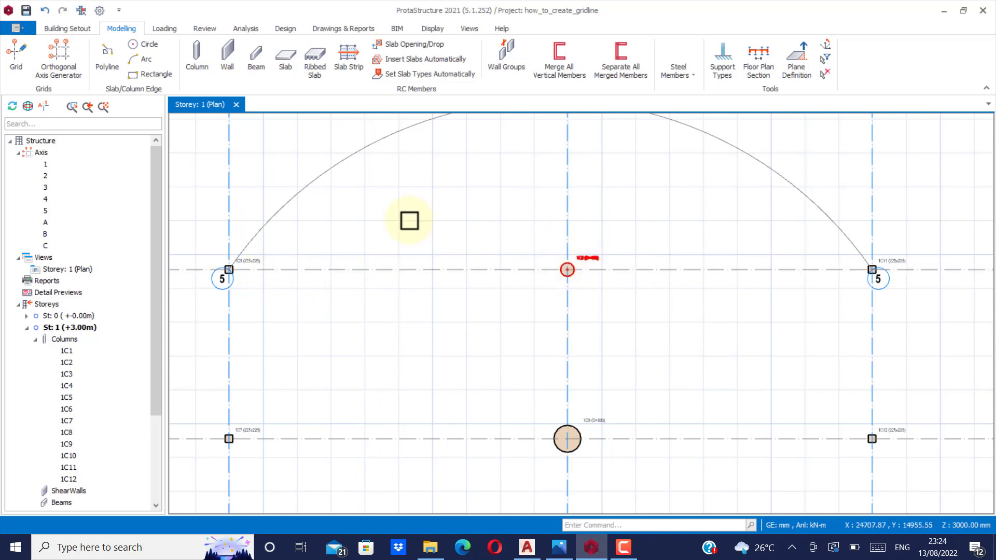
scroll(655, 245, "down", 3)
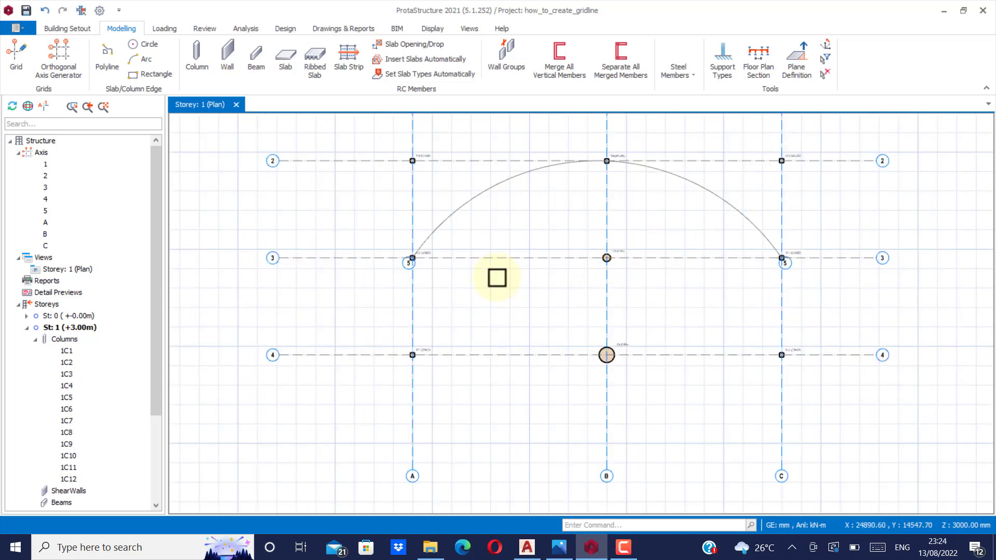
Step: Delete the square column at axes 2 and A
scroll(513, 241, "down", 2)
scroll(456, 208, "up", 4)
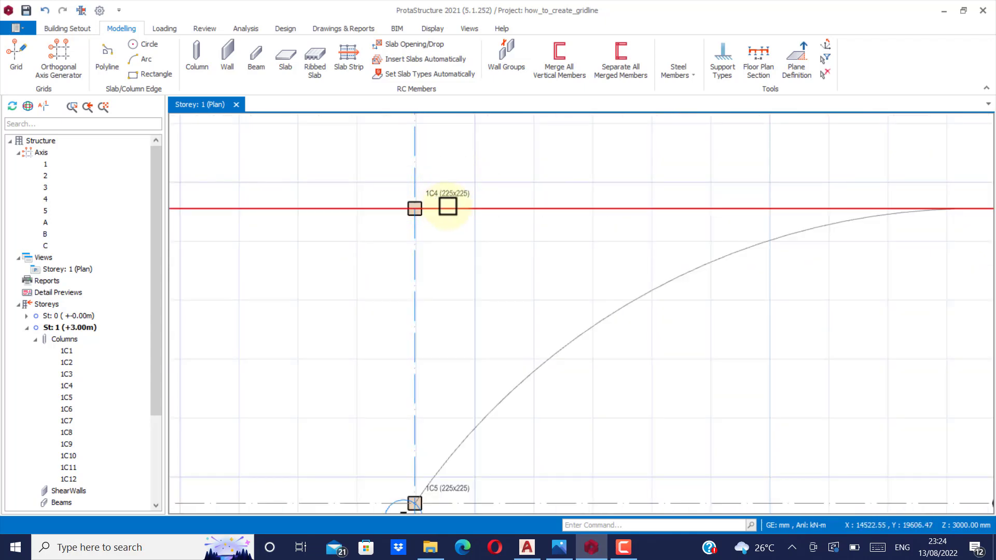
left_click(452, 196)
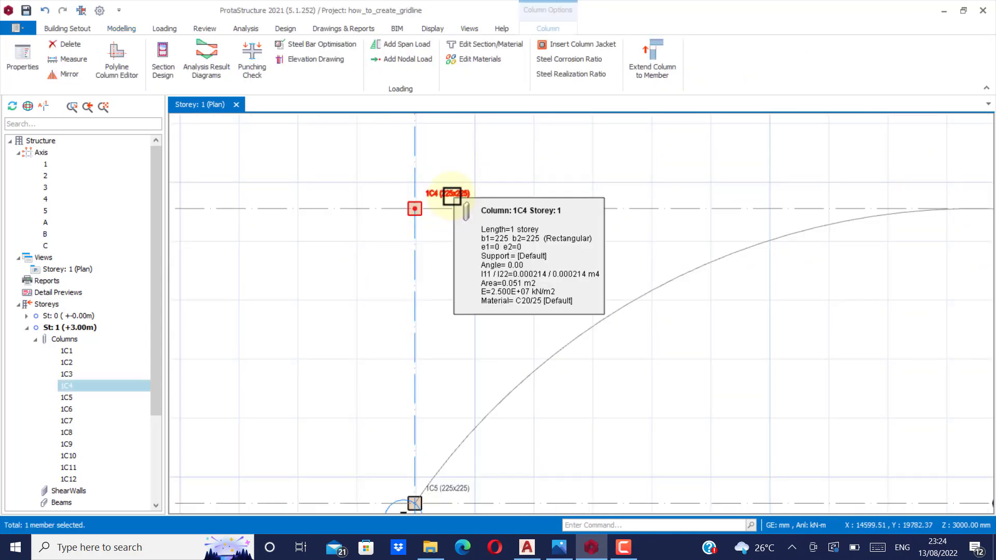
right_click(452, 197)
left_click(485, 128)
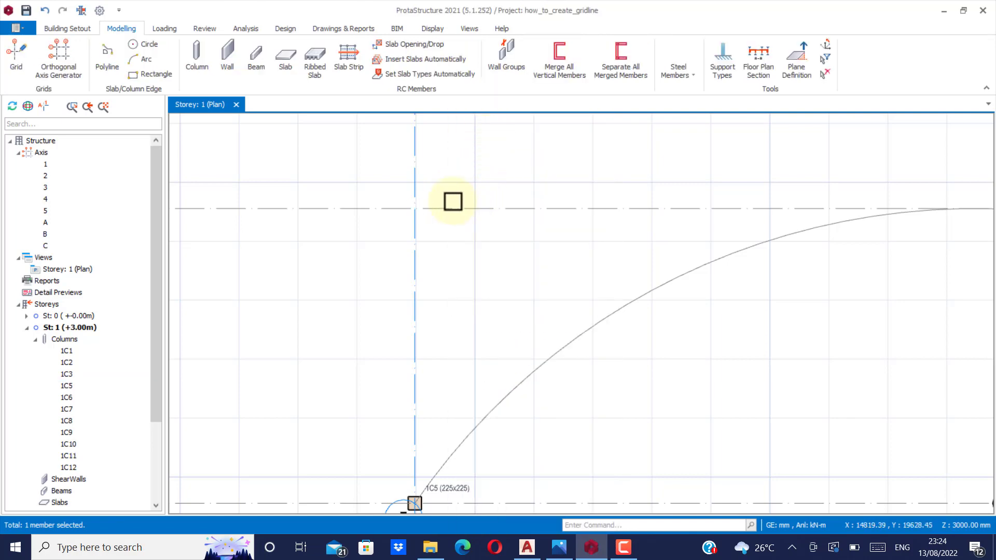
Step: Place a 400 mm diameter circular column at axes 2 and A, reusing the properties of the column at axes 3 and B
scroll(452, 200, "down", 4)
scroll(602, 285, "up", 2)
scroll(602, 286, "up", 3)
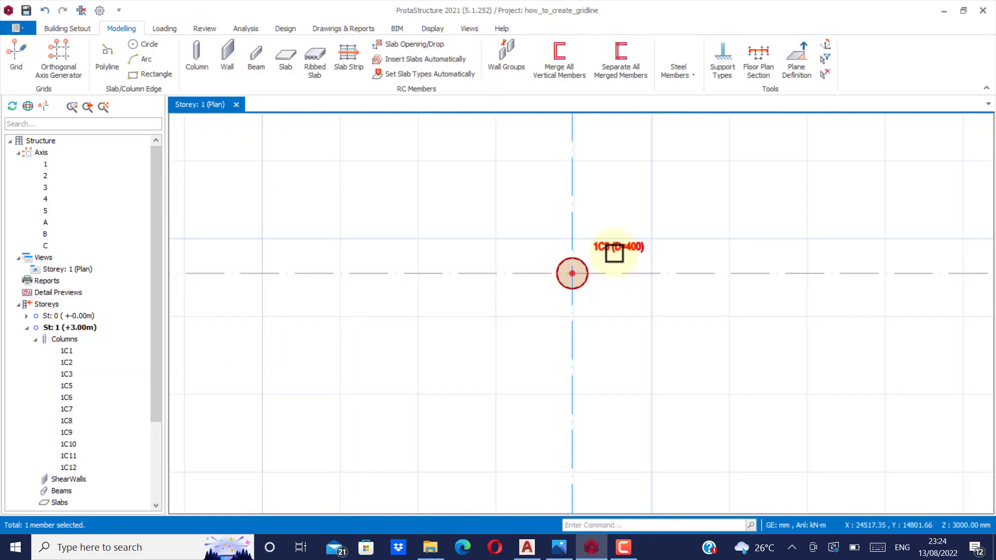
double_click(614, 251)
scroll(622, 283, "down", 3)
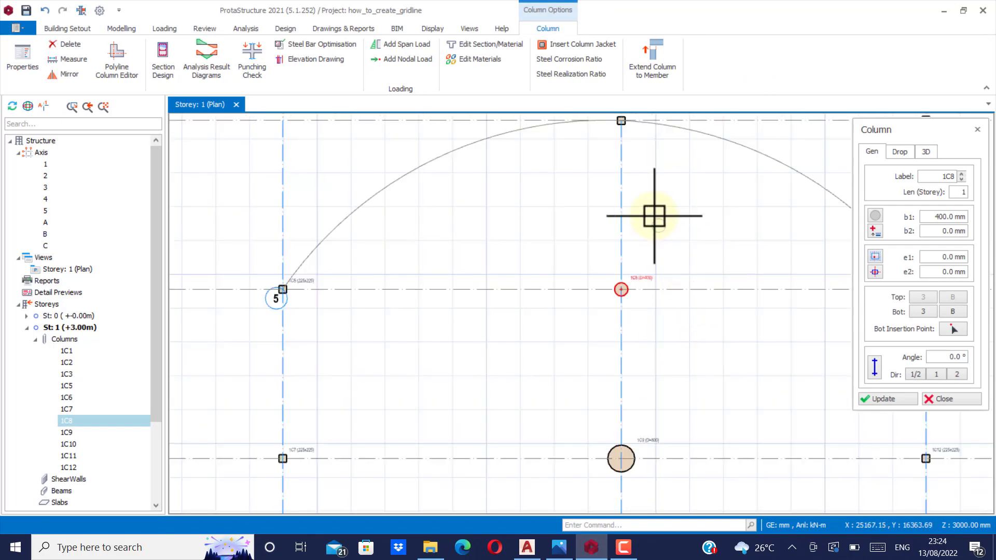
scroll(532, 214, "up", 3)
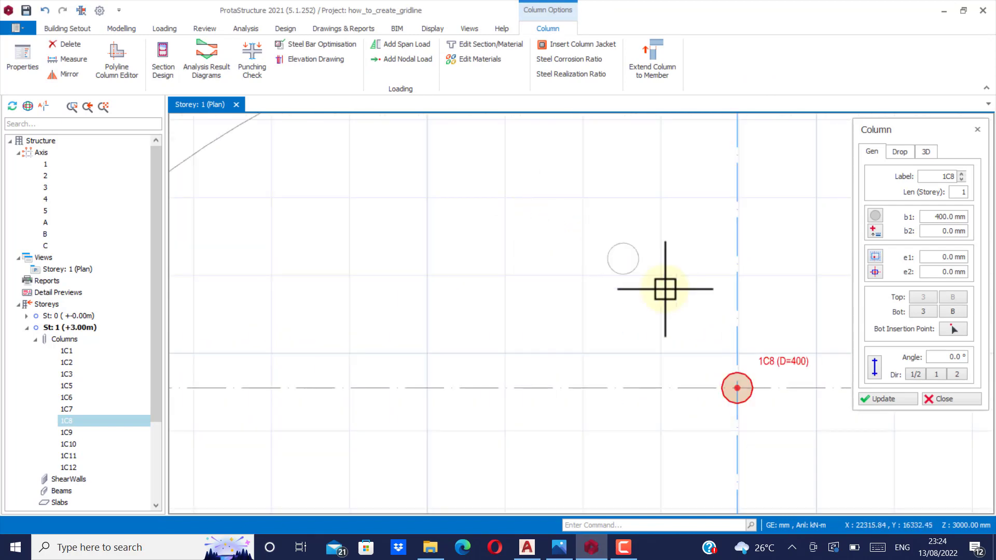
scroll(669, 288, "down", 3)
scroll(591, 224, "up", 3)
left_click(529, 241)
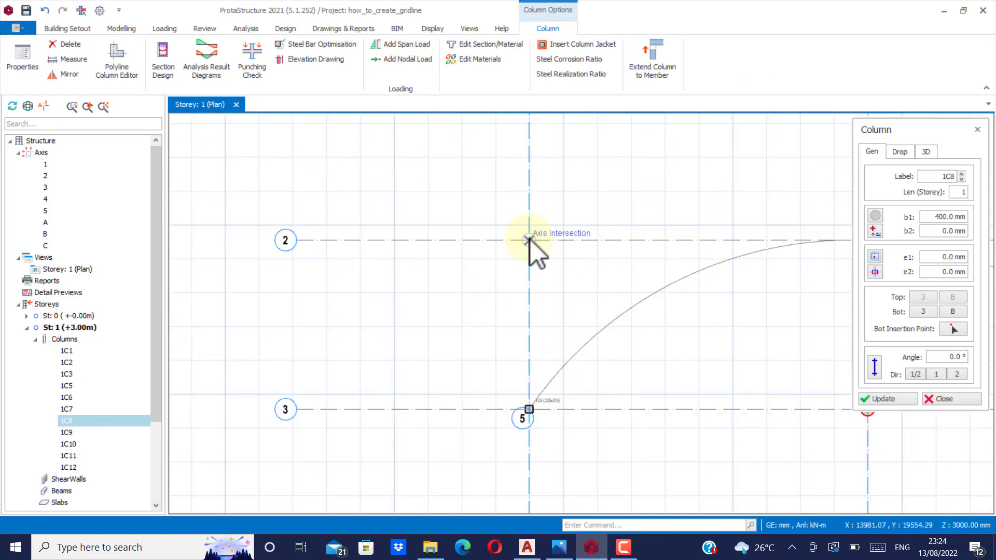
scroll(407, 292, "down", 3)
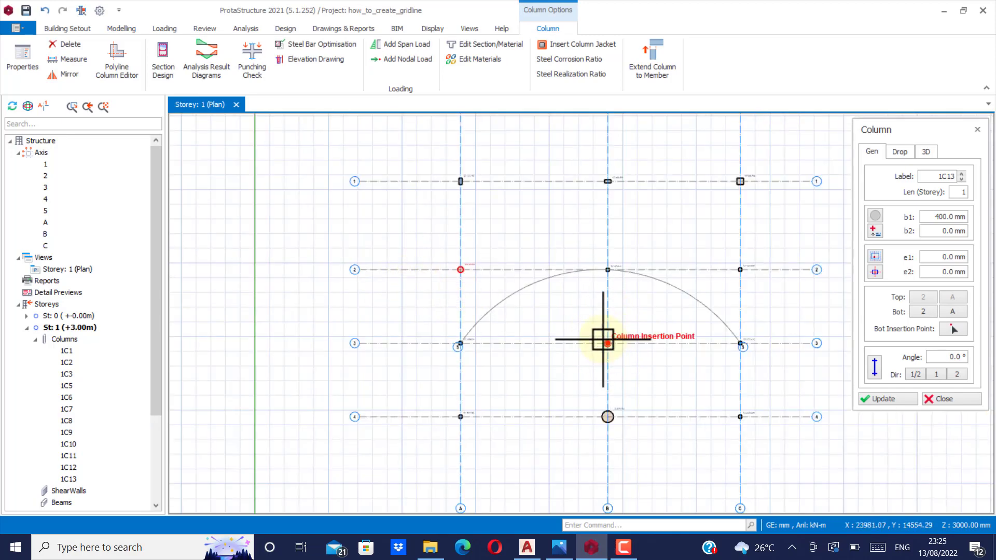
scroll(622, 441, "up", 4)
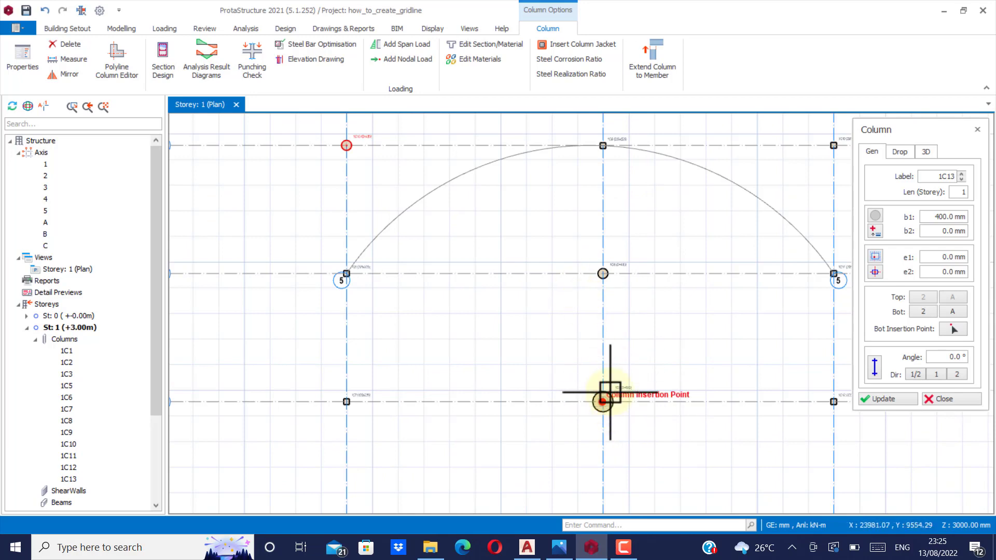
left_click(956, 403)
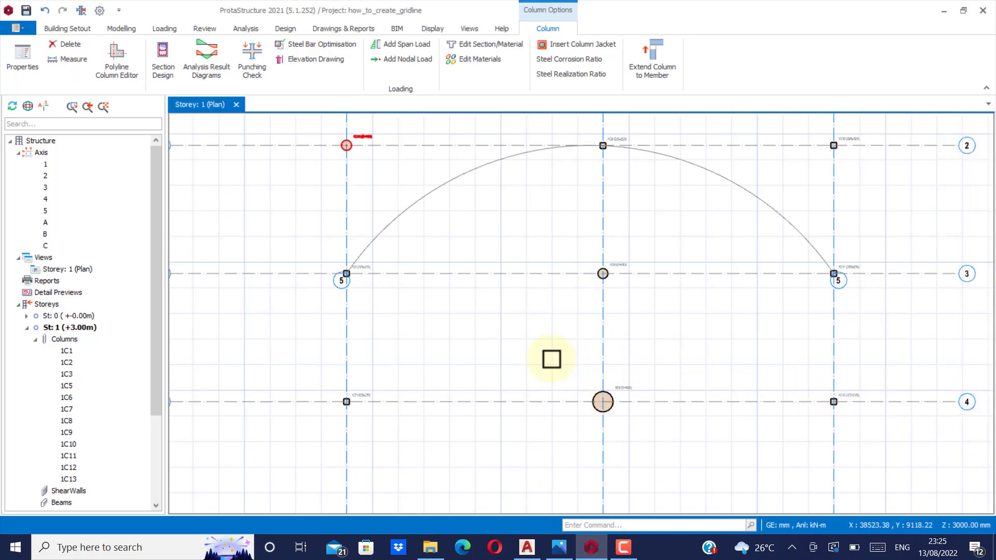
Step: Delete the square columns on axis C at its intersections with axes 2 and 4
scroll(605, 349, "down", 4)
scroll(663, 379, "up", 2)
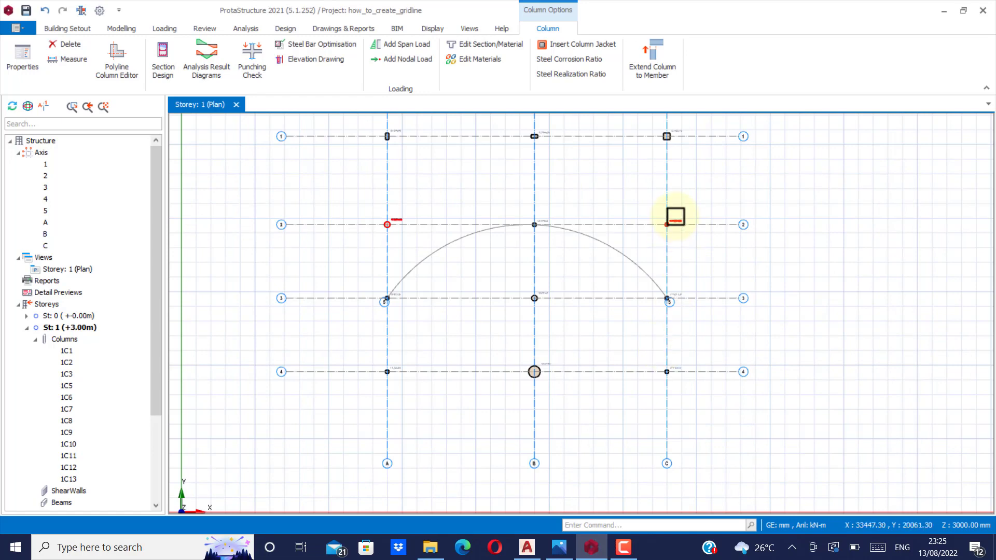
scroll(674, 216, "up", 2)
left_click(675, 217)
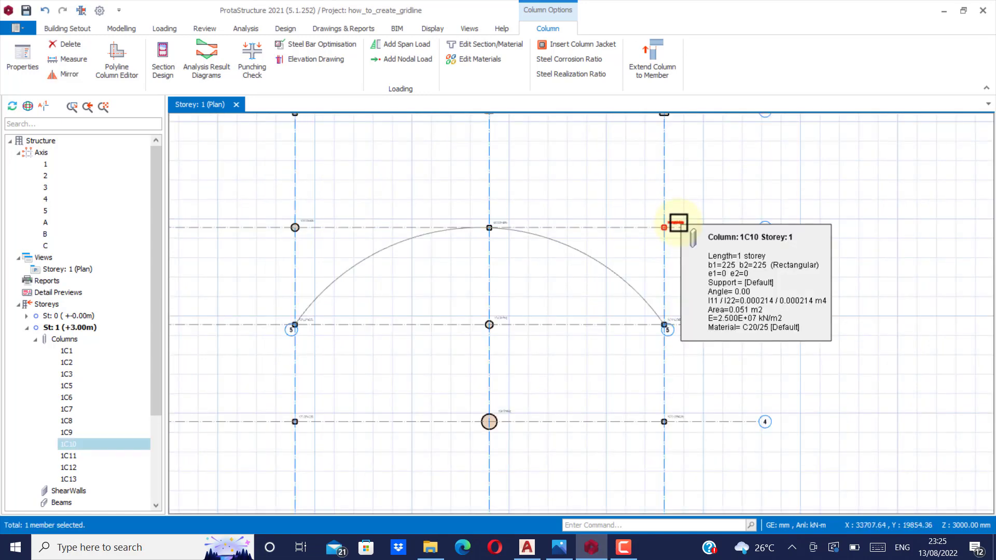
right_click(678, 223)
left_click(716, 131)
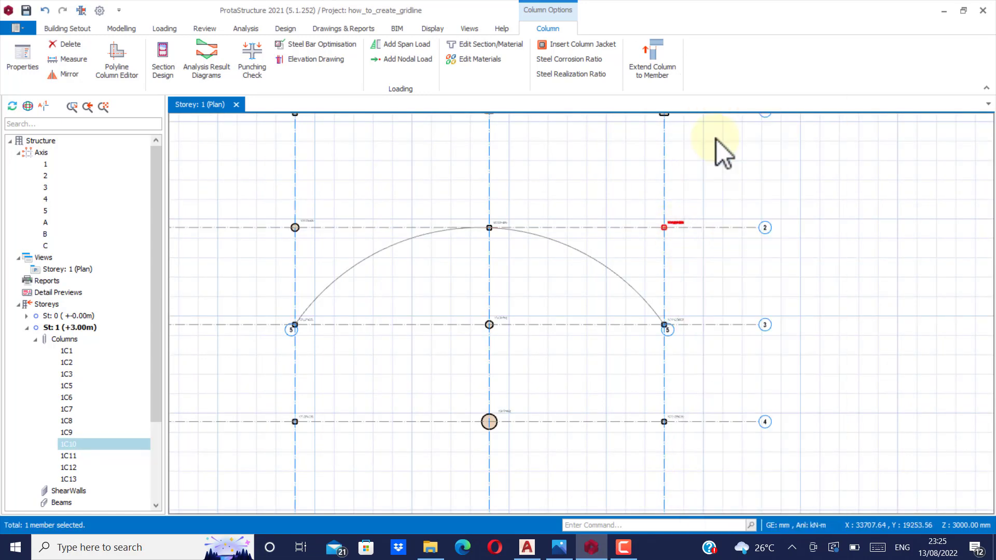
left_click(680, 414)
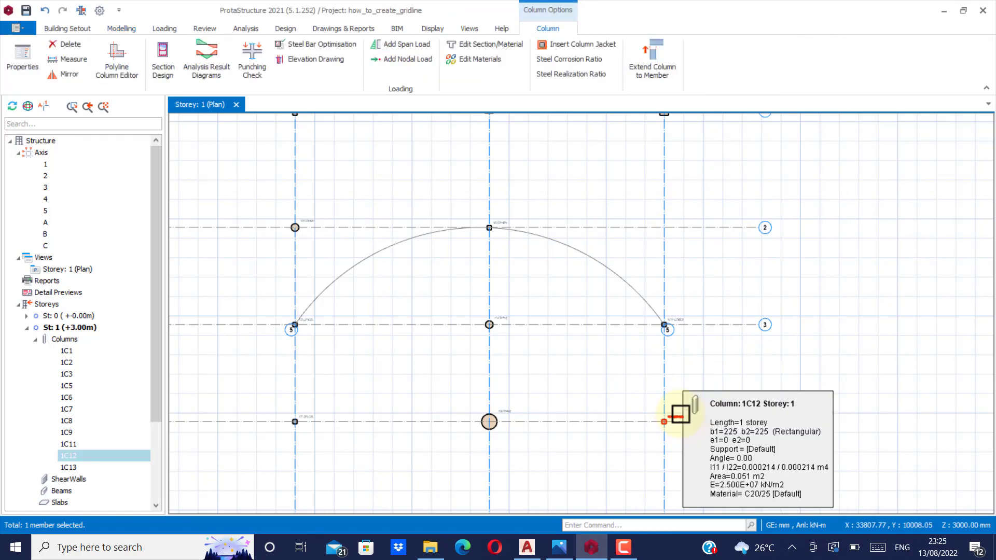
right_click(680, 414)
left_click(747, 55)
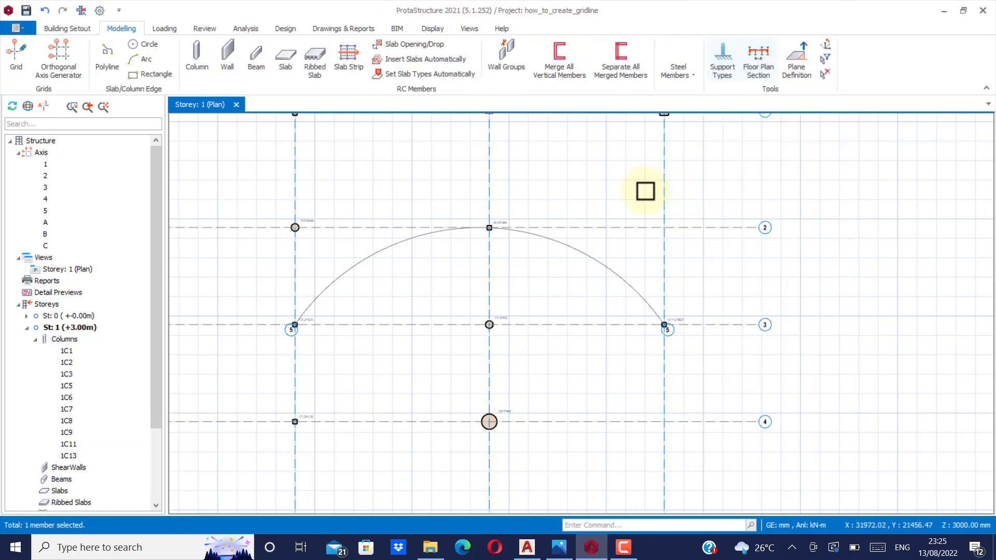
scroll(596, 280, "down", 5)
scroll(582, 349, "up", 5)
scroll(586, 295, "down", 3)
scroll(587, 306, "up", 1)
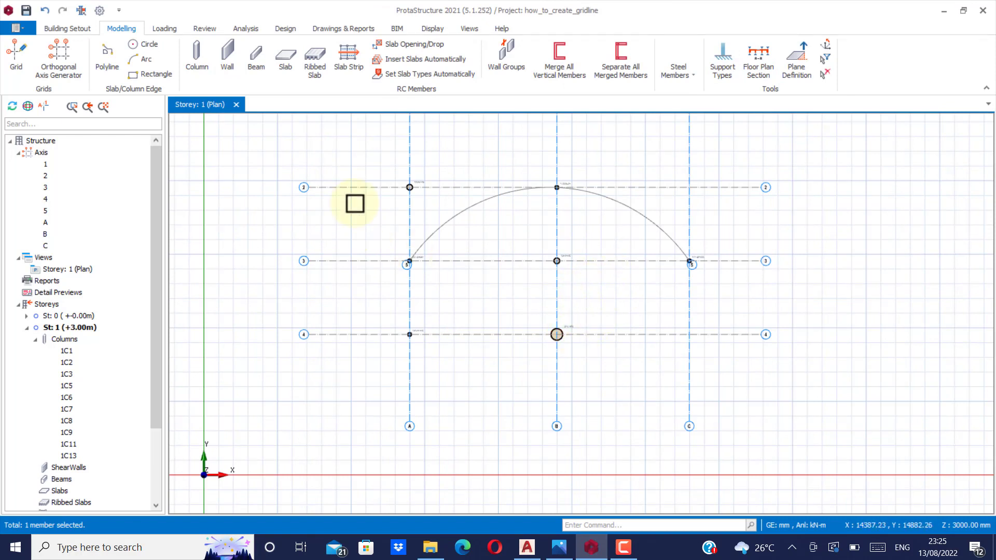
left_click(202, 53)
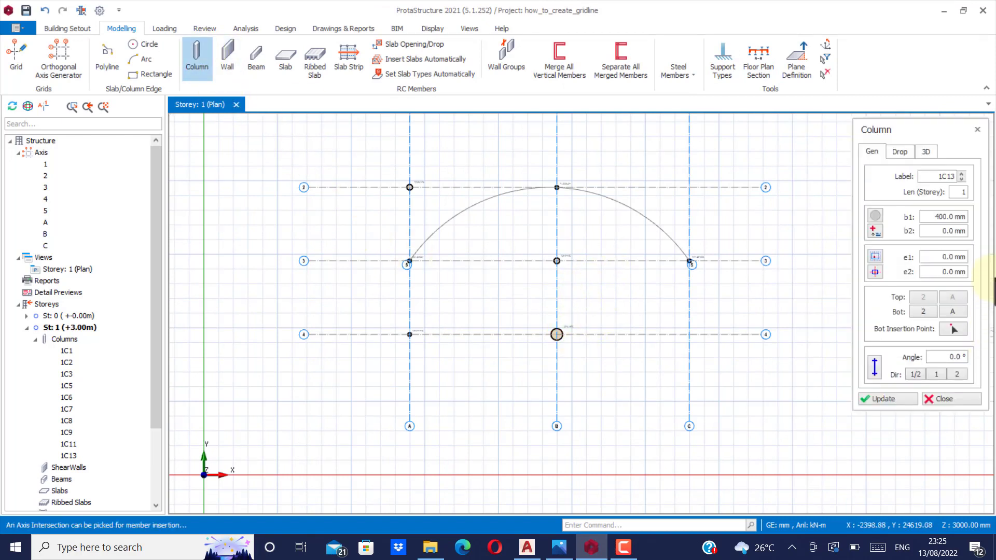
left_click(880, 217)
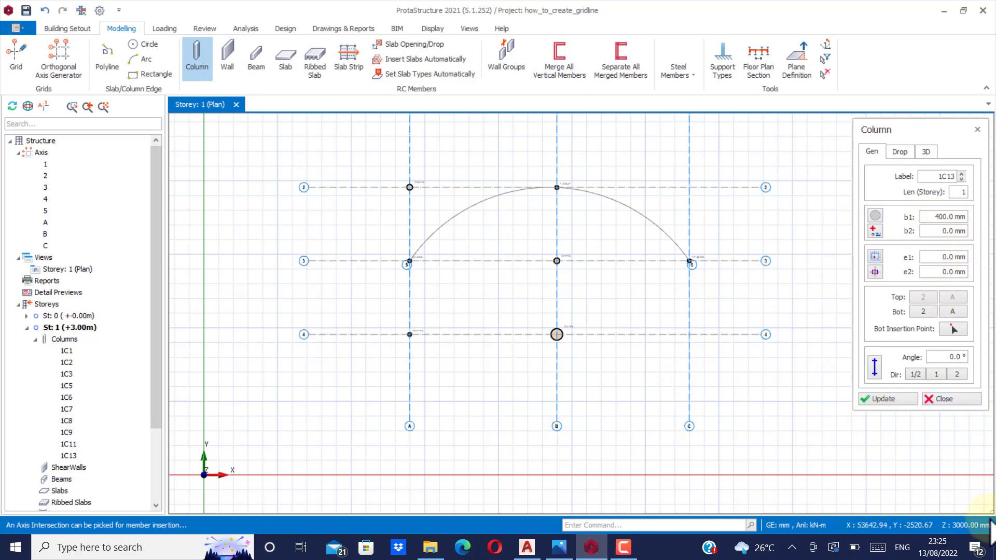
left_click(954, 403)
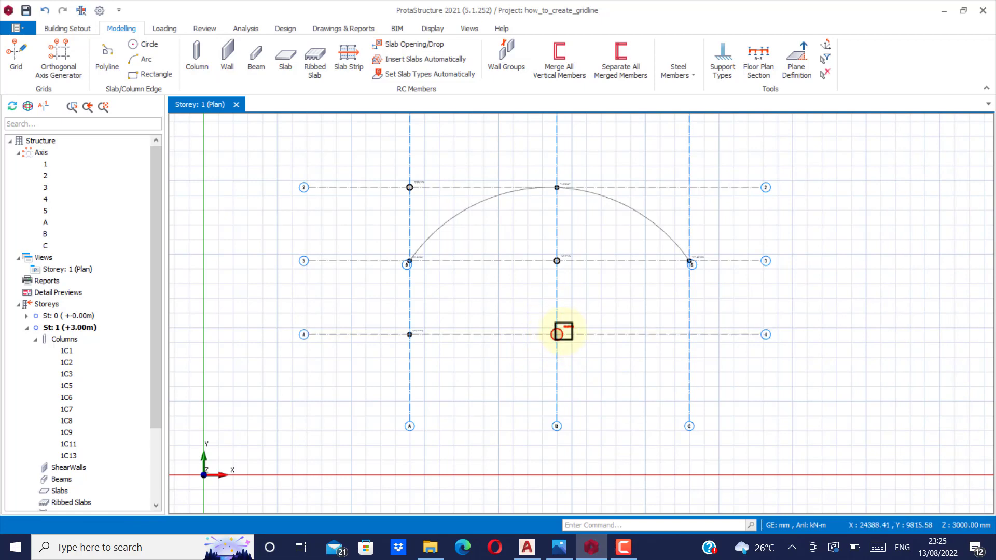
Step: Place 800 mm circular columns at axes 2-C and 4-C, reusing the properties of the column at axes 4 and B
scroll(565, 326, "up", 3)
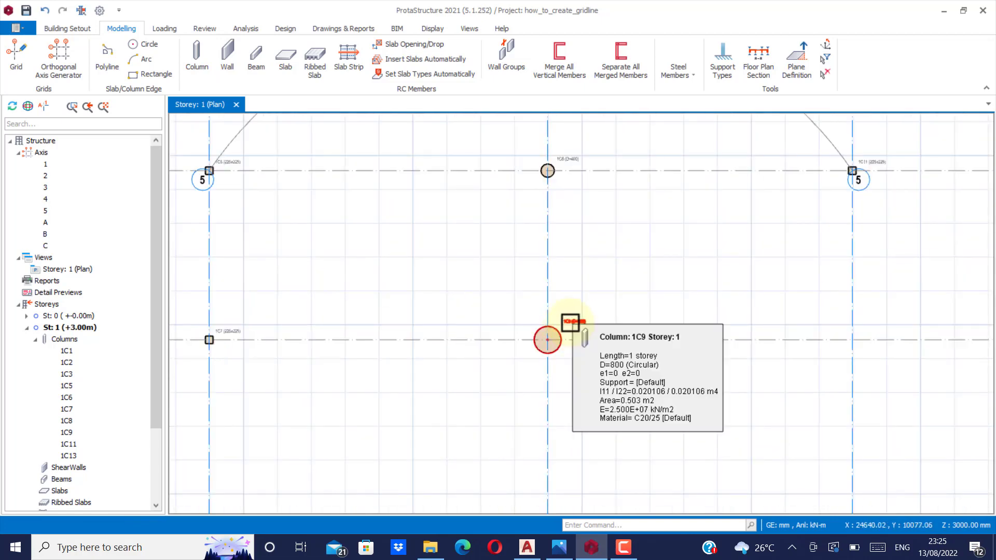
left_click(570, 322)
scroll(555, 342, "down", 3)
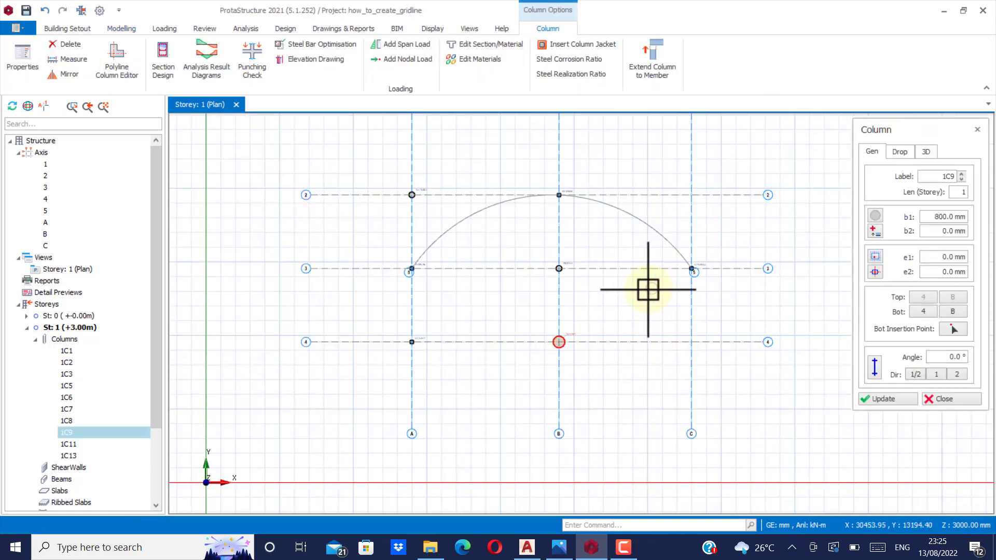
scroll(648, 270, "up", 2)
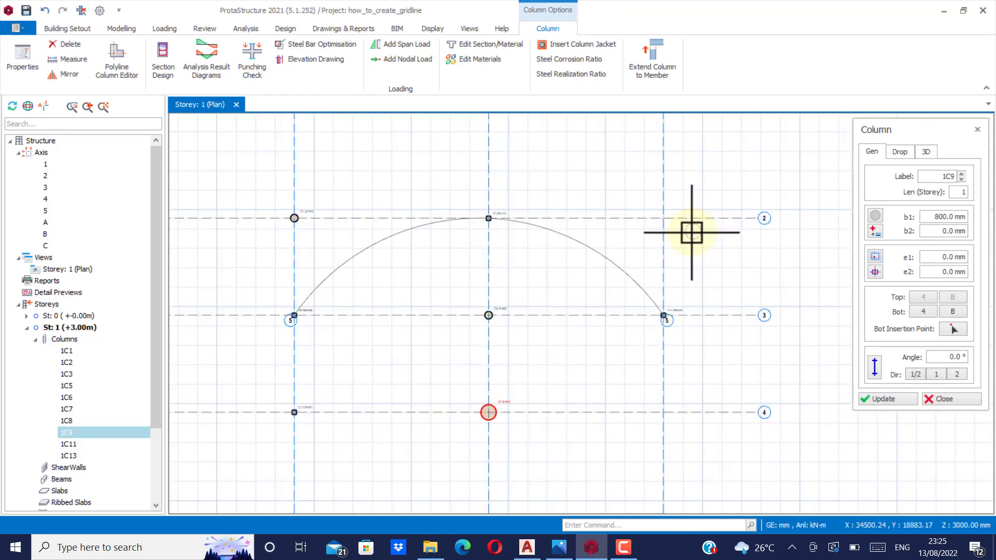
left_click(664, 219)
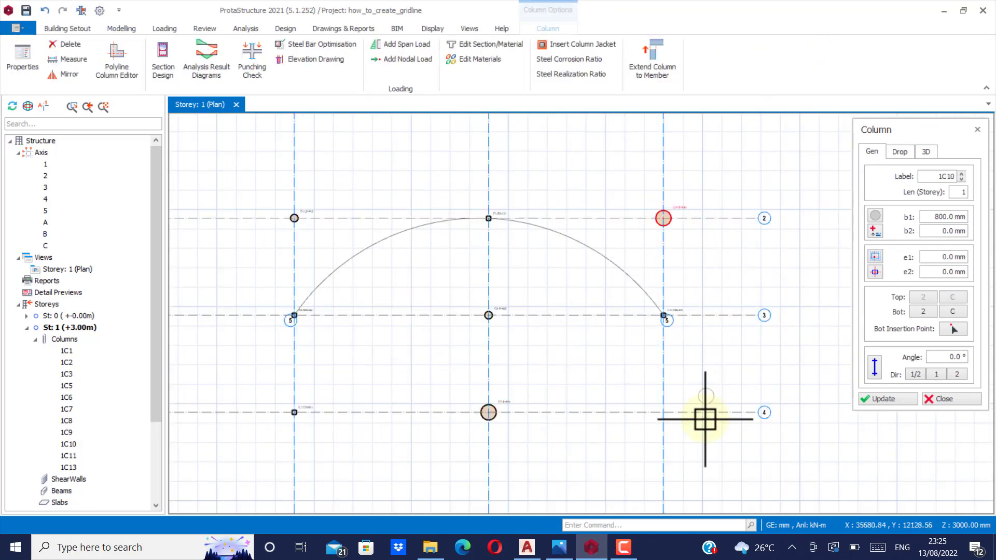
left_click(667, 413)
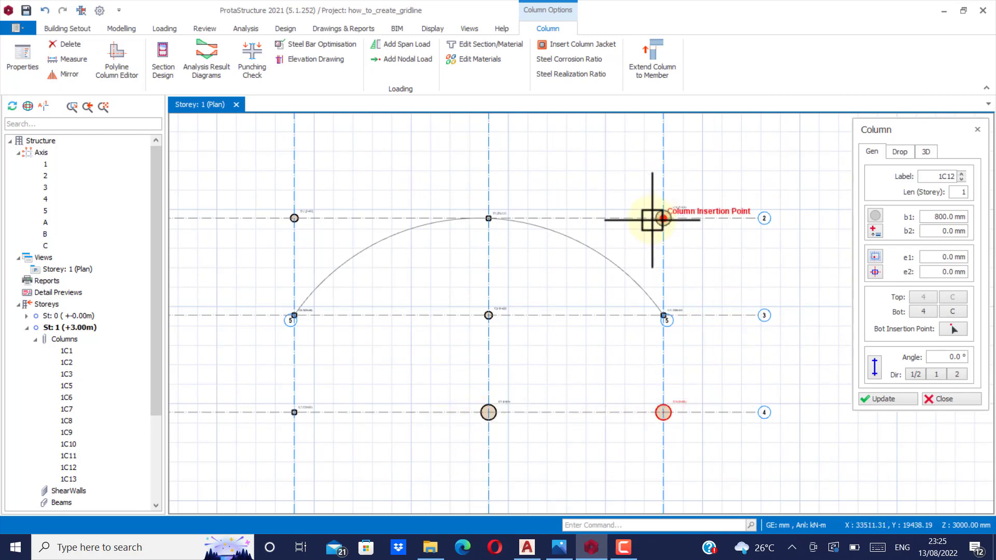
scroll(678, 313, "down", 2)
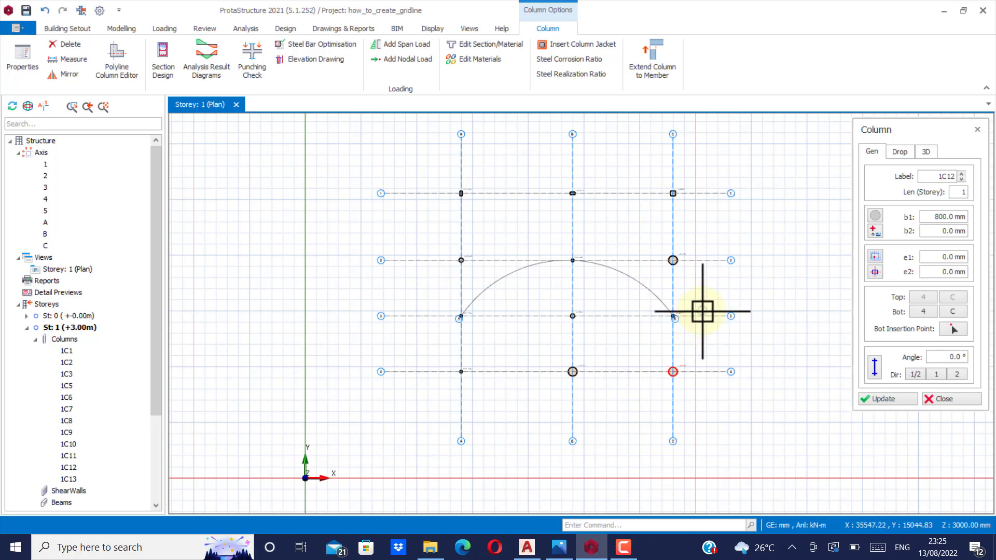
left_click(946, 400)
Step: Delete the 225x225 square column at axes 4 and A
scroll(458, 376, "up", 2)
scroll(522, 328, "up", 2)
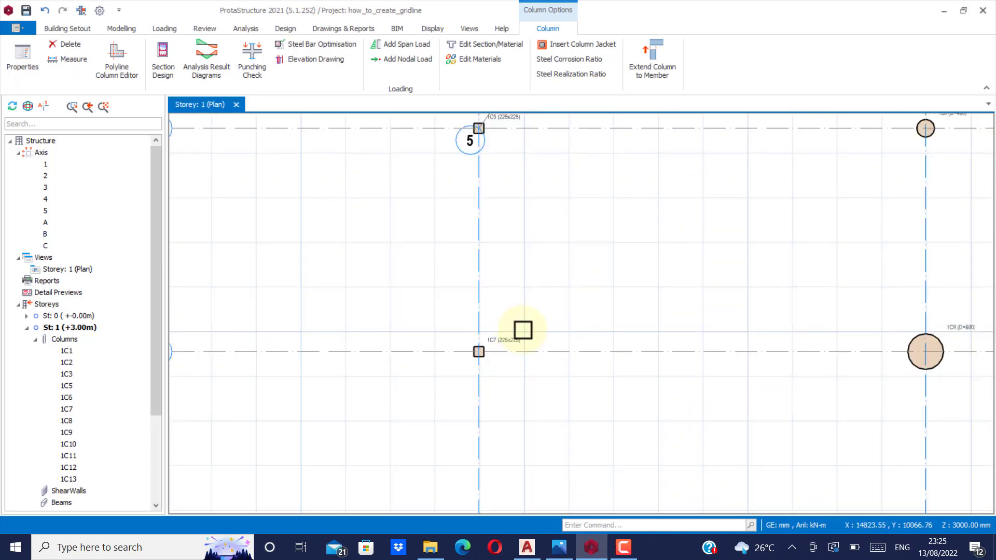
scroll(519, 350, "down", 3)
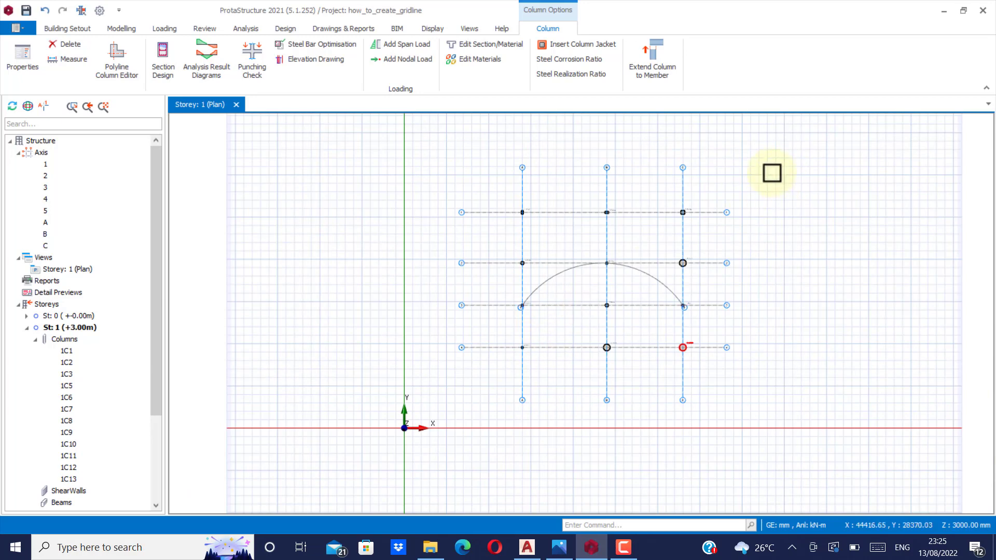
scroll(674, 202, "up", 2)
scroll(674, 202, "up", 4)
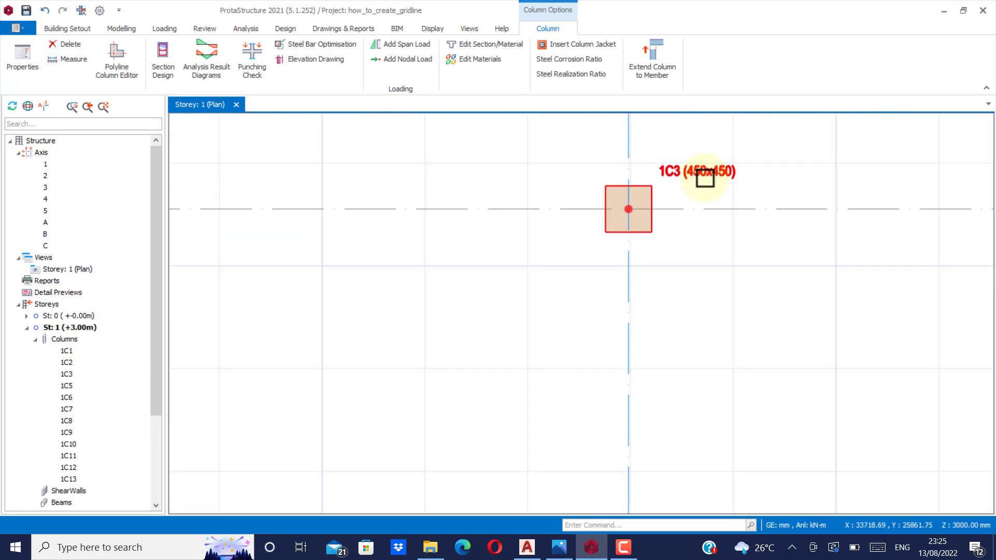
scroll(663, 189, "down", 6)
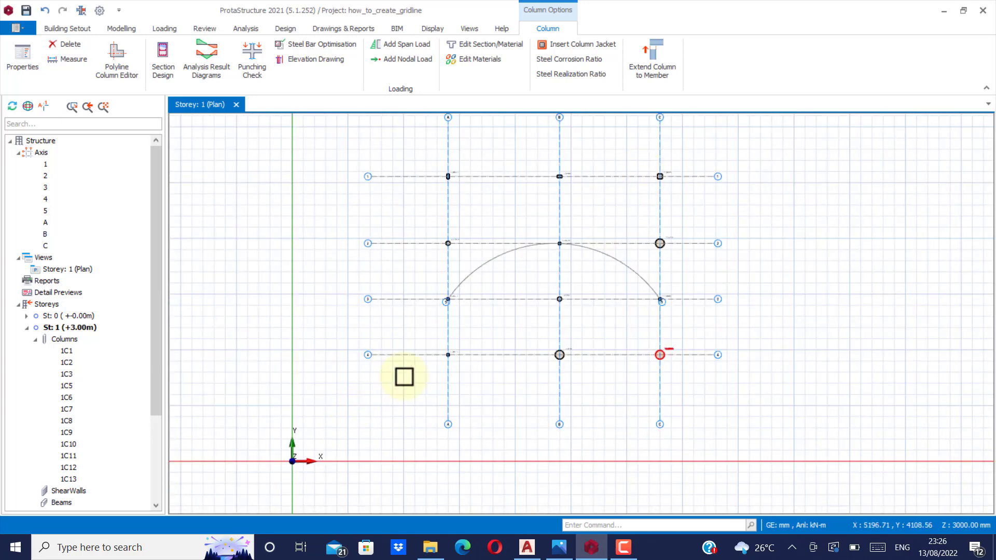
scroll(454, 316, "up", 3)
left_click_drag(454, 316, 509, 387)
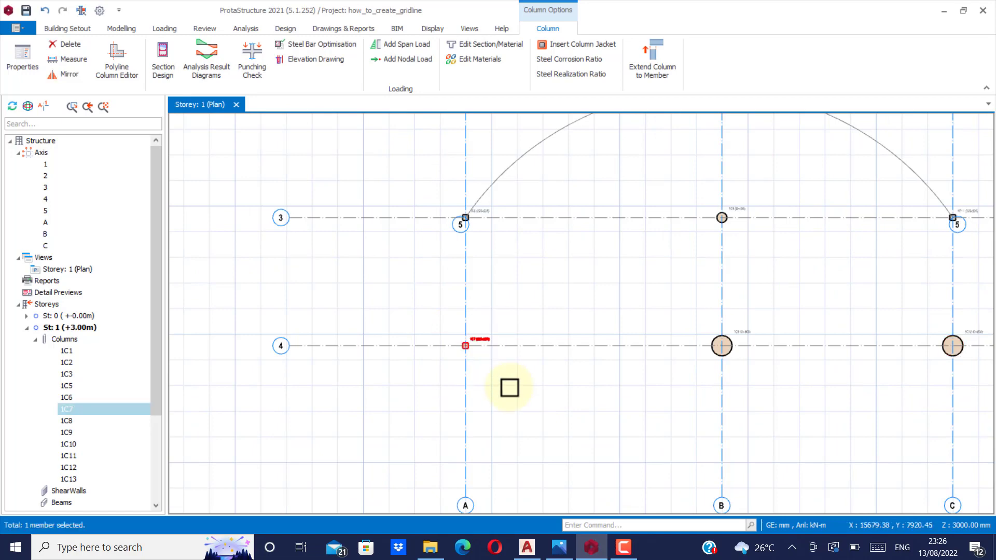
right_click(494, 324)
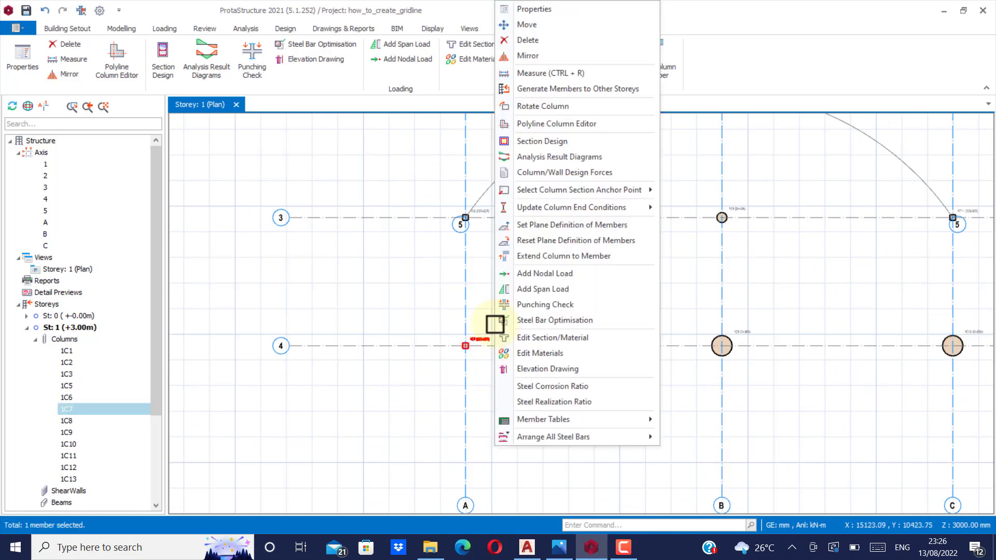
left_click(569, 41)
Step: Place a 450x450 mm square column at axes 4 and A, reusing the properties of the column at axes 1 and C
scroll(535, 276, "down", 3)
scroll(589, 240, "up", 5)
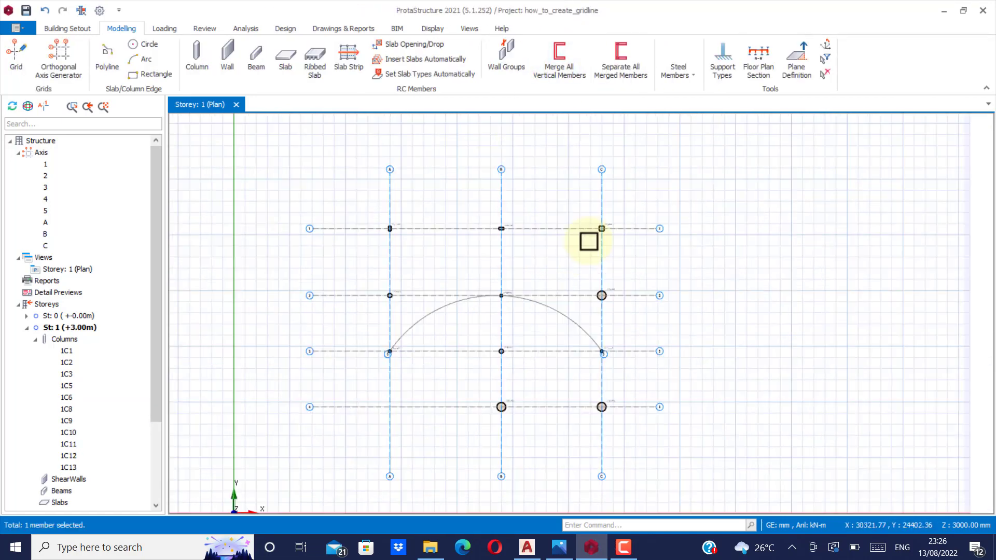
double_click(620, 220)
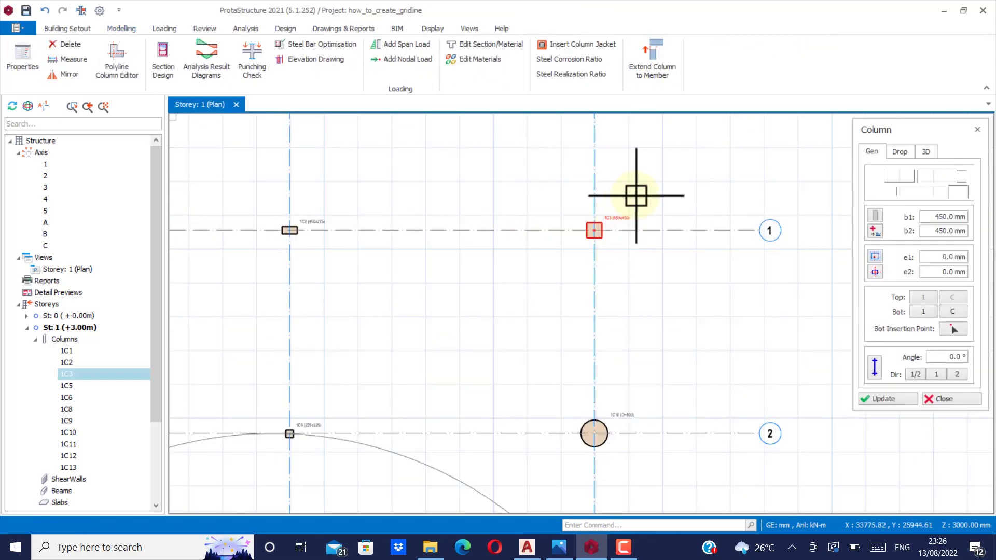
scroll(610, 251, "down", 5)
scroll(609, 250, "up", 8)
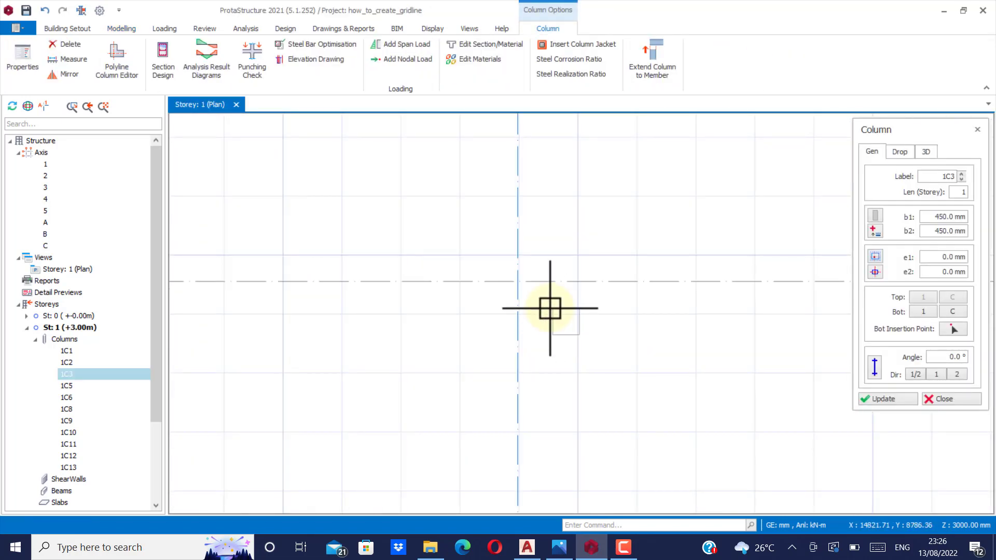
left_click(515, 284)
scroll(606, 322, "down", 5)
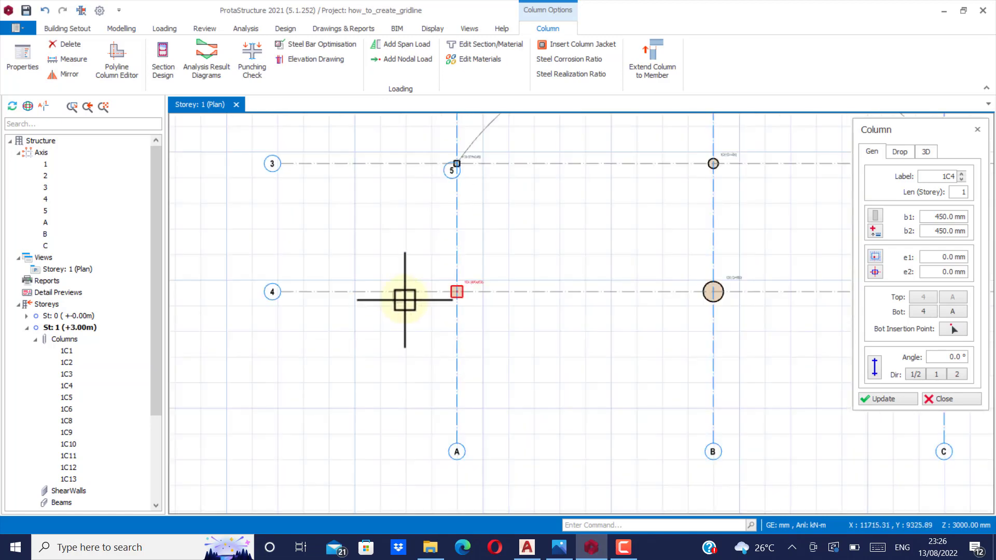
scroll(581, 319, "down", 2)
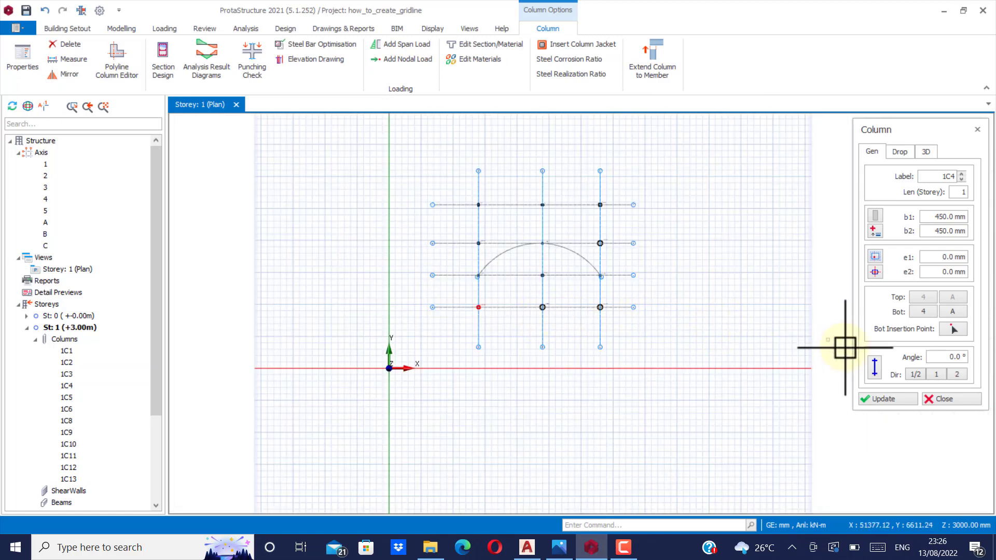
left_click(623, 548)
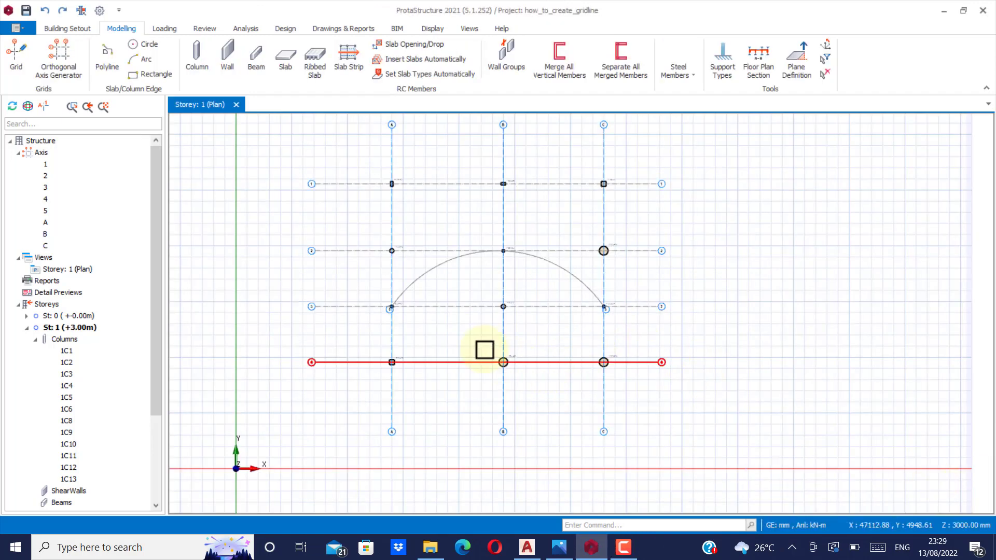
scroll(400, 299, "up", 1)
scroll(503, 280, "up", 2)
scroll(562, 293, "down", 2)
scroll(565, 205, "up", 2)
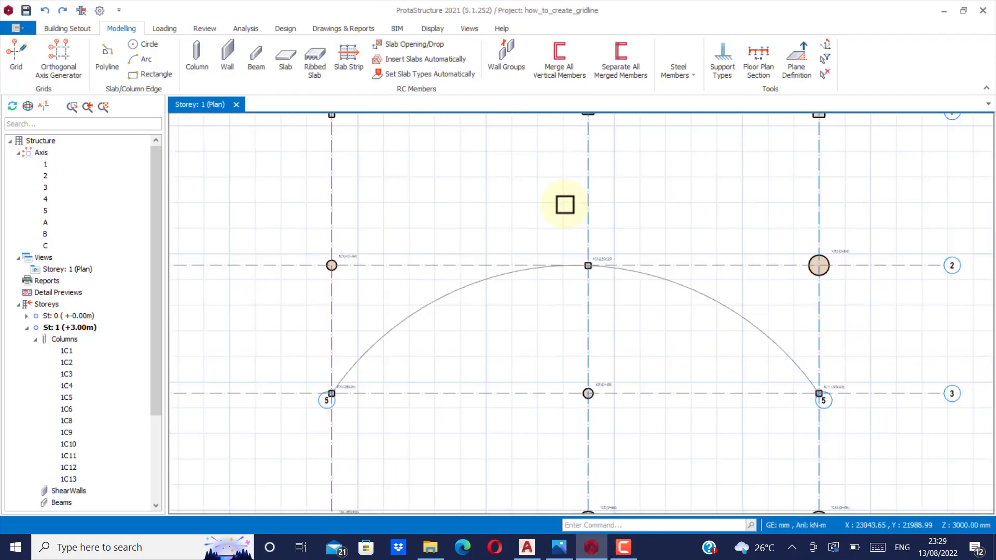
scroll(568, 289, "down", 2)
scroll(542, 222, "up", 2)
scroll(533, 213, "down", 2)
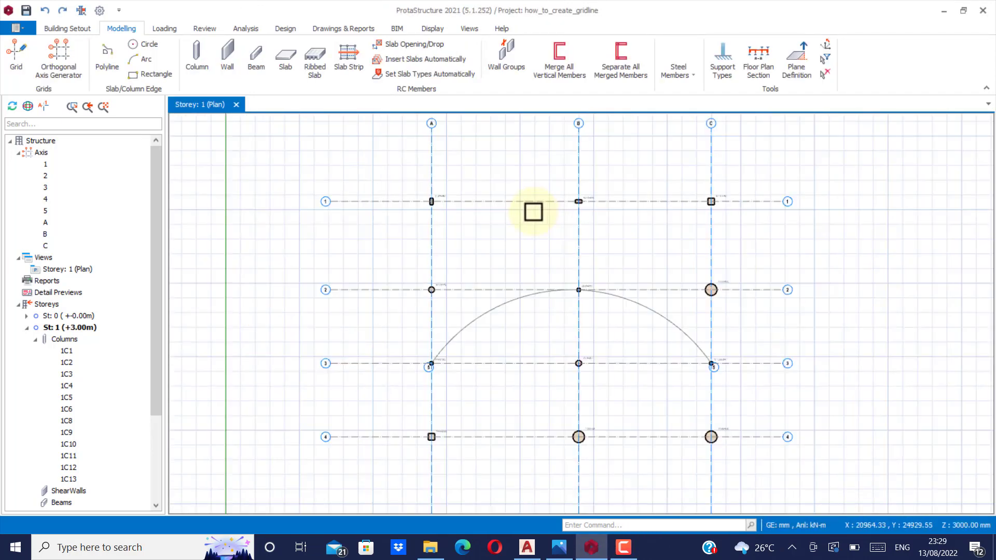
scroll(431, 169, "up", 5)
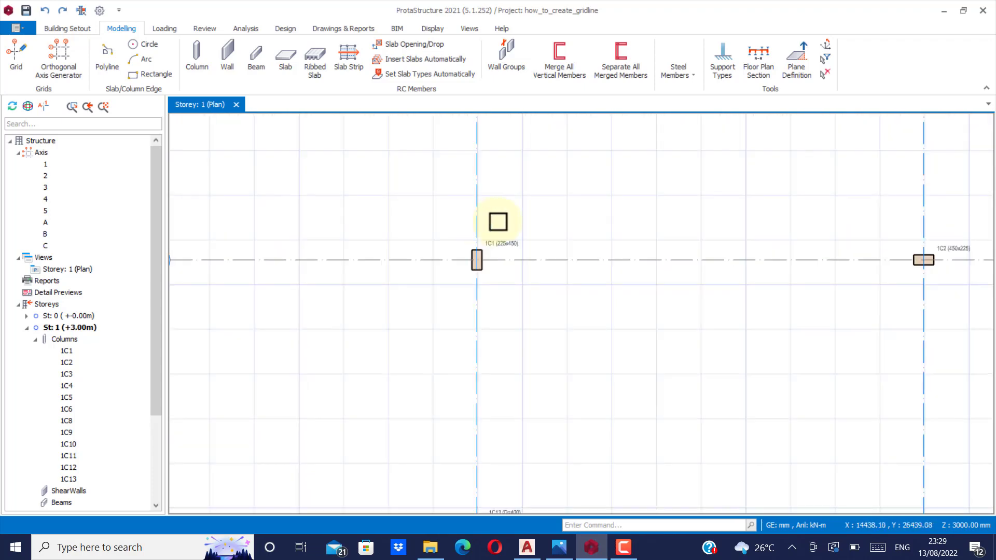
scroll(474, 200, "down", 5)
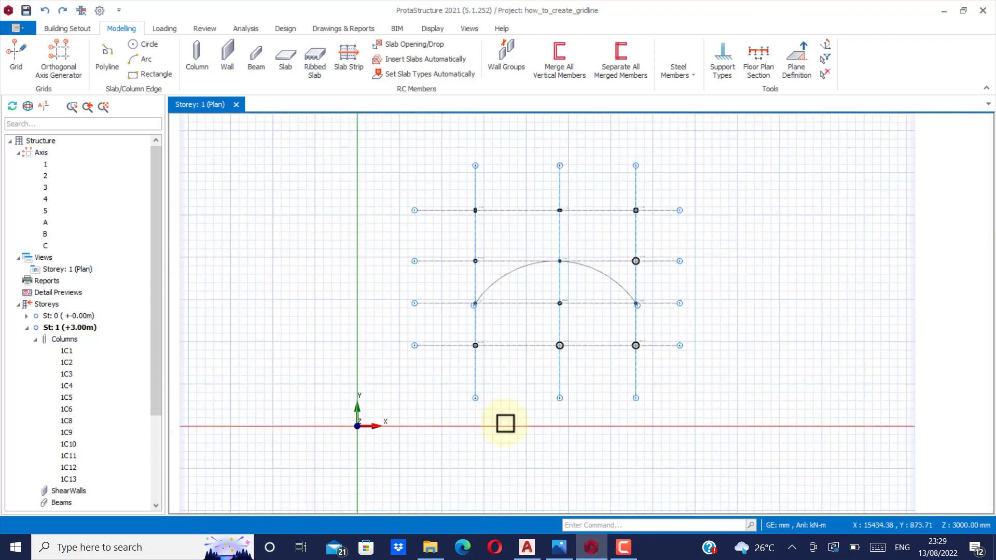
Step: Switch to AutoCAD and examine how the columns on axis 1 sit relative to the gridlines, especially at axes 1 and A
left_click(526, 547)
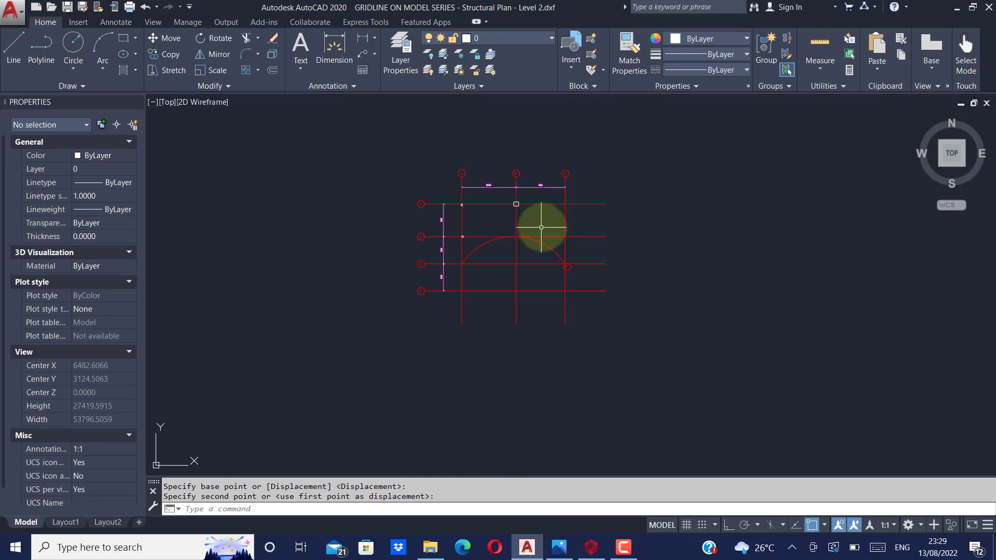
scroll(414, 192, "up", 10)
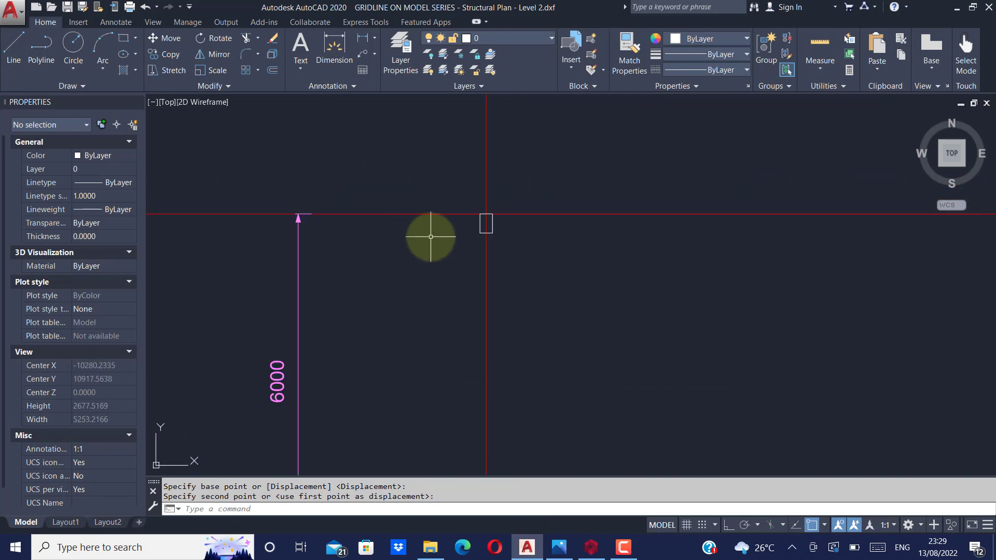
scroll(519, 231, "down", 7)
scroll(580, 226, "up", 2)
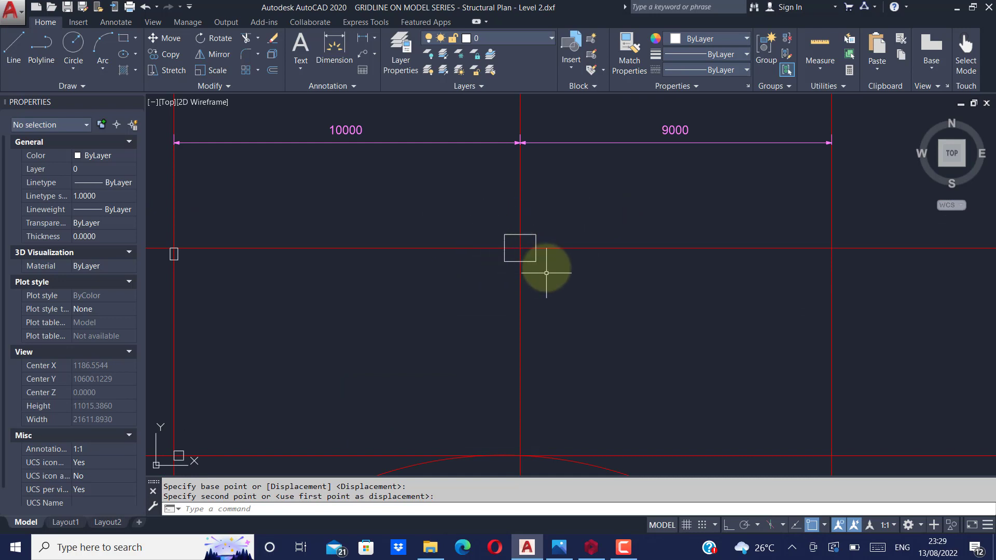
scroll(614, 241, "down", 6)
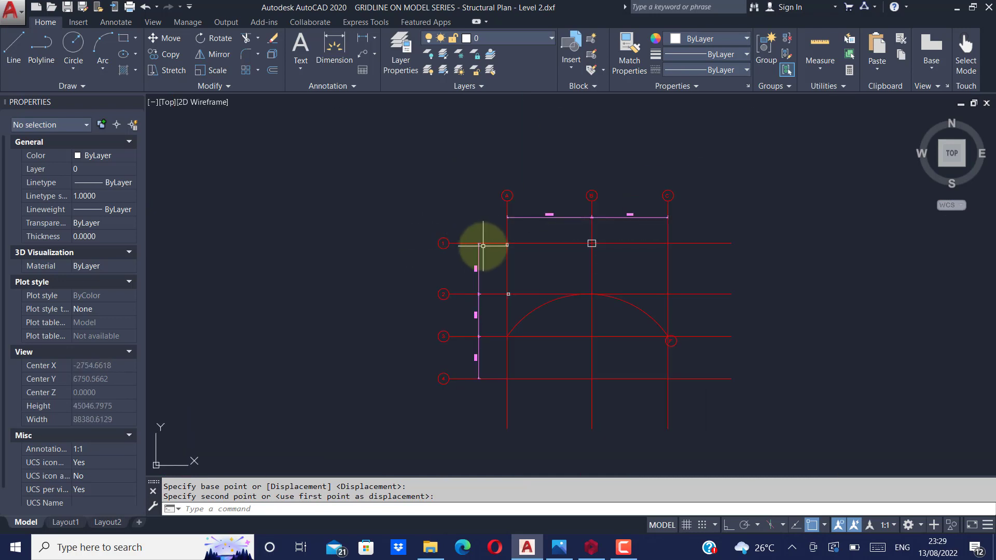
scroll(512, 244, "up", 10)
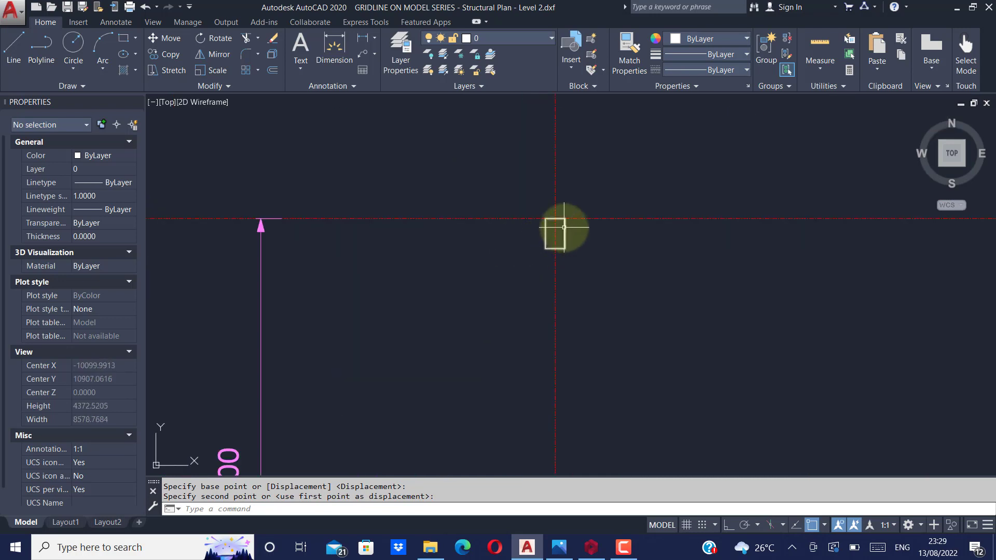
scroll(453, 231, "down", 4)
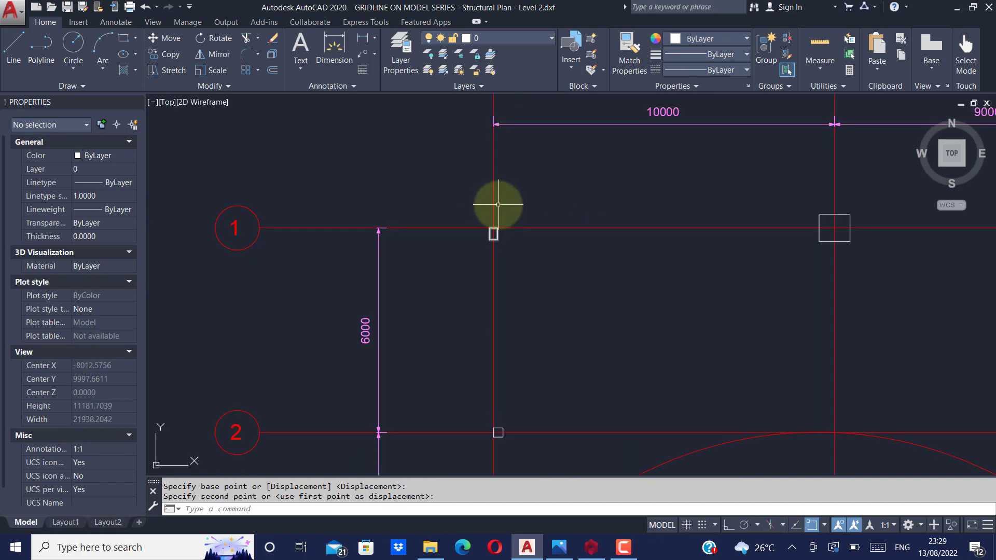
scroll(487, 255, "up", 8)
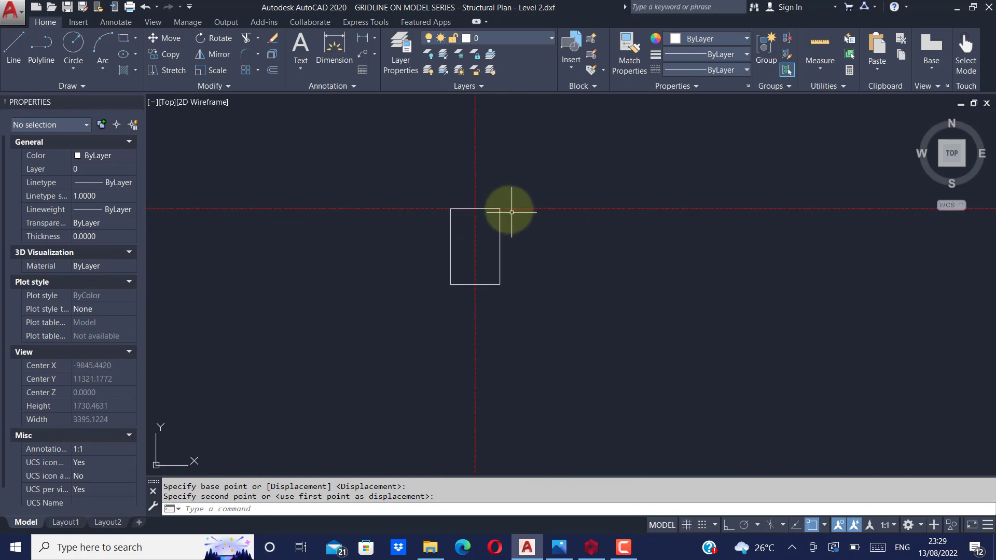
Step: Switch back to ProtaStructure and inspect the position and properties of the column at axes 1 and A
left_click(591, 547)
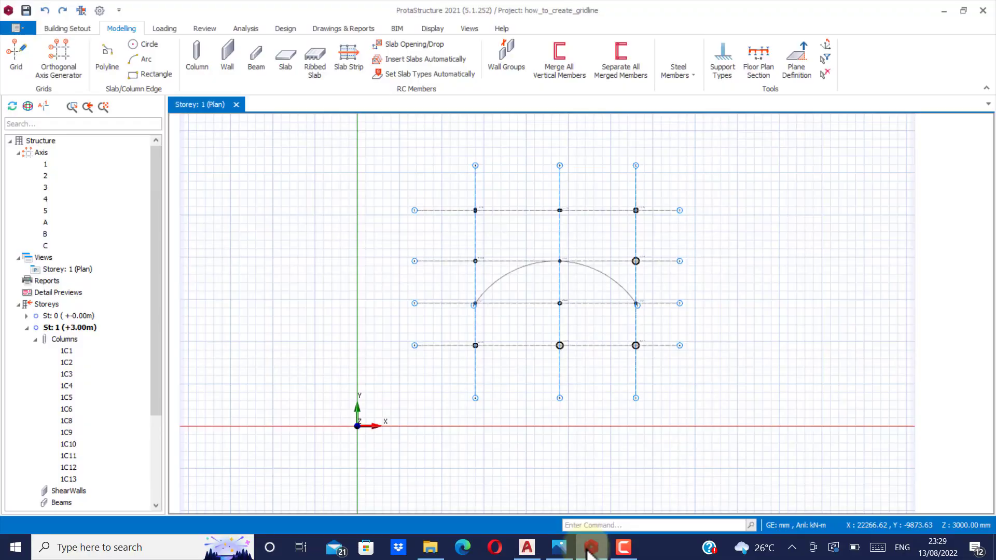
scroll(453, 194, "up", 6)
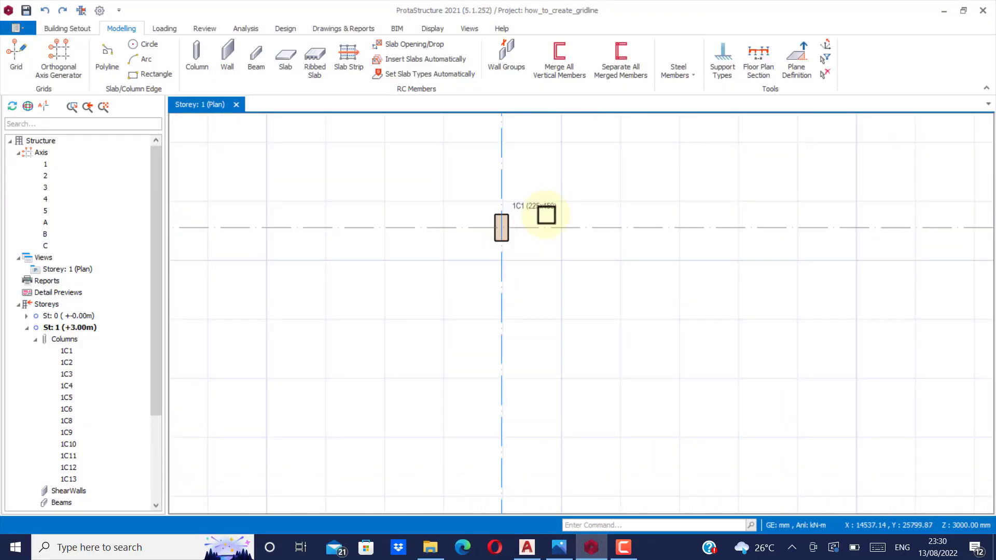
mouse_move(550, 211)
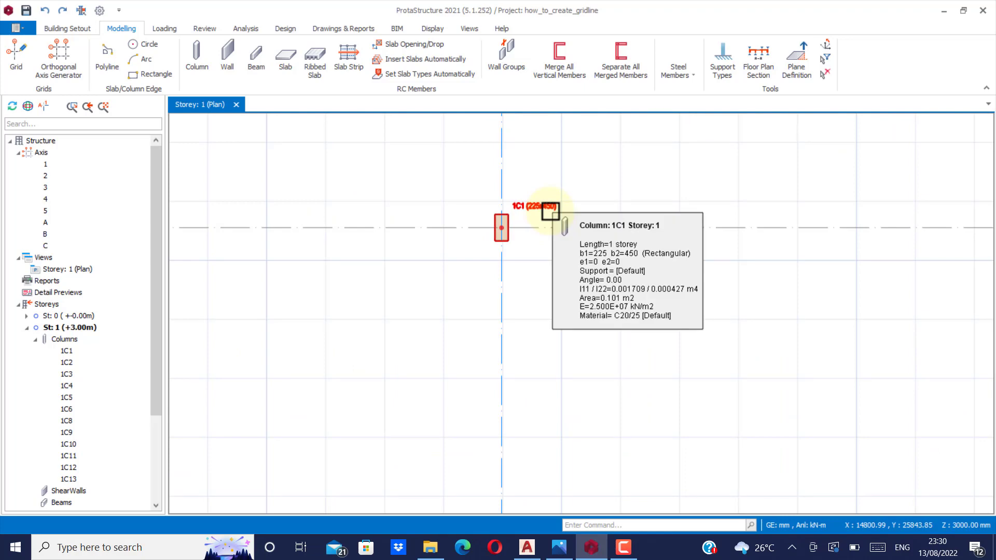
scroll(482, 223, "down", 5)
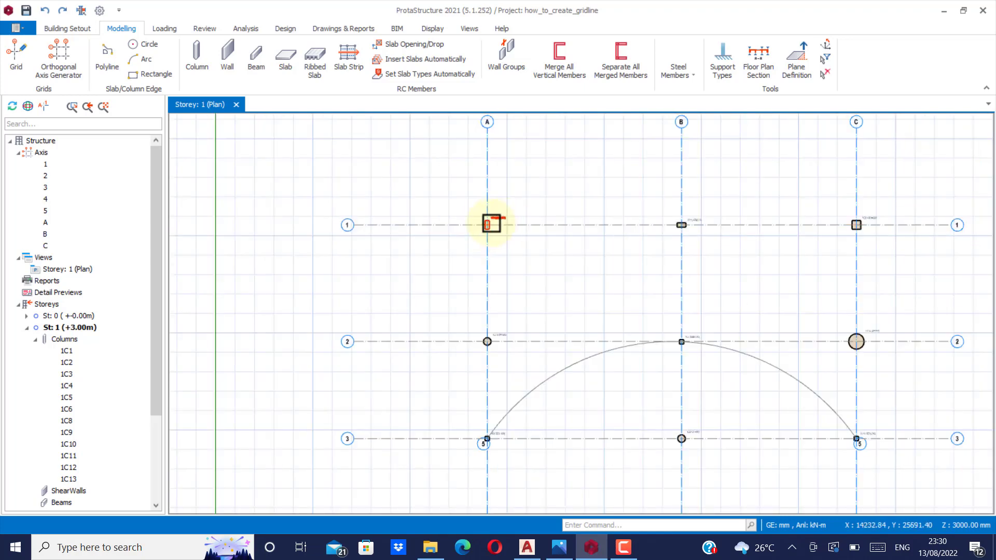
scroll(490, 224, "up", 5)
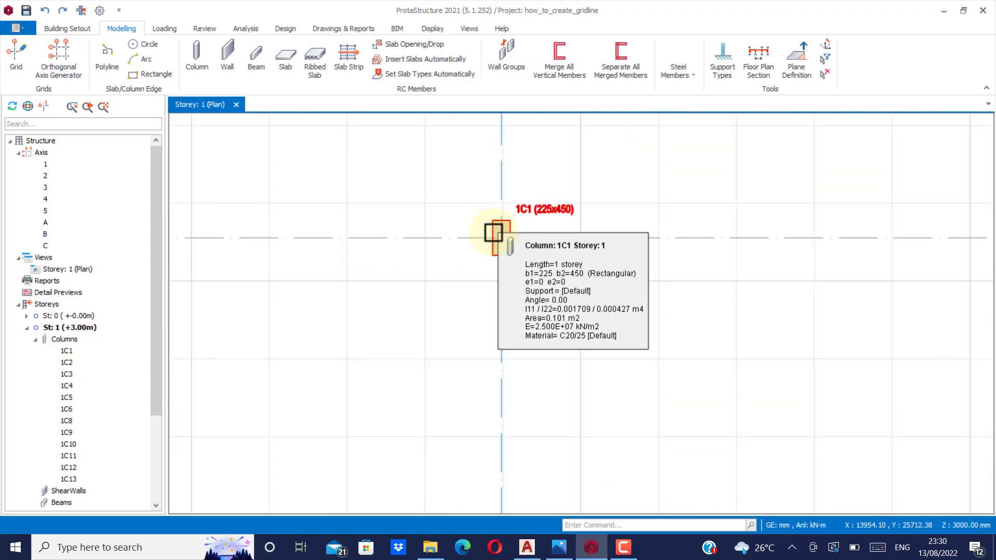
Step: Try offsetting the column at axes 1 and A with the top-middle anchor and e2 of -225 mm, and undo the change
left_click(493, 231)
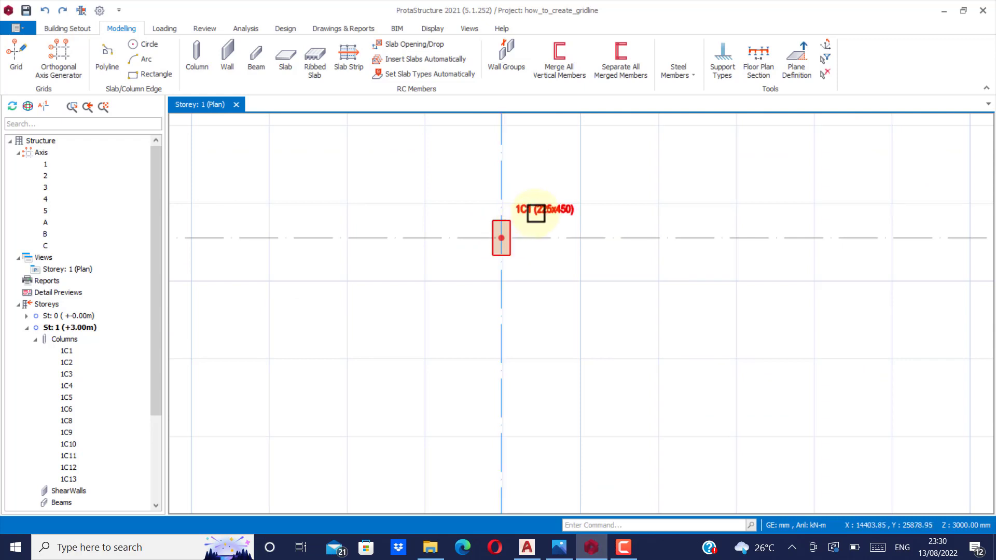
double_click(536, 213)
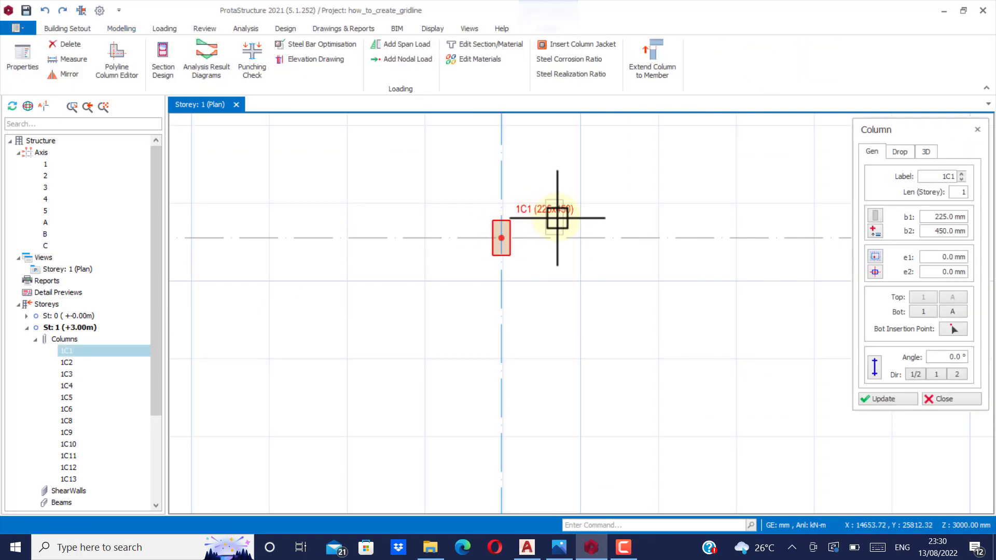
left_click(873, 273)
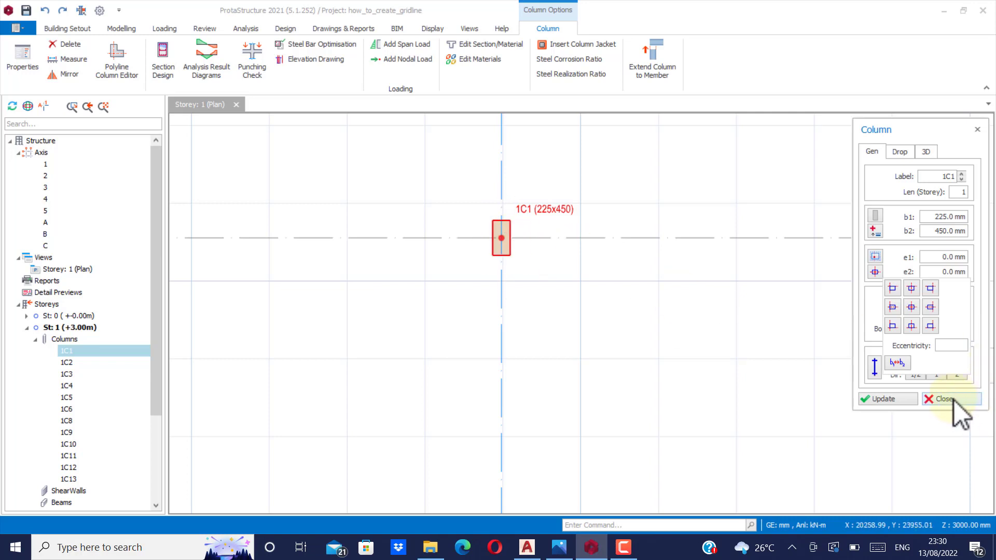
left_click(913, 288)
left_click(898, 399)
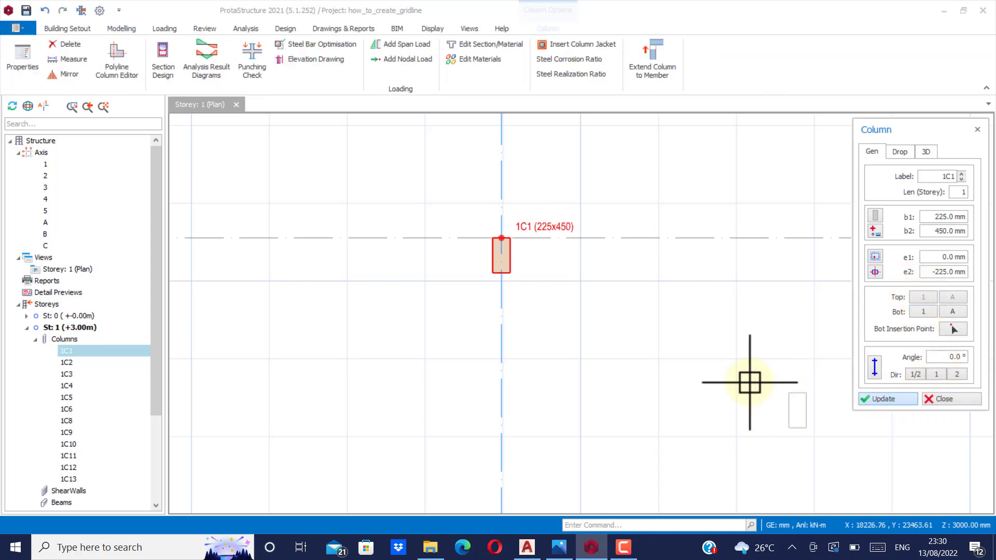
scroll(521, 244, "up", 3)
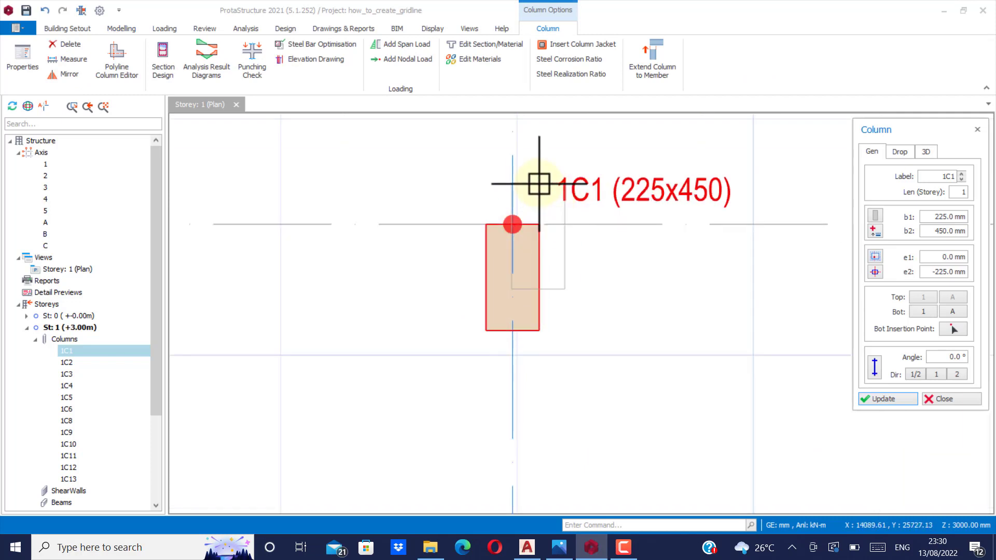
left_click(45, 10)
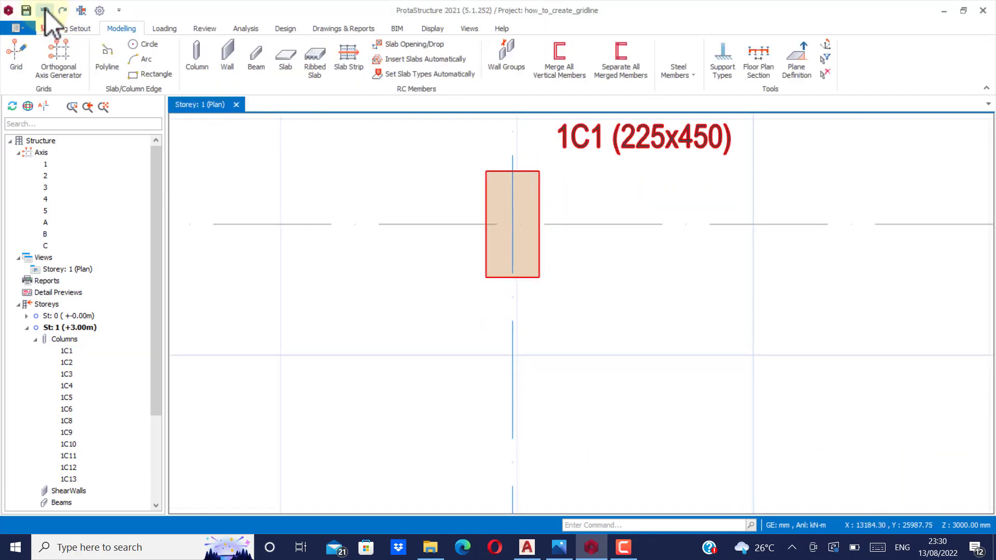
Step: Align the top-edge midpoint of the 225x450 column with the intersection of axes 1 and A, giving e2 of -225 mm
scroll(501, 238, "down", 5)
scroll(501, 239, "up", 5)
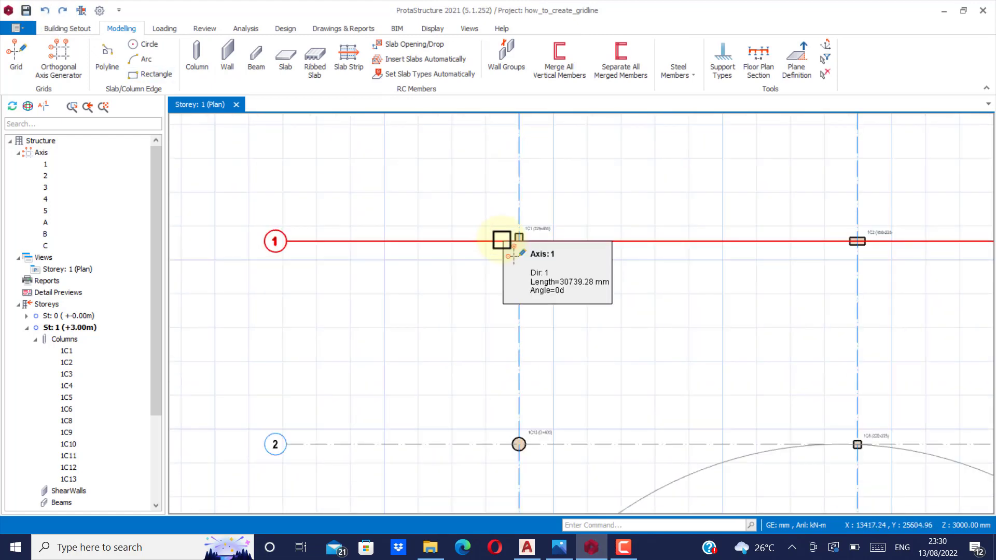
scroll(539, 237, "up", 2)
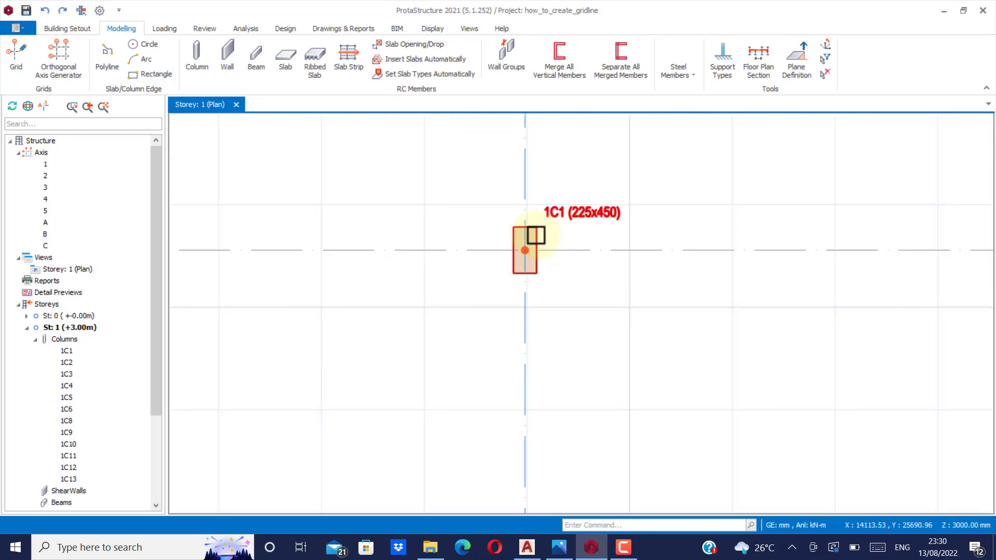
double_click(536, 232)
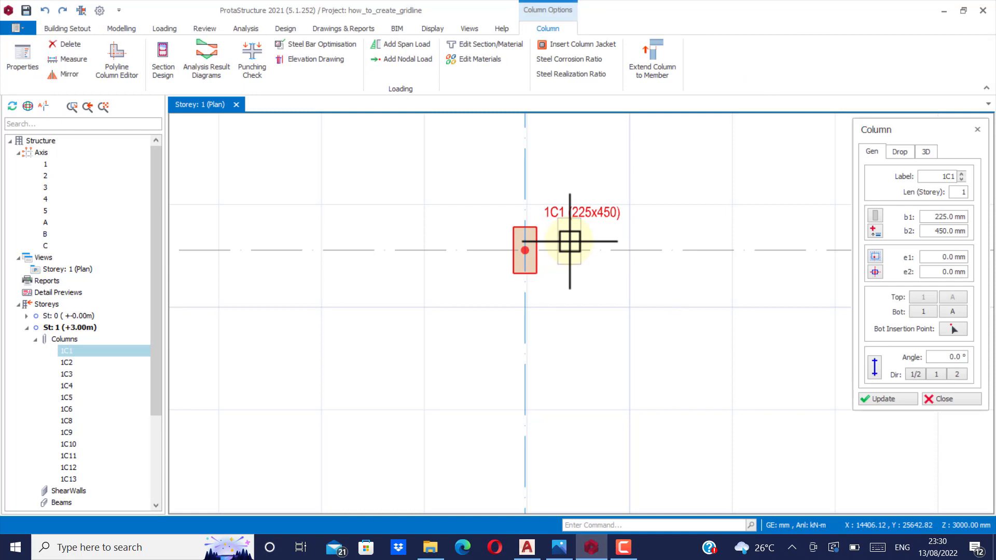
left_click(875, 274)
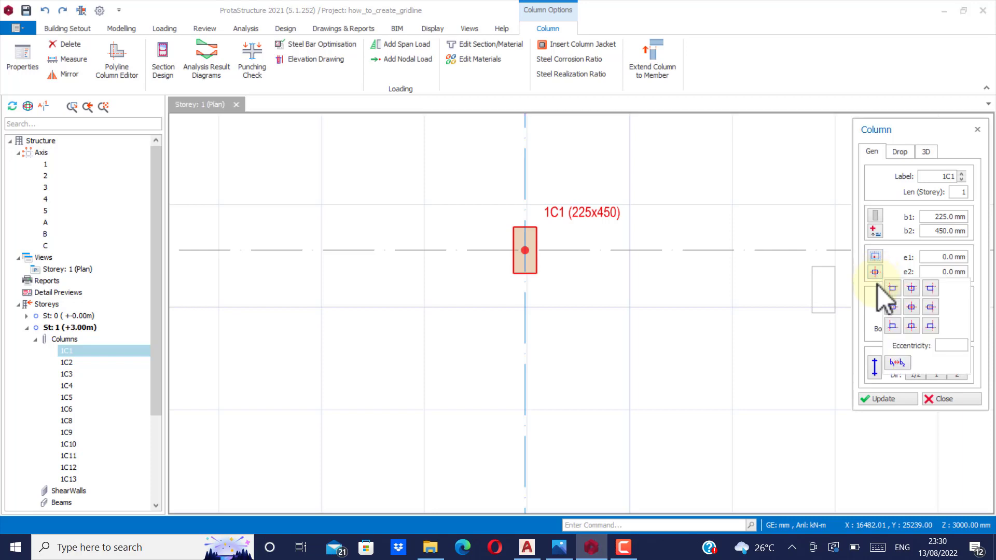
left_click(911, 288)
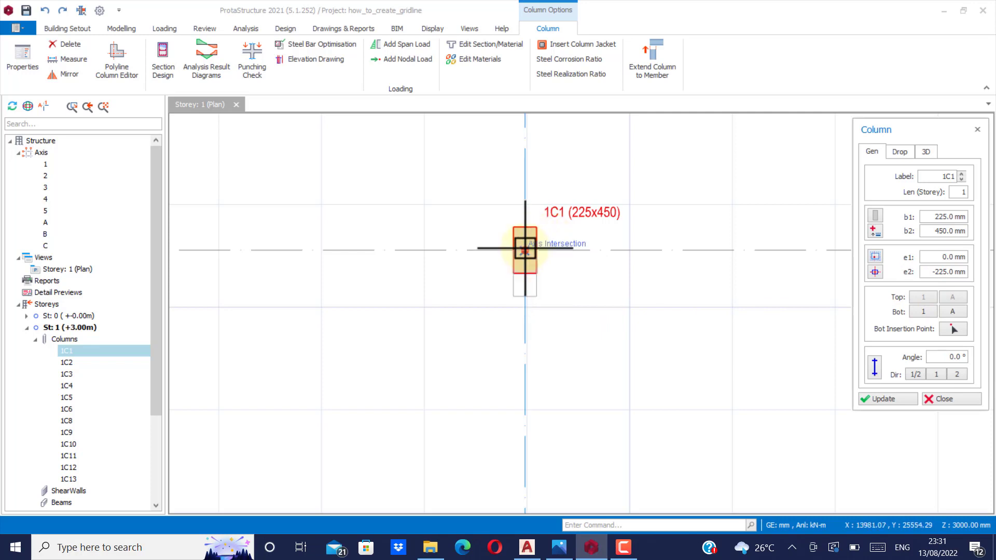
left_click(883, 399)
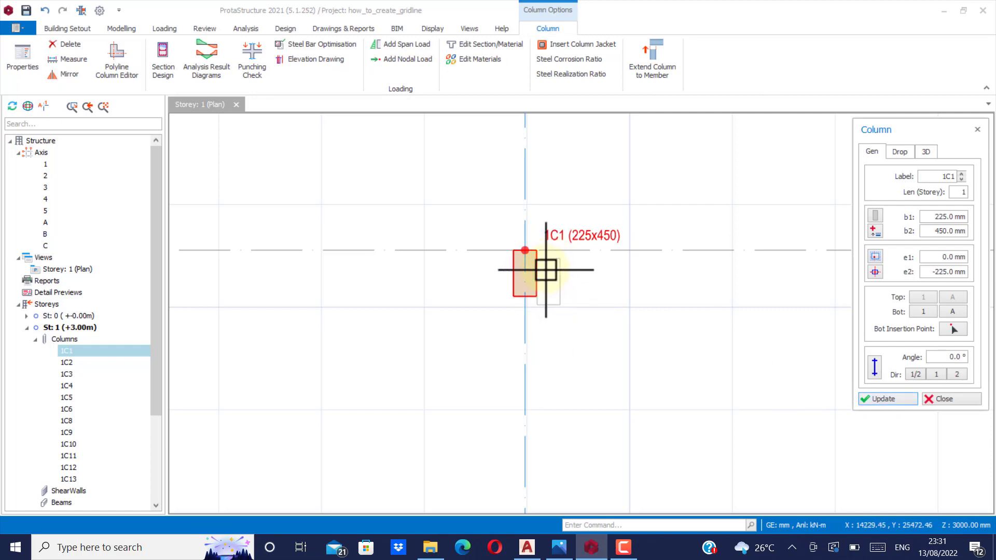
scroll(525, 280, "down", 2)
scroll(525, 280, "down", 3)
scroll(567, 282, "up", 2)
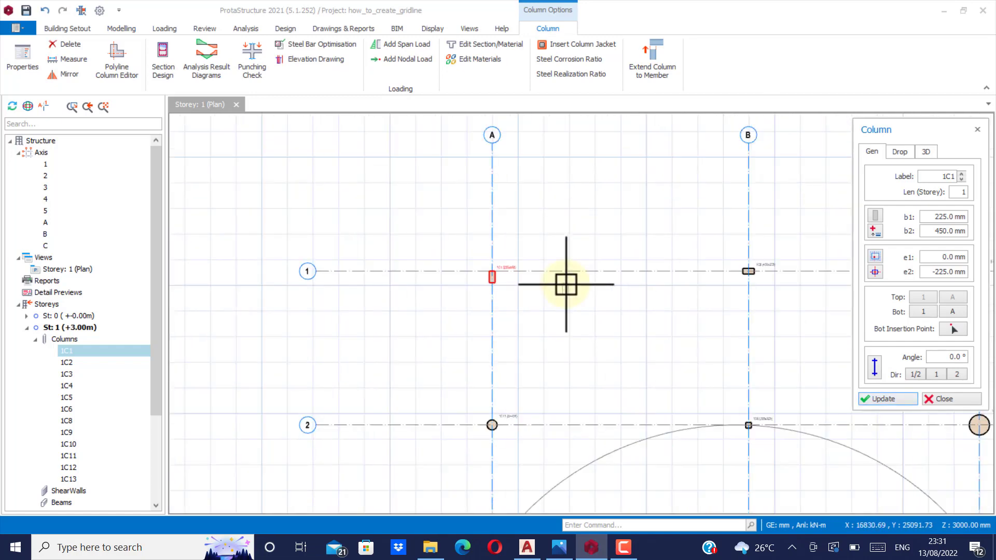
left_click(944, 399)
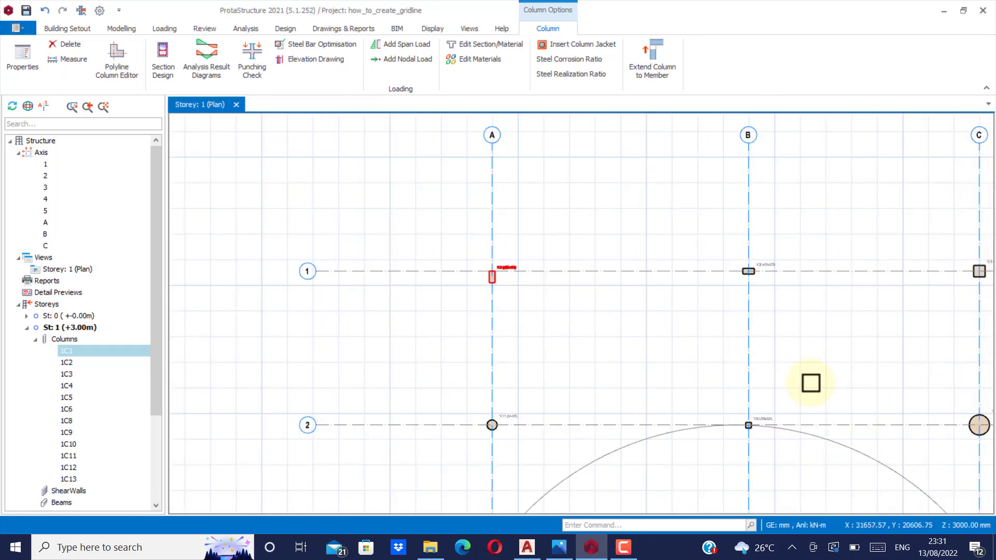
Step: Delete the 225x450 column at axes 1 and A
scroll(476, 280, "up", 3)
right_click(531, 250)
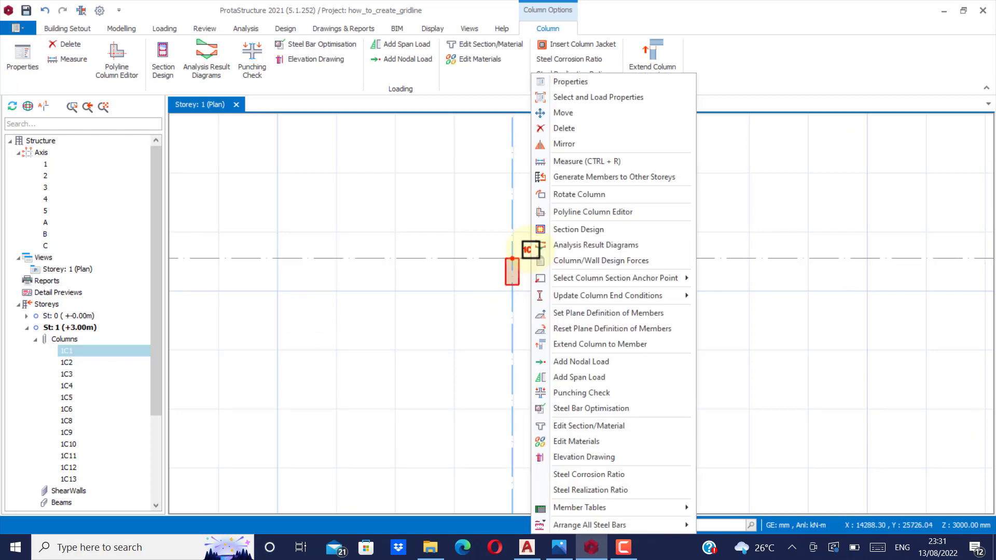
left_click(567, 130)
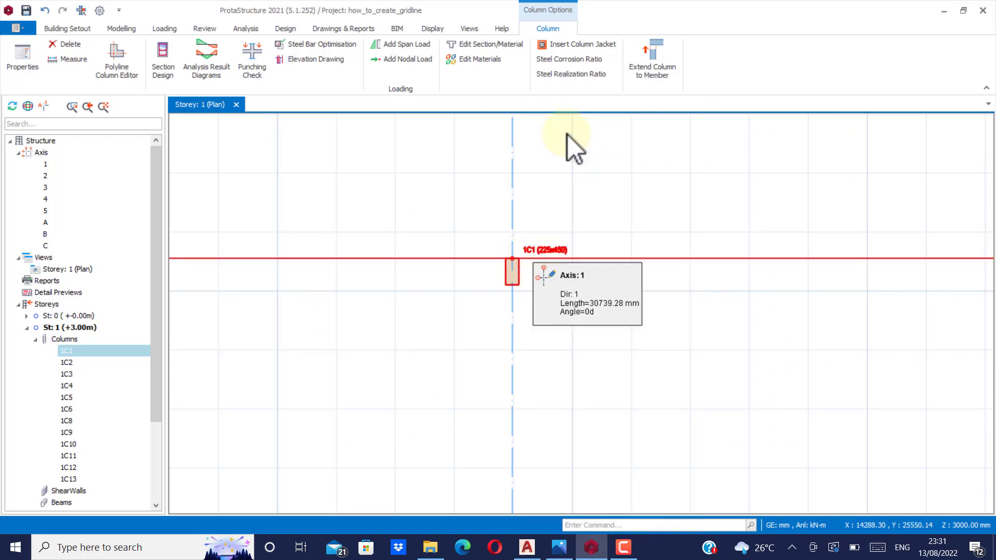
Step: Place a 225x450 mm rectangular column at axes 1 and A using the top-middle anchor, with e2 of -200 mm
scroll(520, 211, "down", 3)
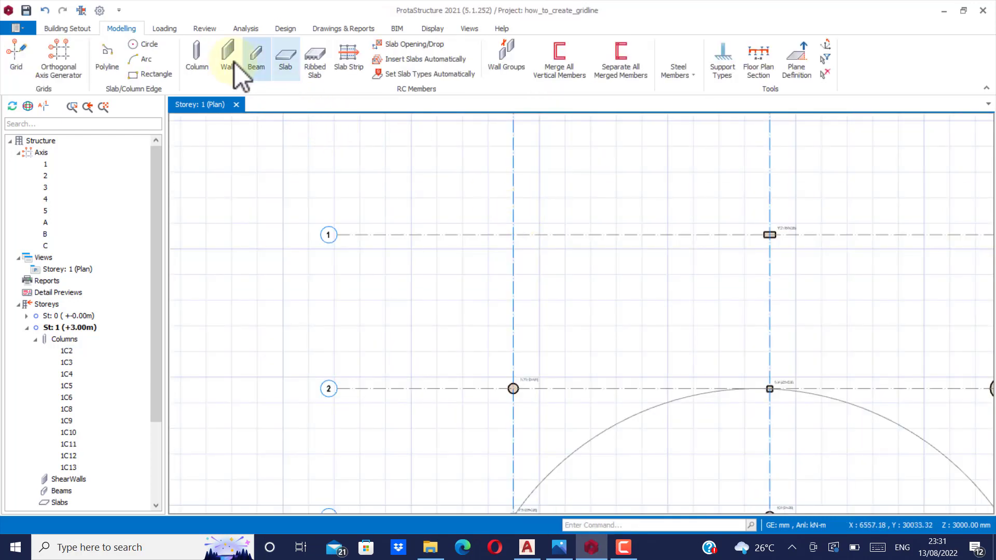
left_click(200, 61)
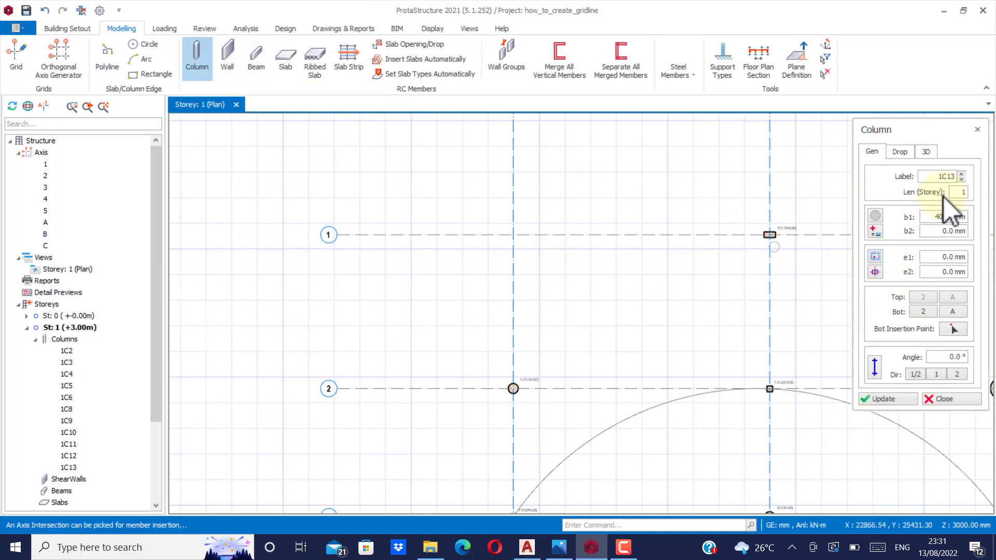
left_click(945, 231)
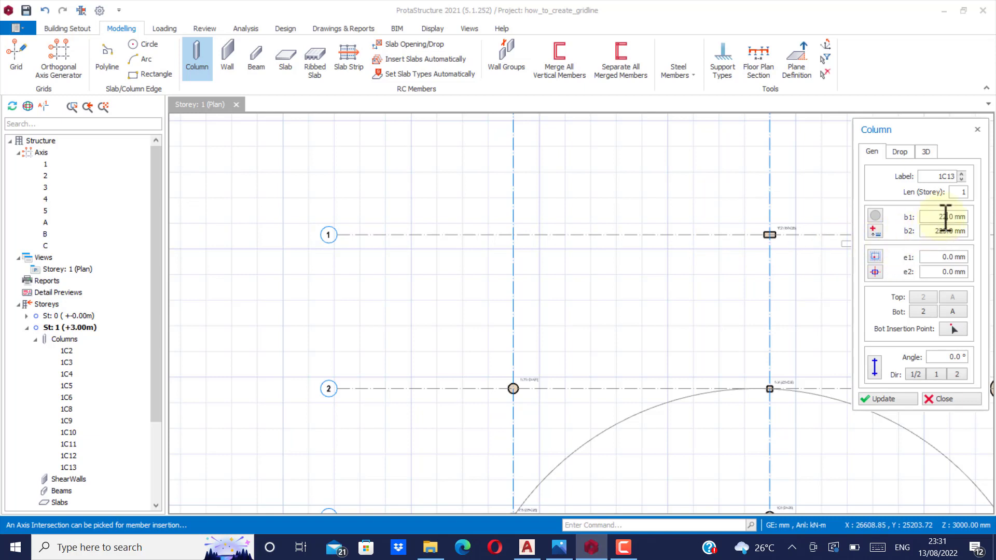
left_click(946, 217)
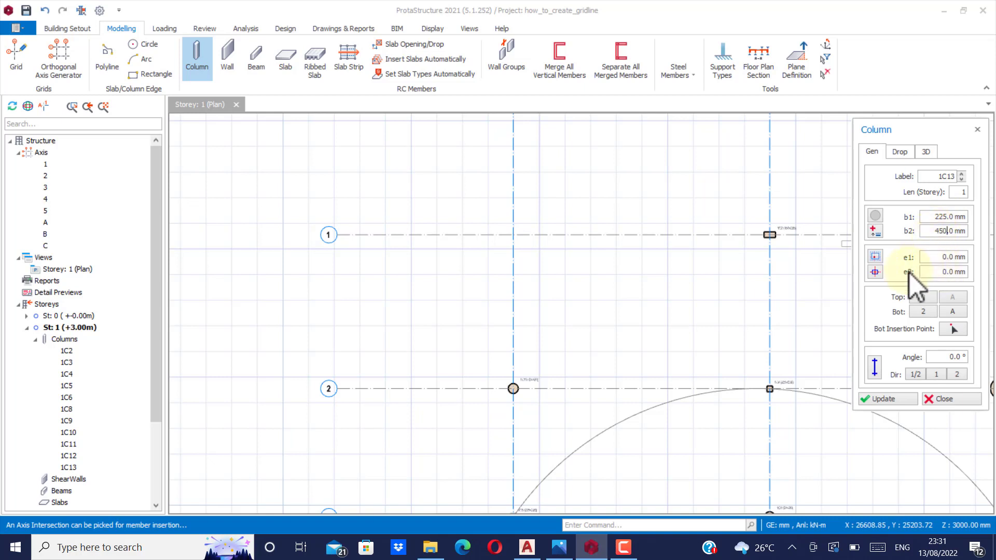
left_click(875, 273)
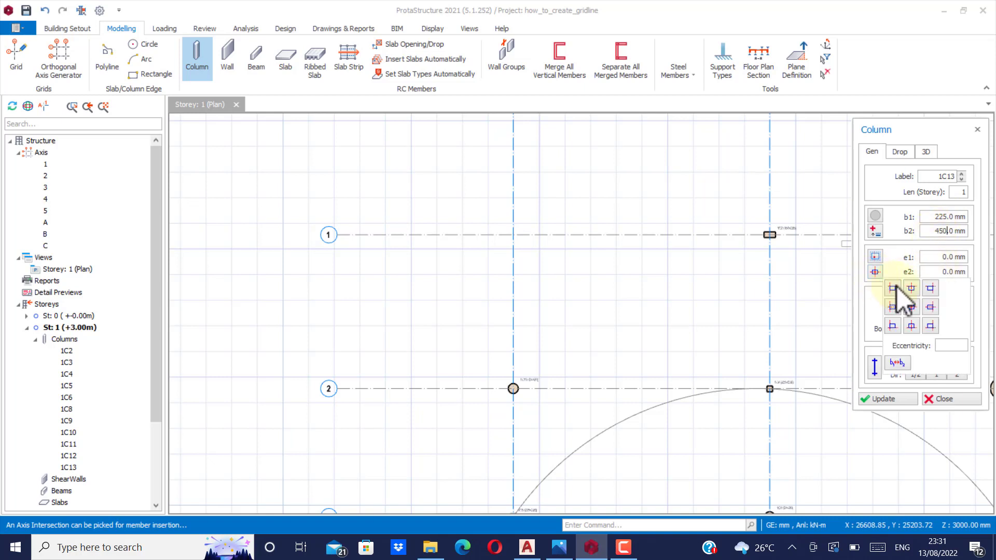
left_click(911, 287)
scroll(511, 229, "up", 3)
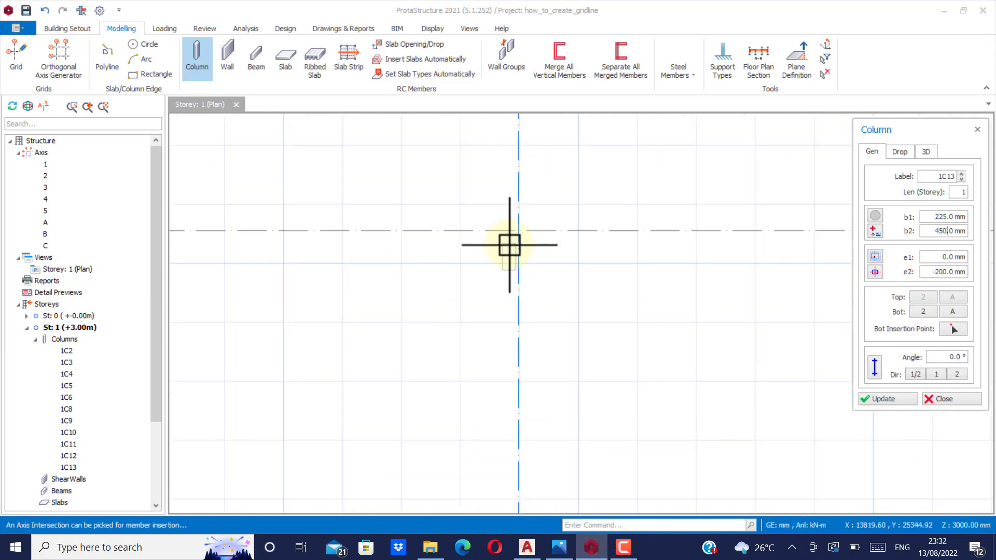
left_click(519, 232)
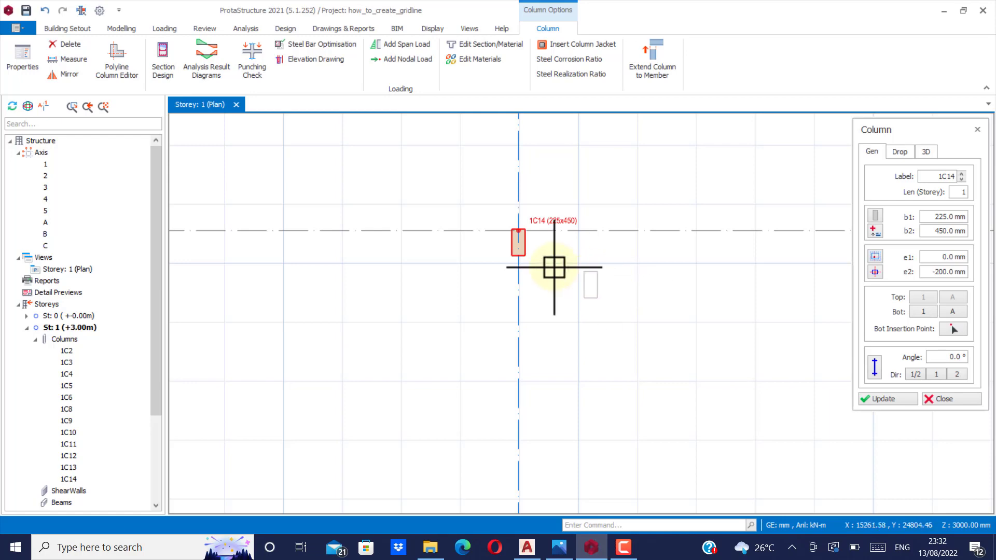
Step: Examine the column at axes 1 and A and the column layout across the Storey 1 grid, ending column placement
scroll(478, 231, "down", 3)
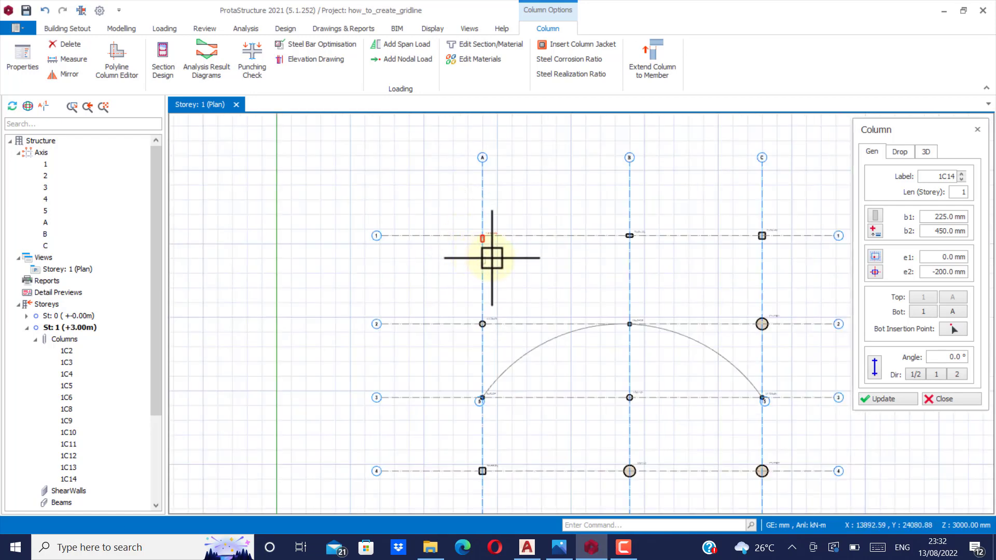
scroll(492, 256, "up", 2)
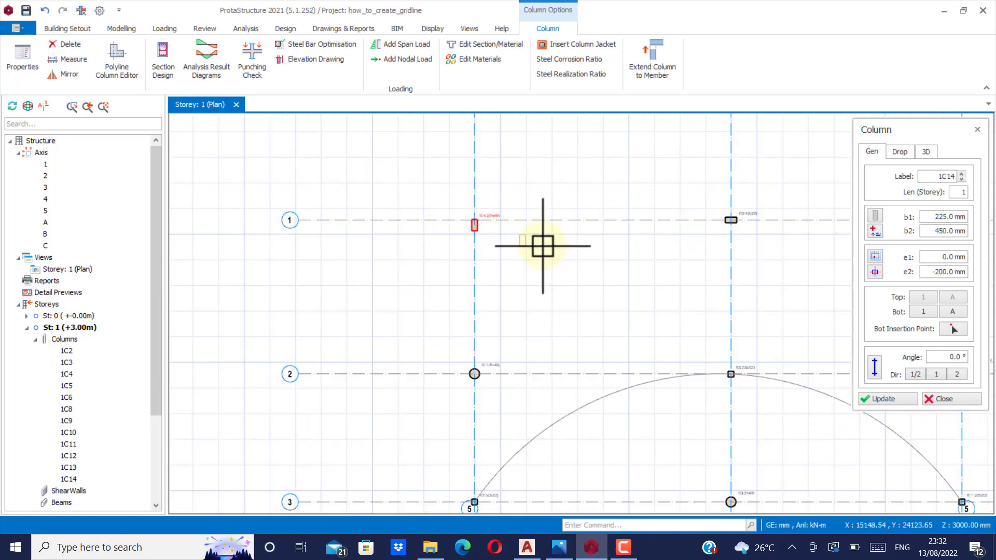
scroll(445, 254, "down", 1)
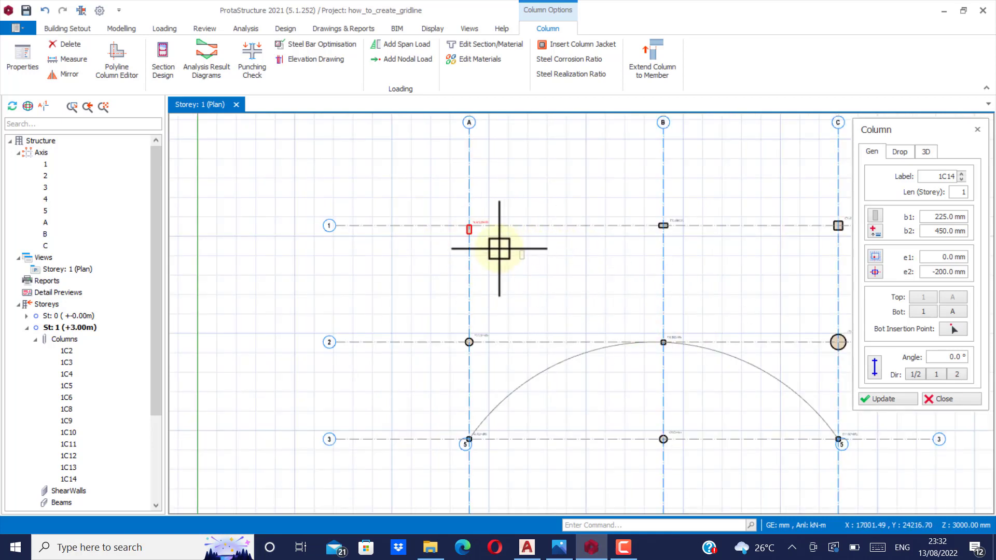
scroll(548, 209, "down", 3)
scroll(514, 345, "up", 3)
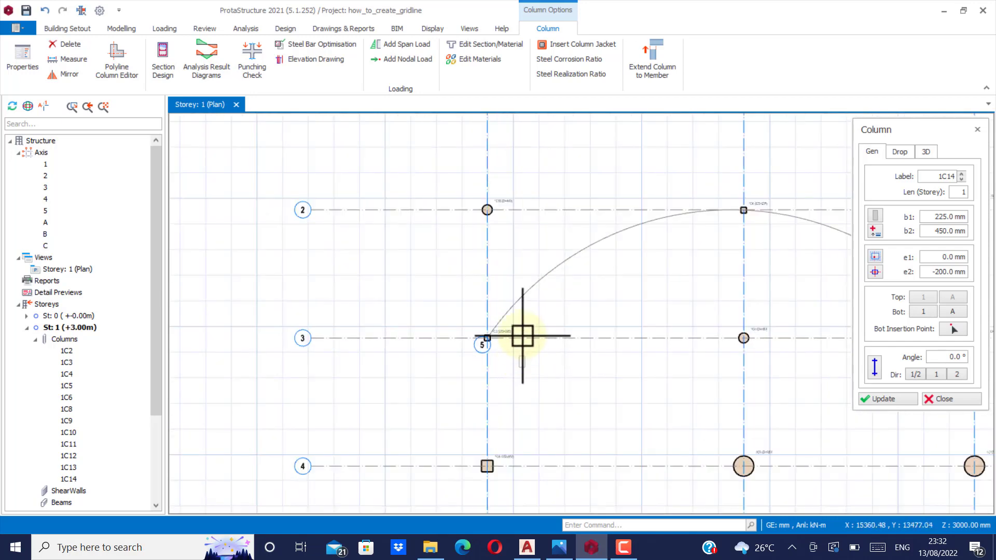
scroll(525, 313, "up", 3)
scroll(491, 273, "down", 3)
scroll(540, 271, "down", 2)
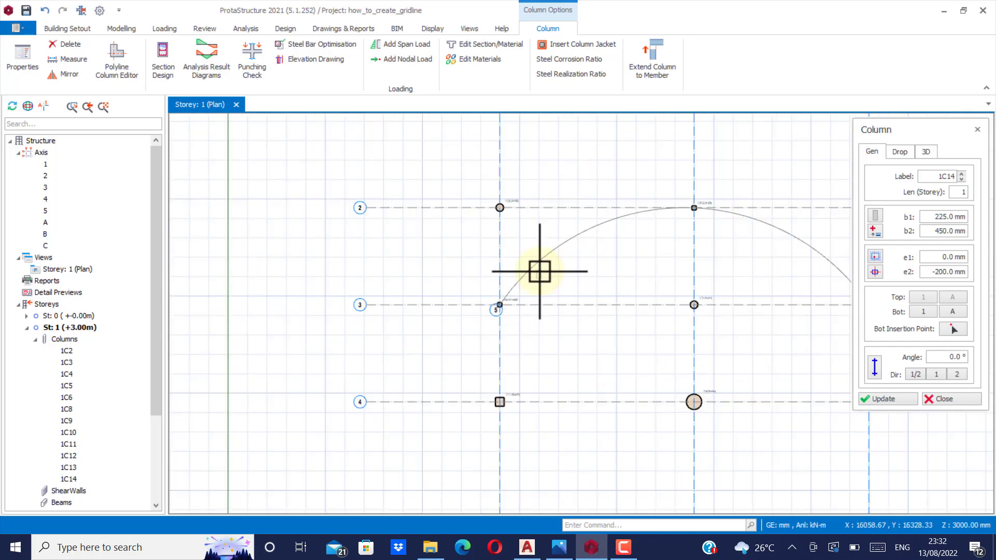
scroll(663, 222, "down", 2)
scroll(606, 229, "up", 2)
scroll(605, 243, "down", 2)
scroll(723, 224, "up", 2)
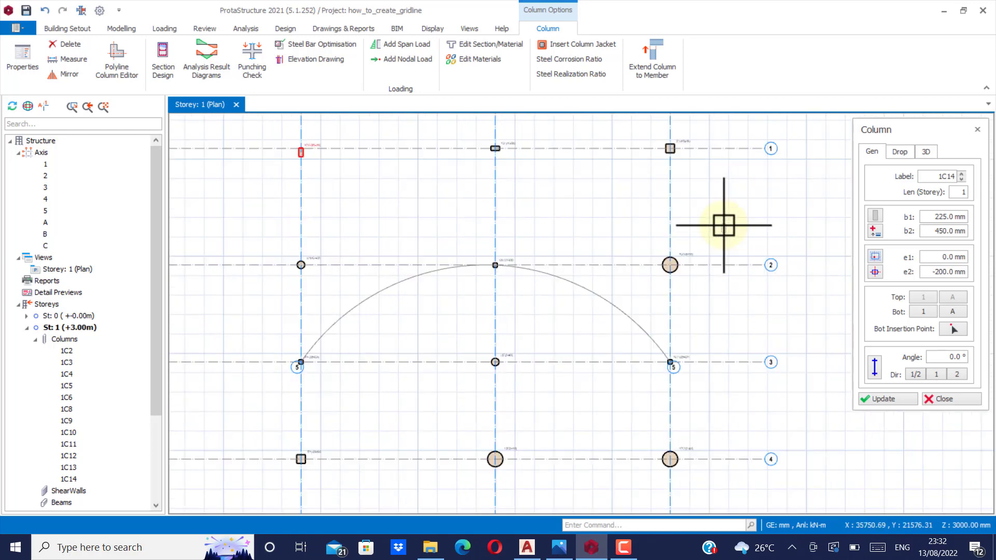
left_click(944, 400)
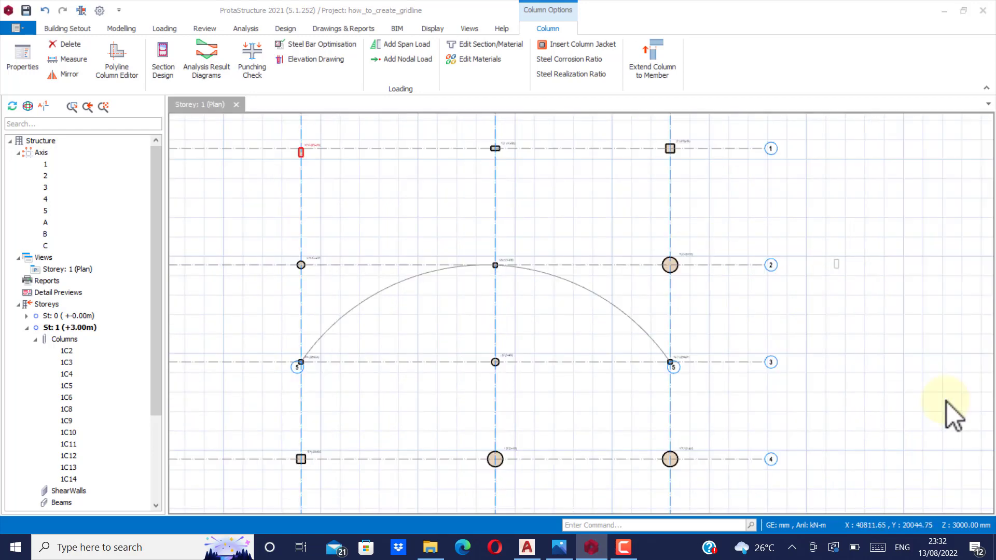
scroll(711, 269, "down", 2)
key("Escape")
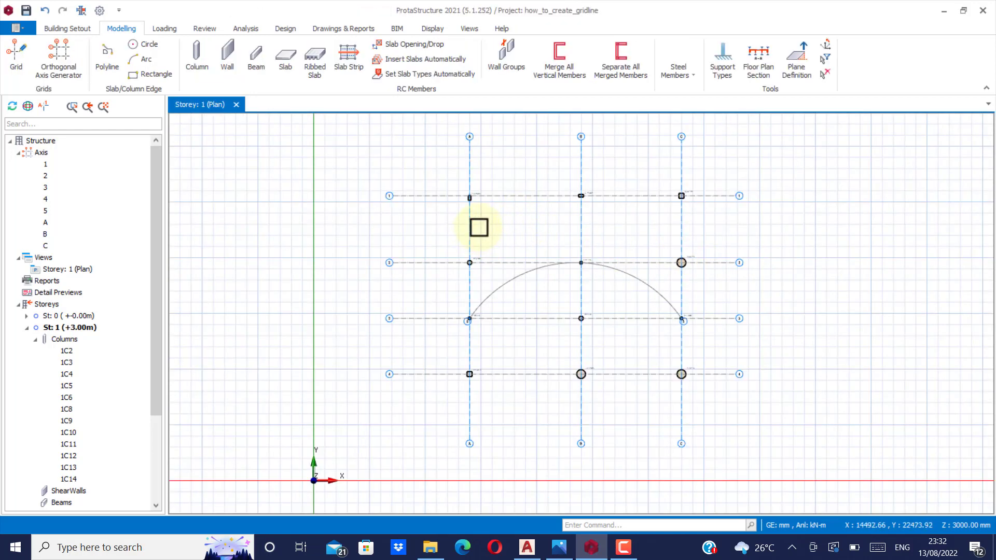
scroll(551, 273, "up", 3)
scroll(509, 251, "down", 2)
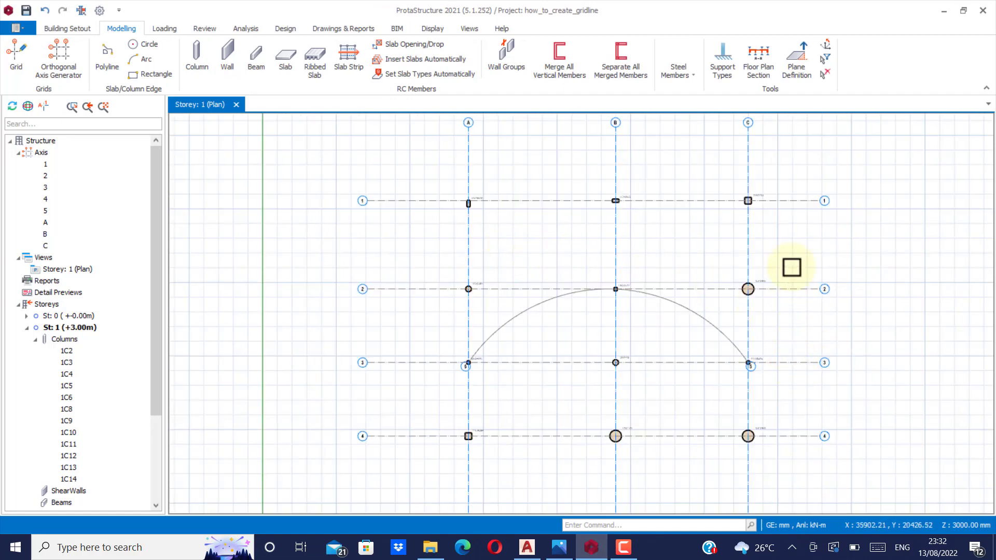
scroll(778, 197, "up", 2)
scroll(768, 196, "up", 1)
scroll(695, 193, "down", 3)
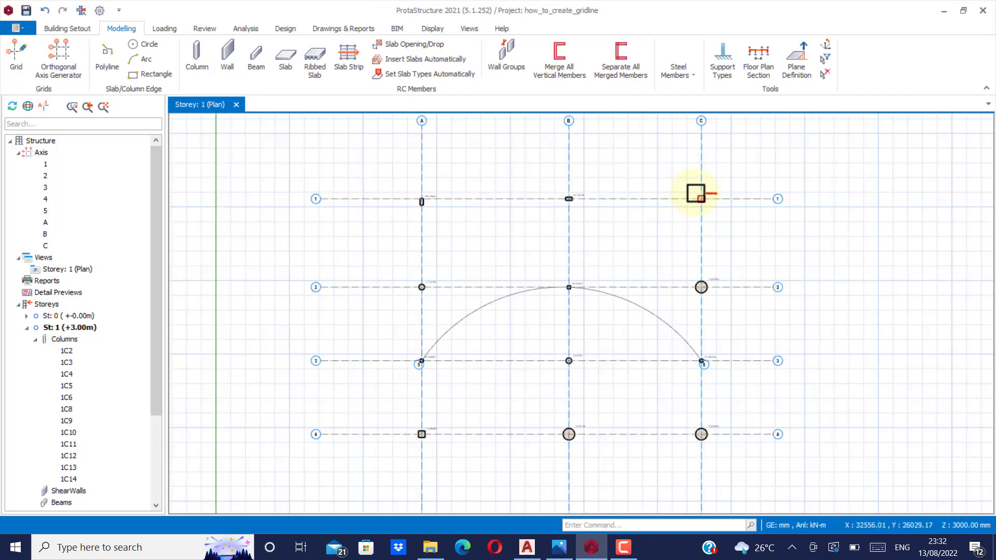
Step: Change the 450x450 column at axes 4 and A to the 500x500 L-shaped concrete section
scroll(410, 438, "up", 3)
scroll(445, 400, "up", 3)
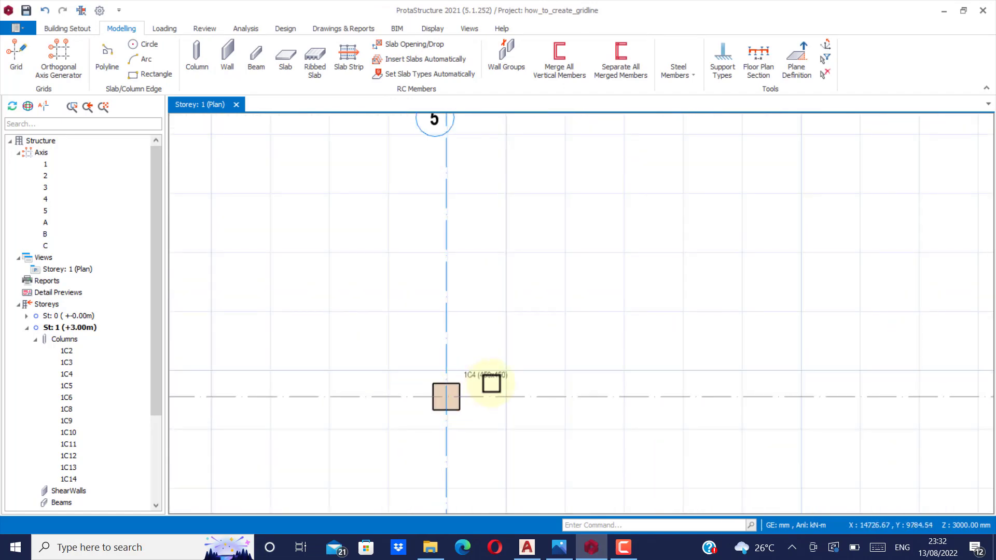
left_click(486, 375)
right_click(487, 378)
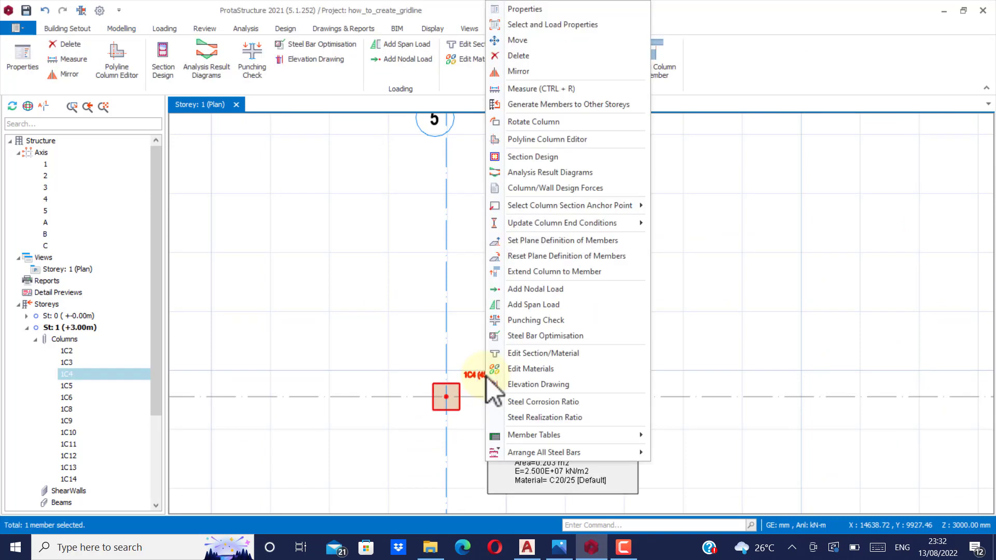
left_click(530, 26)
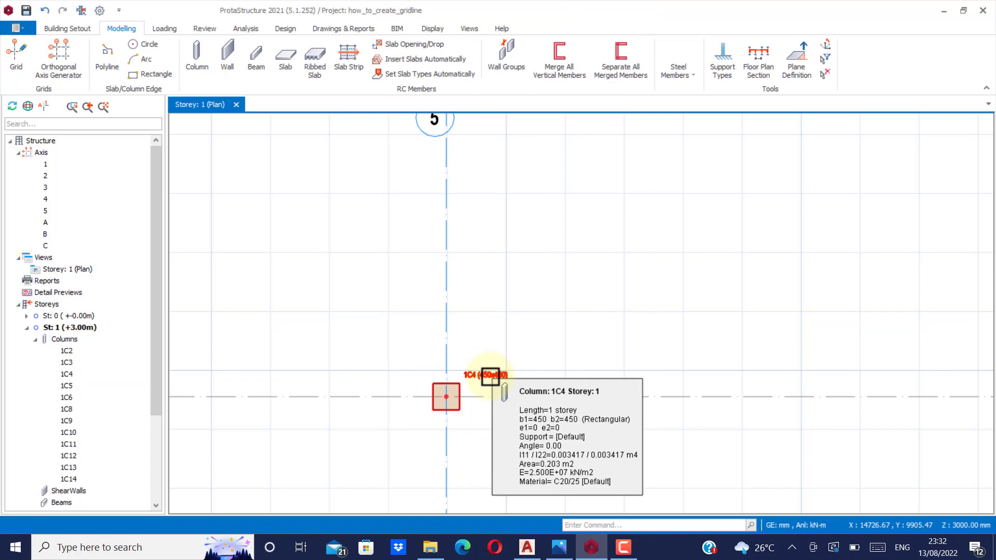
left_click(490, 376)
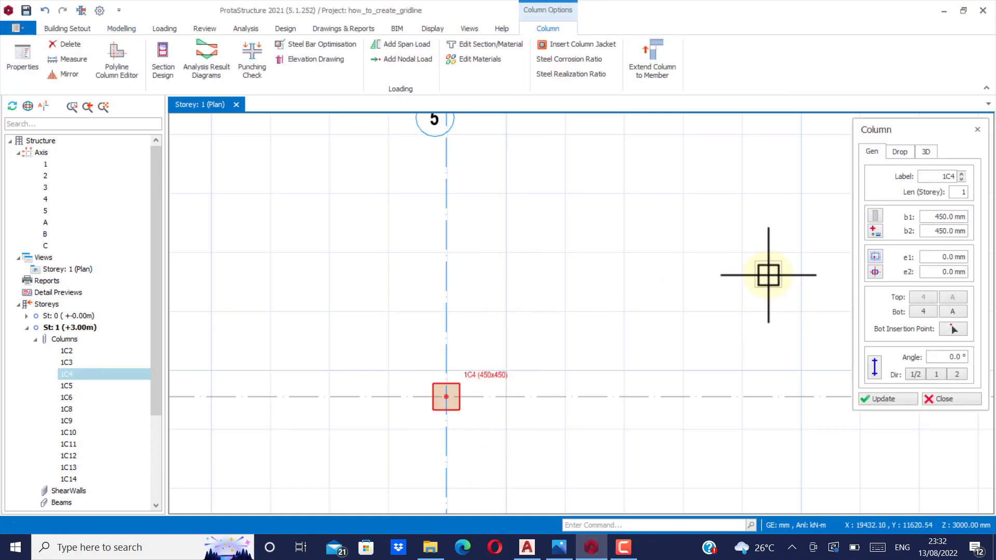
left_click(876, 217)
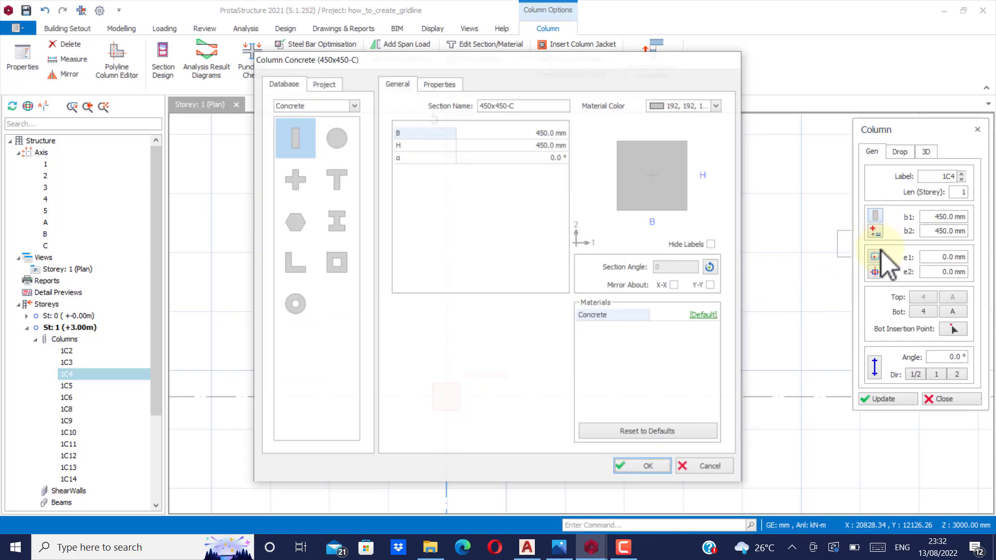
left_click(301, 273)
left_click(647, 467)
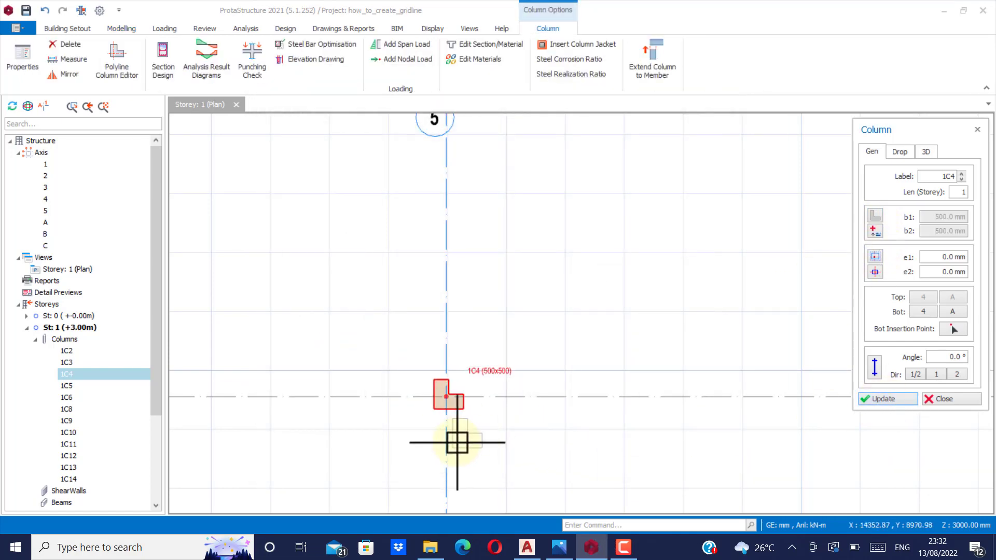
Step: Inspect the shape and position of the L-shaped column at axes 4 and A, and close the column properties
scroll(456, 436, "up", 2)
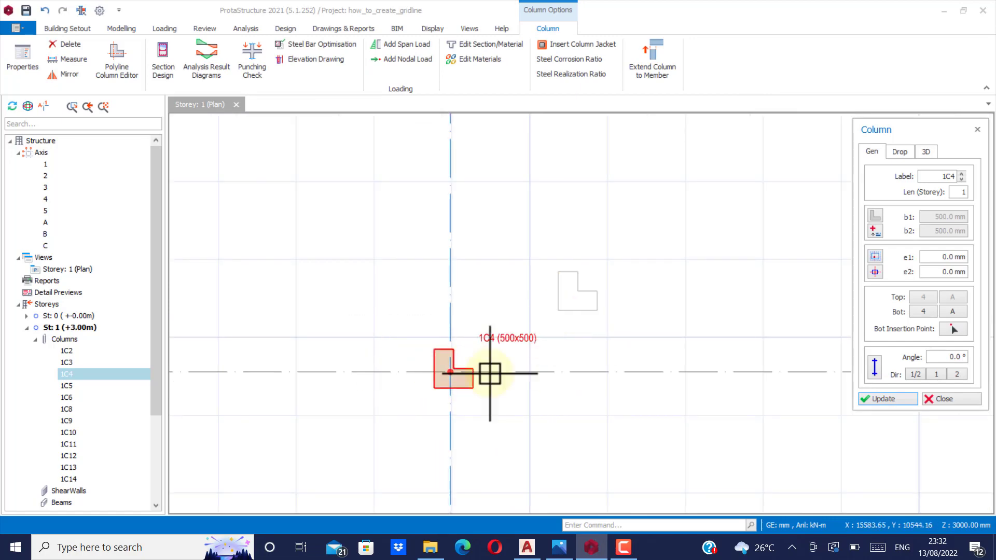
scroll(487, 372, "down", 3)
scroll(484, 412, "down", 2)
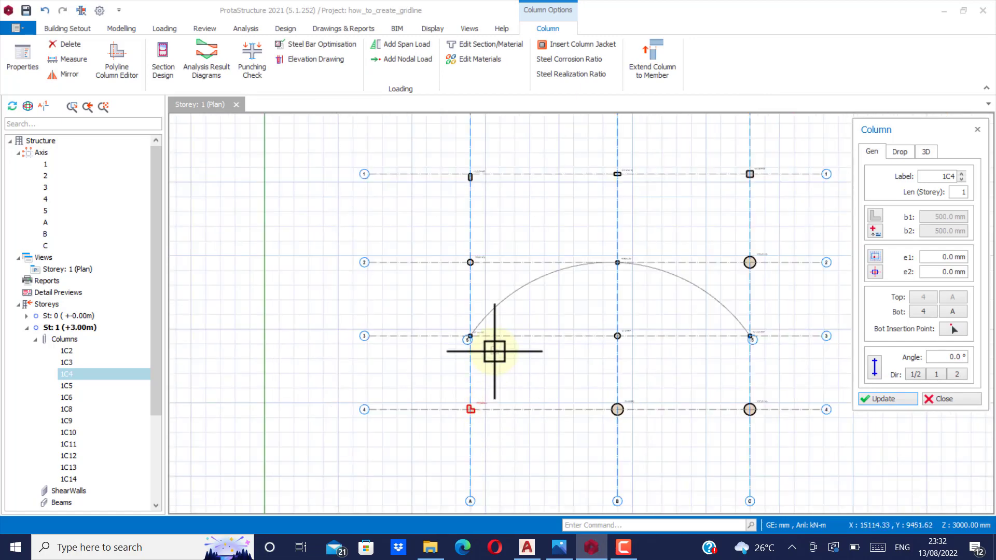
scroll(565, 296, "up", 1)
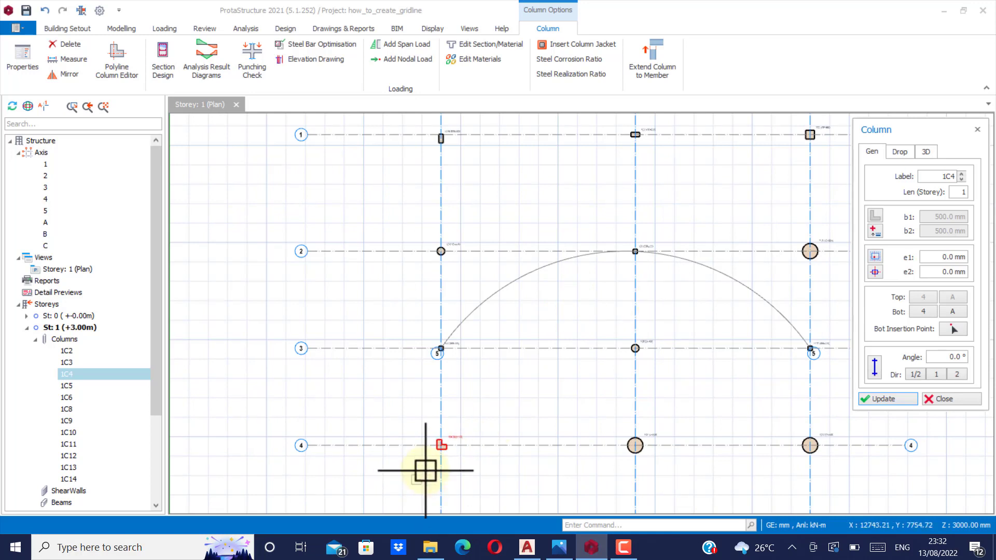
scroll(446, 435, "up", 3)
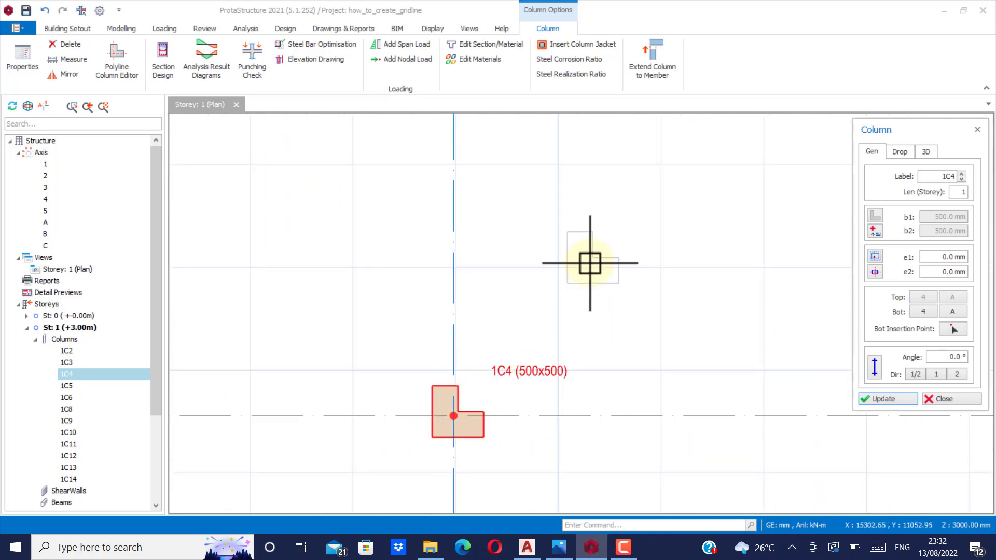
scroll(602, 351, "down", 2)
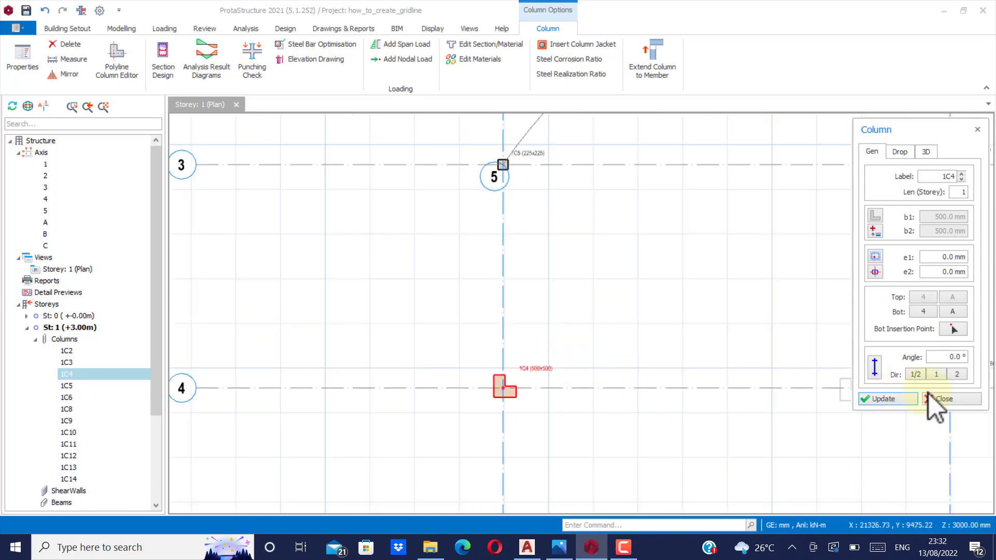
left_click(947, 401)
scroll(538, 358, "down", 3)
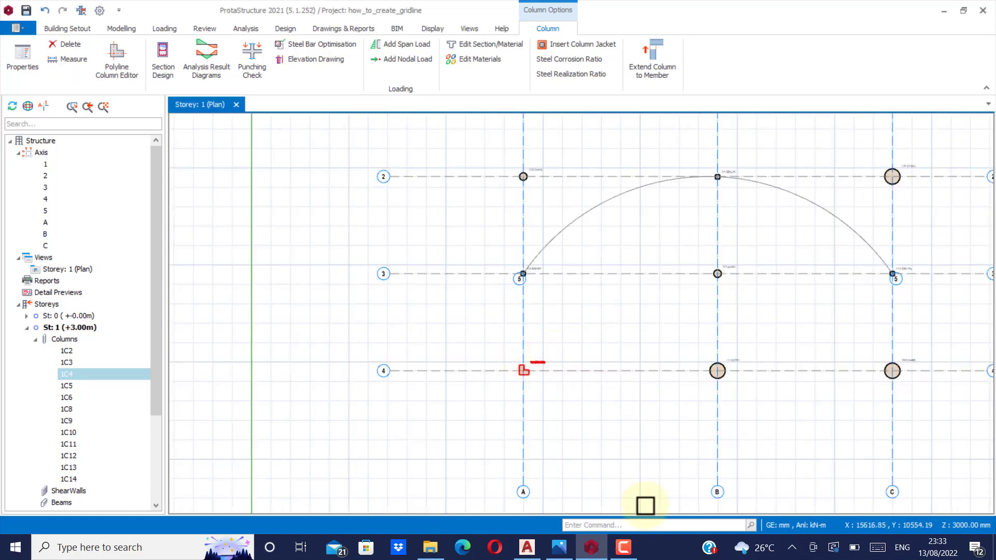
Step: Inspect the position and properties of the 450x225 column at axes 1 and B
scroll(566, 313, "down", 2)
scroll(704, 216, "up", 2)
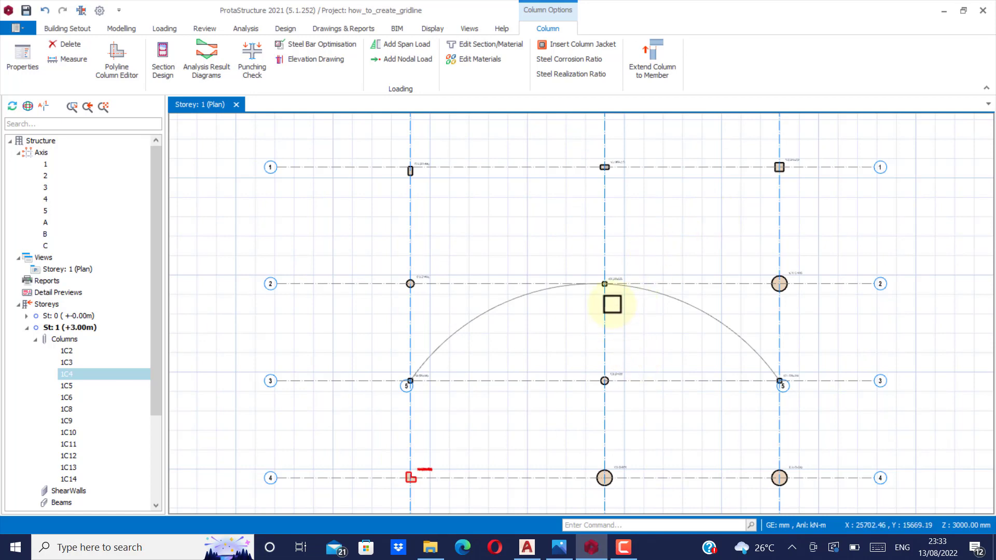
scroll(612, 303, "down", 1)
scroll(608, 222, "up", 5)
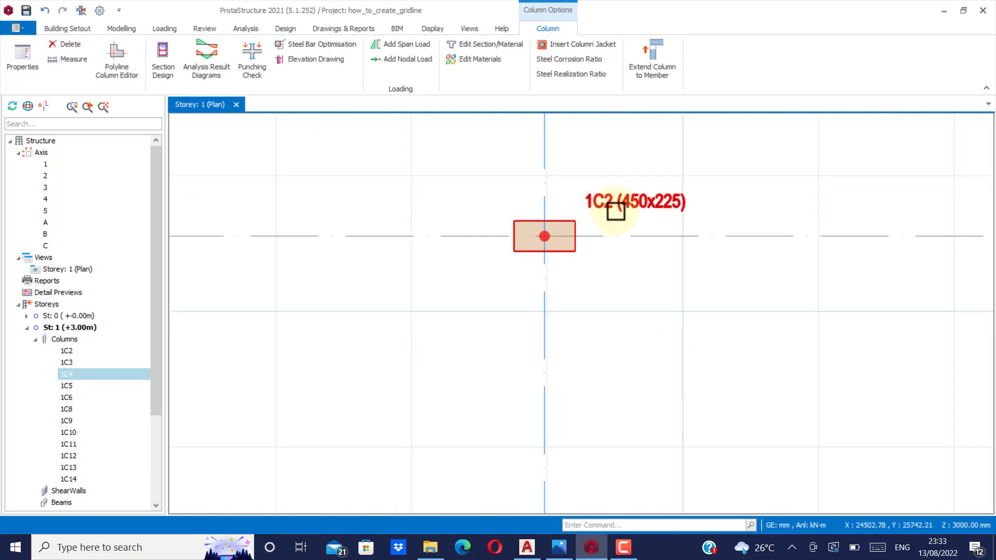
scroll(580, 220, "down", 1)
scroll(579, 219, "up", 1)
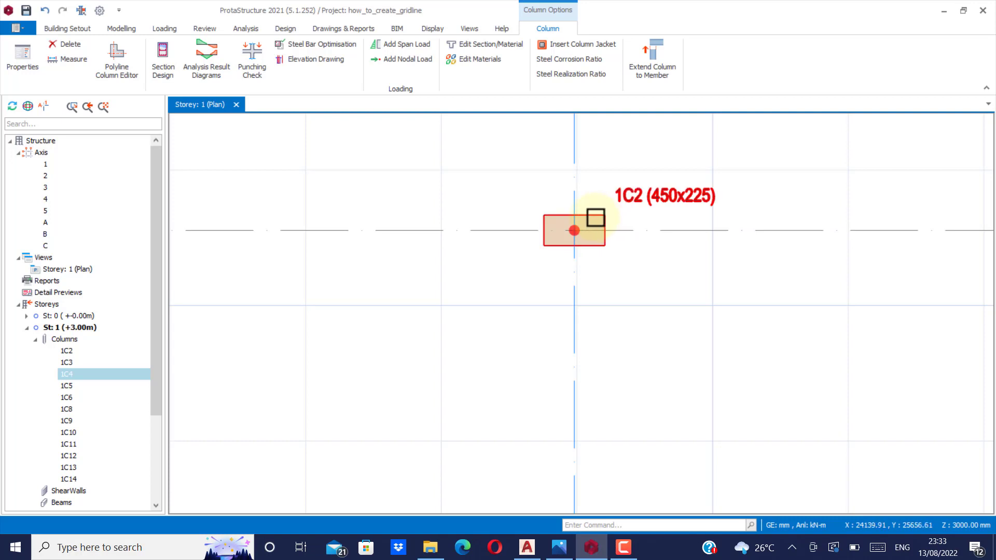
scroll(533, 211, "down", 3)
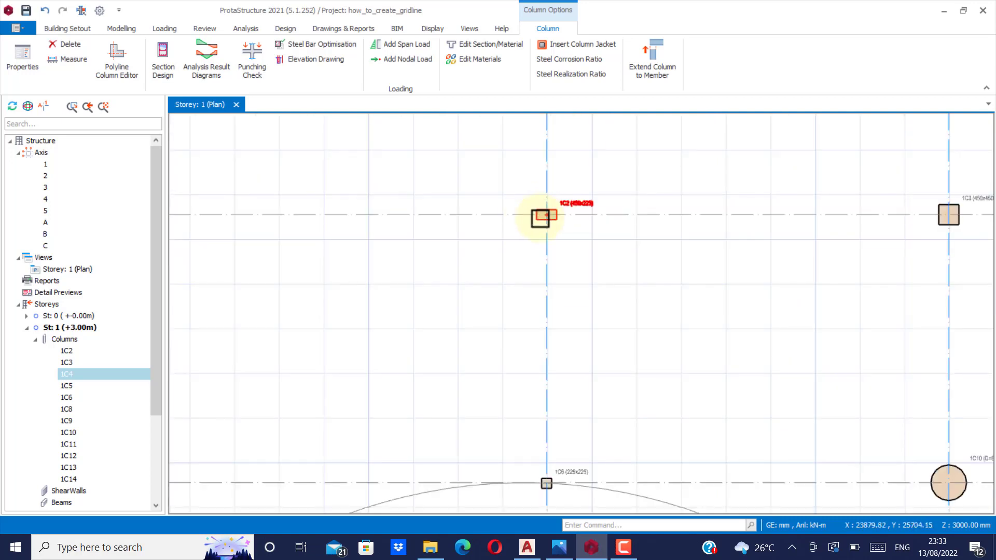
mouse_move(537, 215)
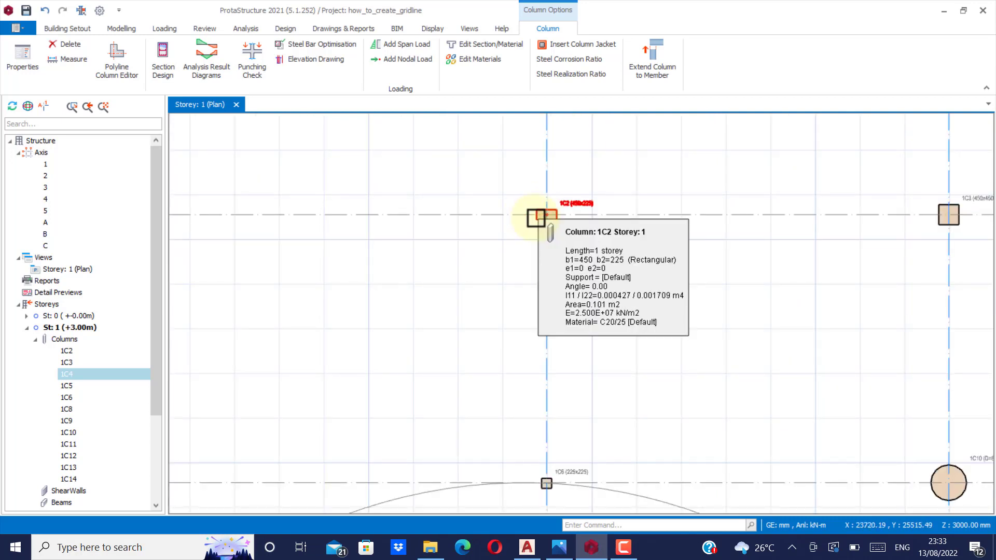
scroll(539, 215, "up", 2)
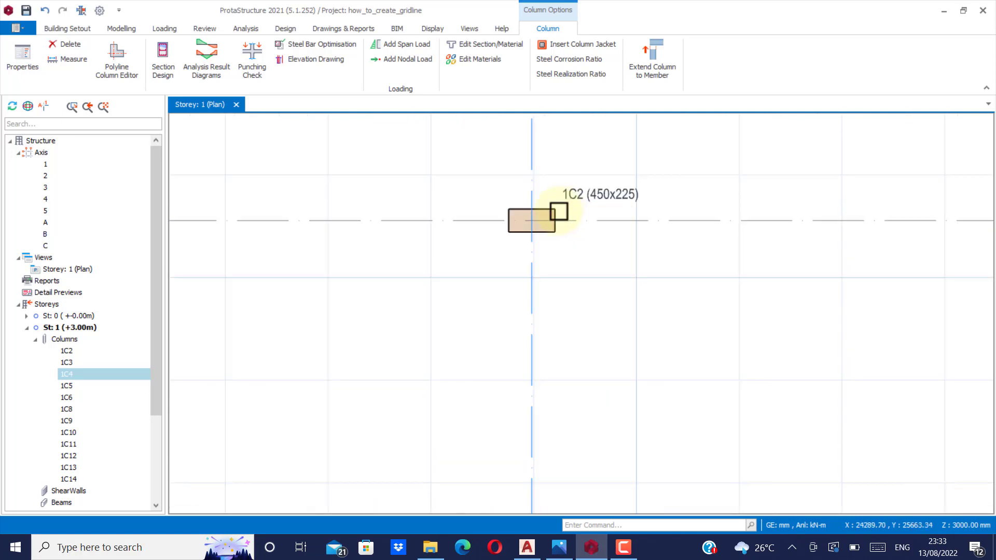
Step: Examine the eccentricity alignment options of the 450x225 column at axes 1 and B, and close the column properties
left_click(549, 210)
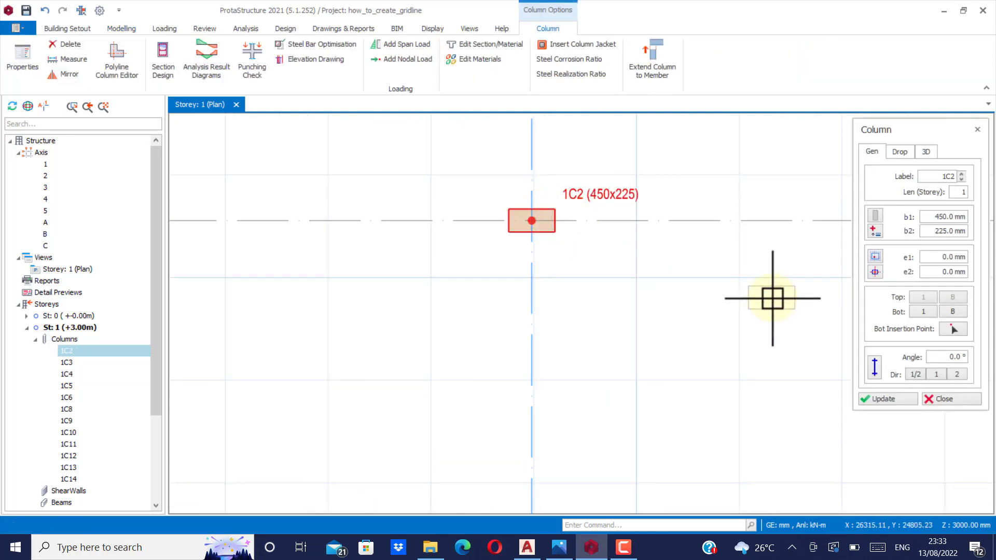
left_click(875, 273)
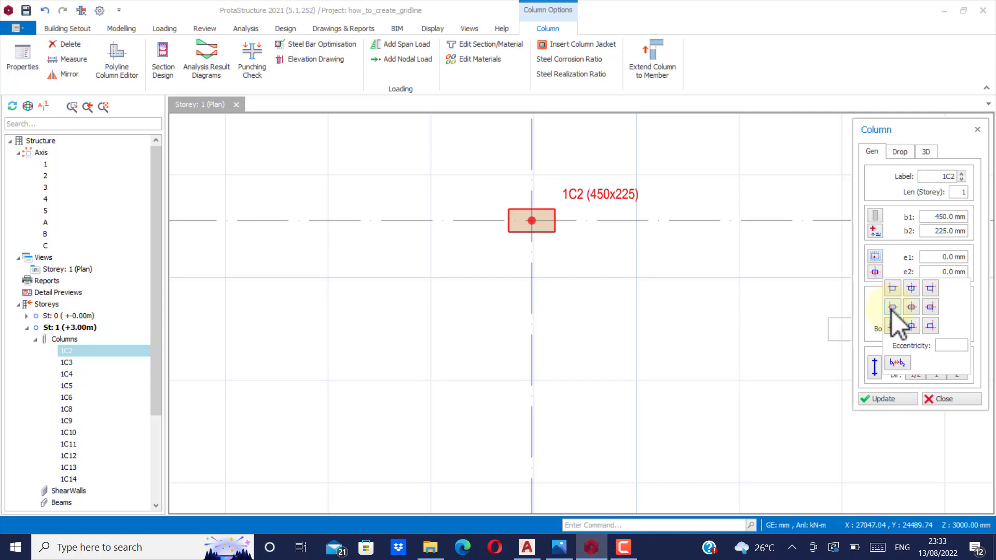
left_click(942, 400)
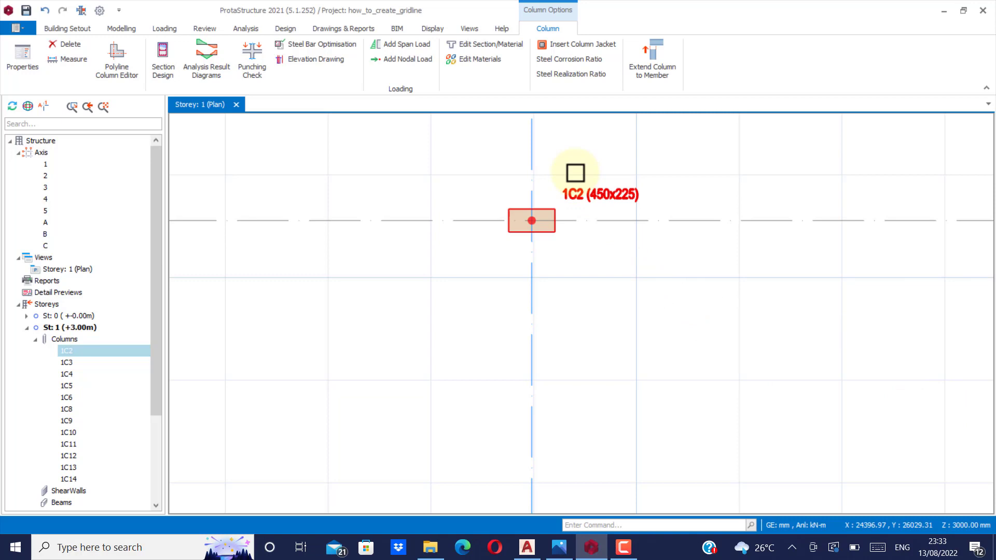
Step: Nudge the 450x225 column at axes 1 and B along axis 1 toward axis C until its edge meets axis B
key("ctrl+Right")
key("ctrl+Right")
key("ctrl+Right")
key("ctrl+Right")
key("ctrl+Right")
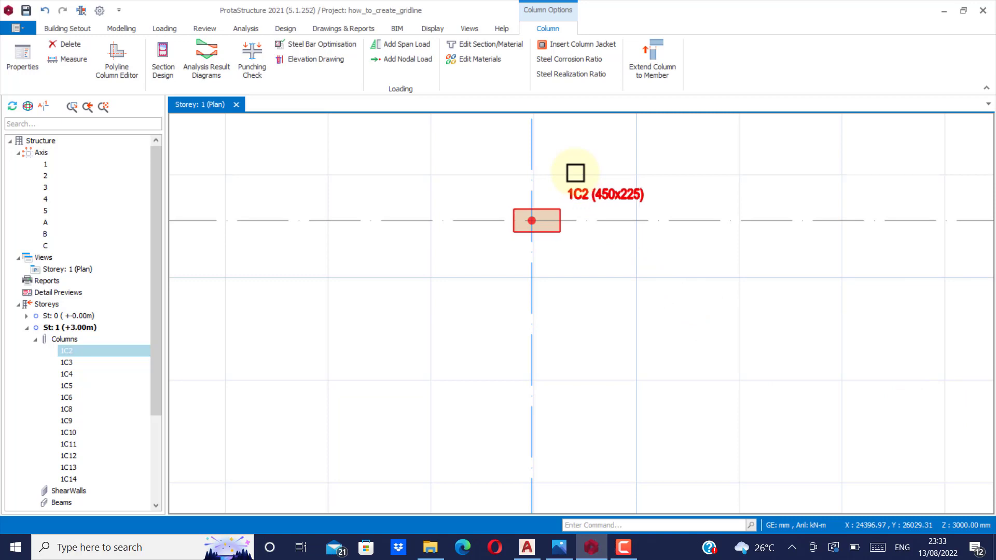
key("ctrl+Right")
key("ctrl+Right")
key("ctrl+Right")
key("ctrl+Right")
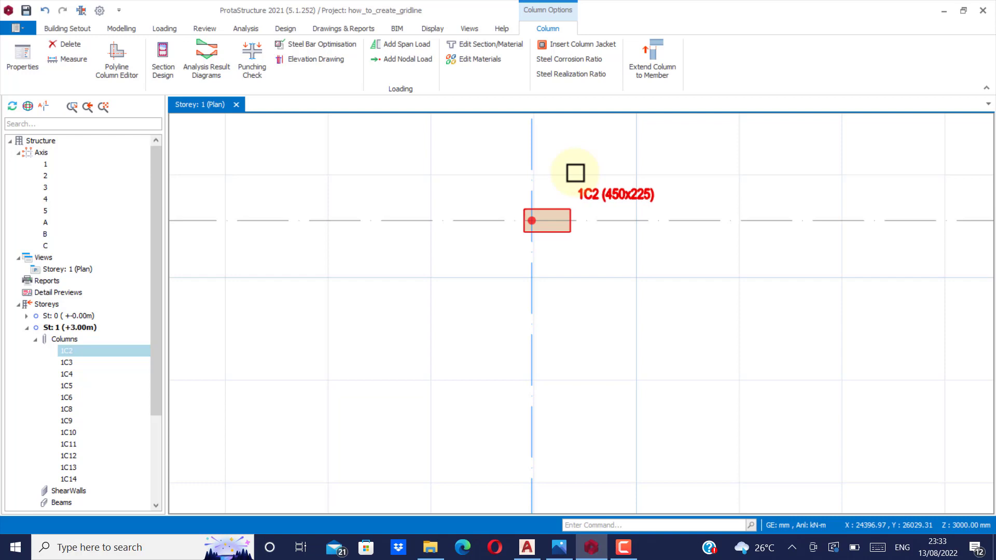
scroll(537, 226, "up", 5)
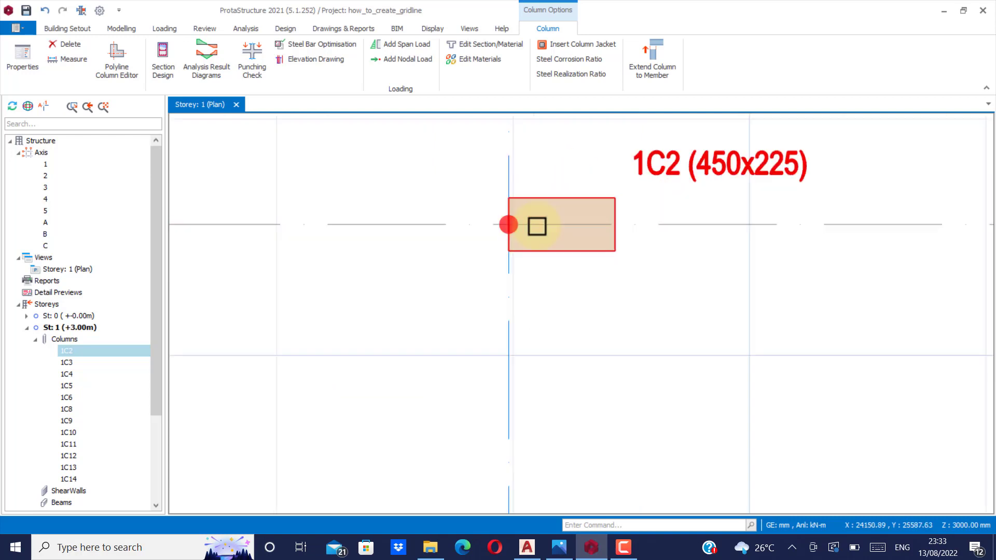
scroll(544, 223, "down", 5)
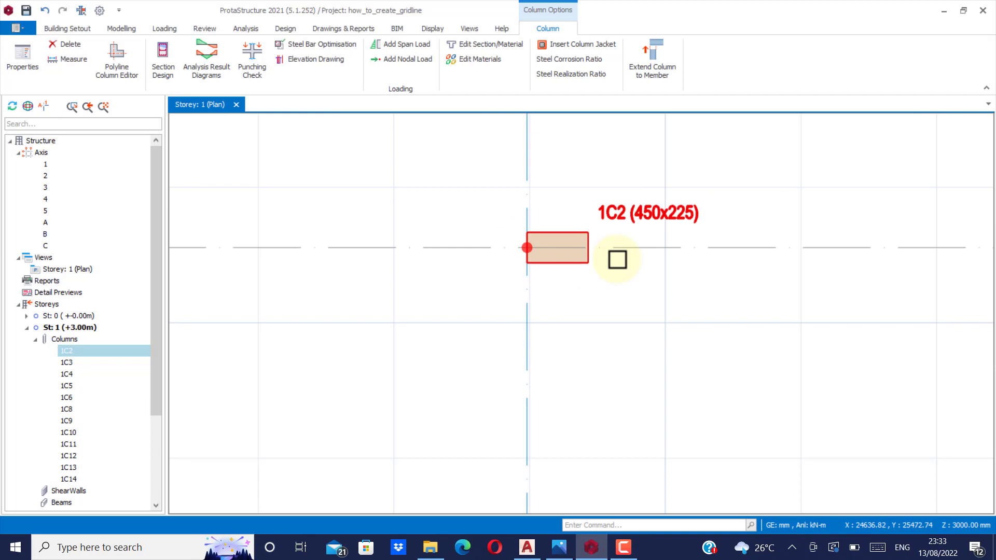
Step: Undo the nudges of the 450x225 column at axes 1 and B, moving it back toward axis A
left_click(44, 10)
left_click(45, 10)
left_click(45, 11)
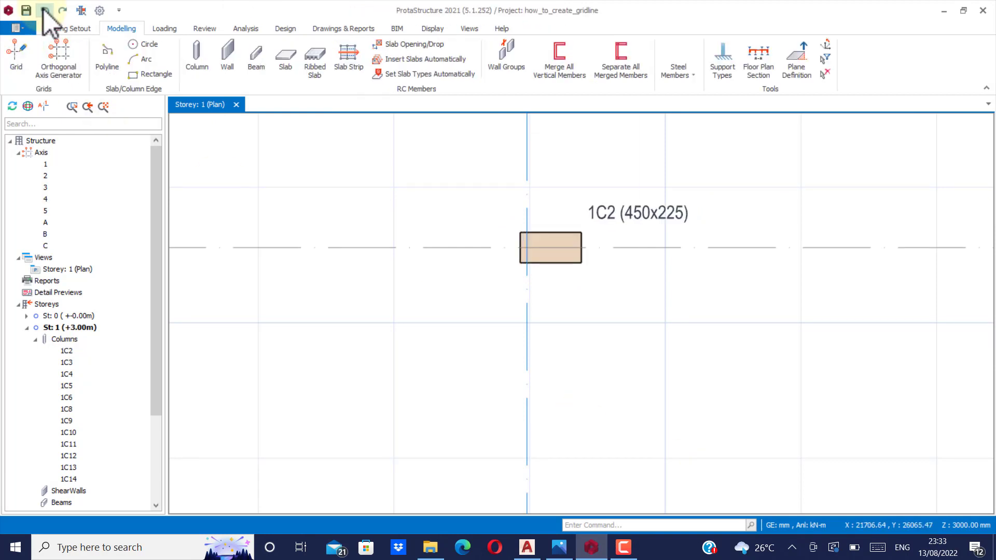
left_click(45, 10)
left_click(45, 10)
left_click(44, 10)
left_click(45, 10)
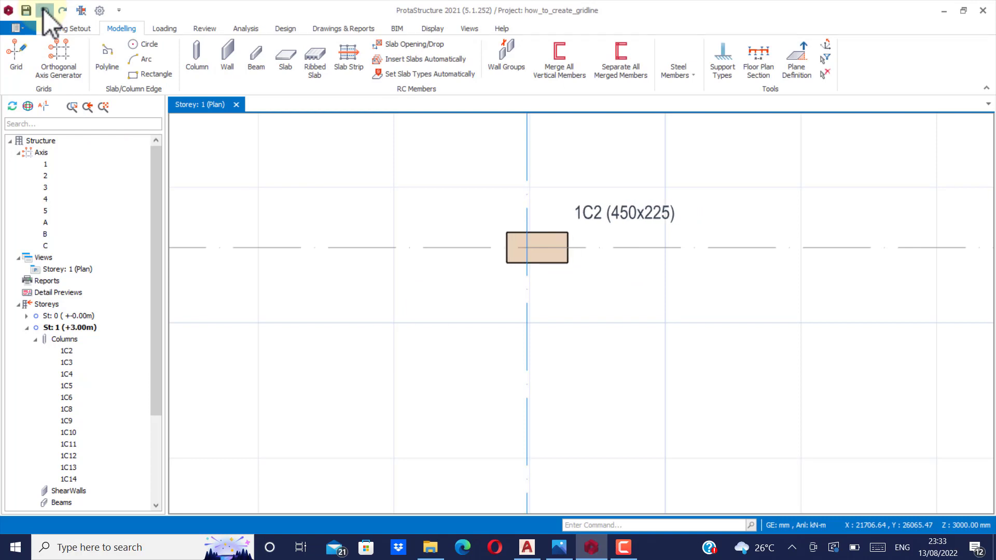
left_click(44, 10)
left_click(44, 11)
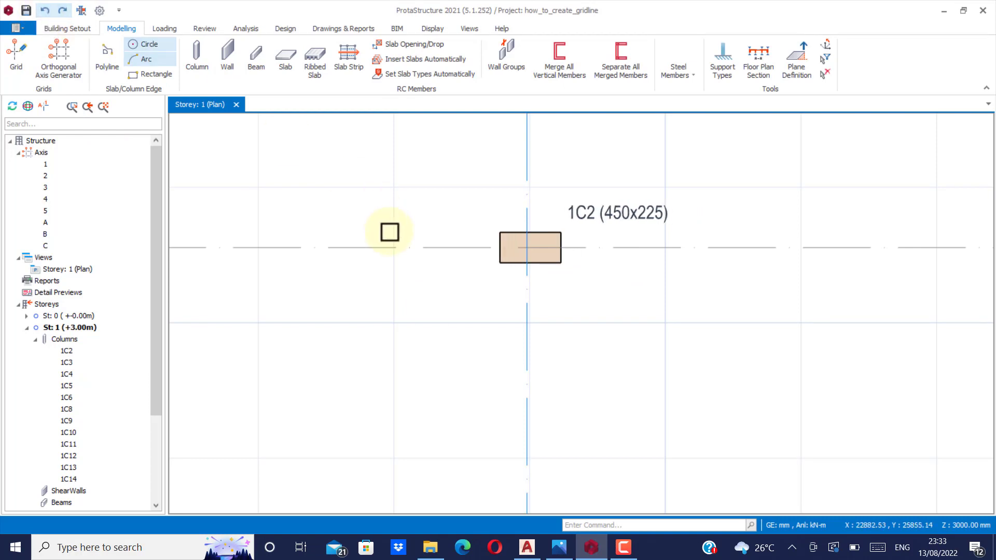
Step: Set the eccentricity e1 of the column at axes 1 and B to 225 mm with the edge-alignment preset and update it
scroll(602, 228, "down", 3)
scroll(585, 233, "up", 2)
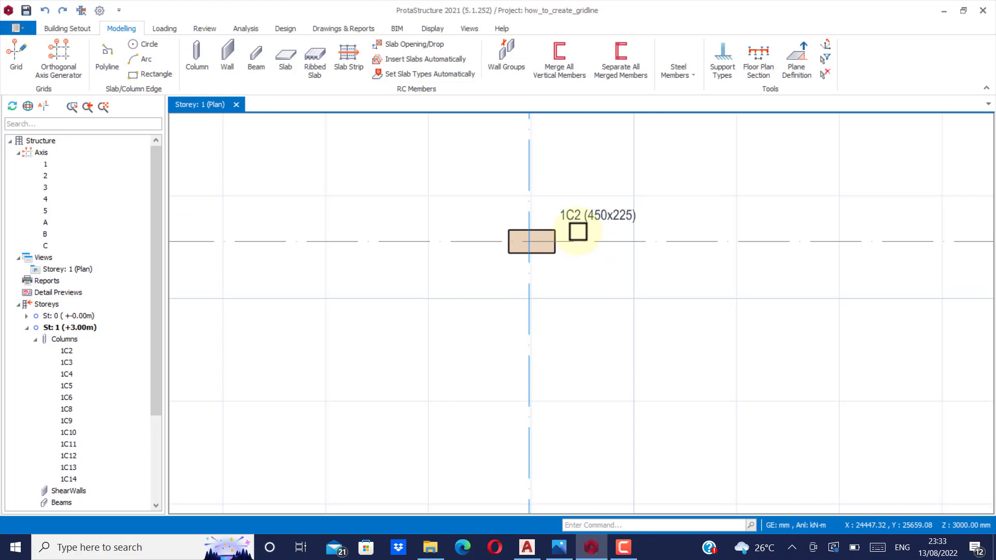
left_click(552, 233)
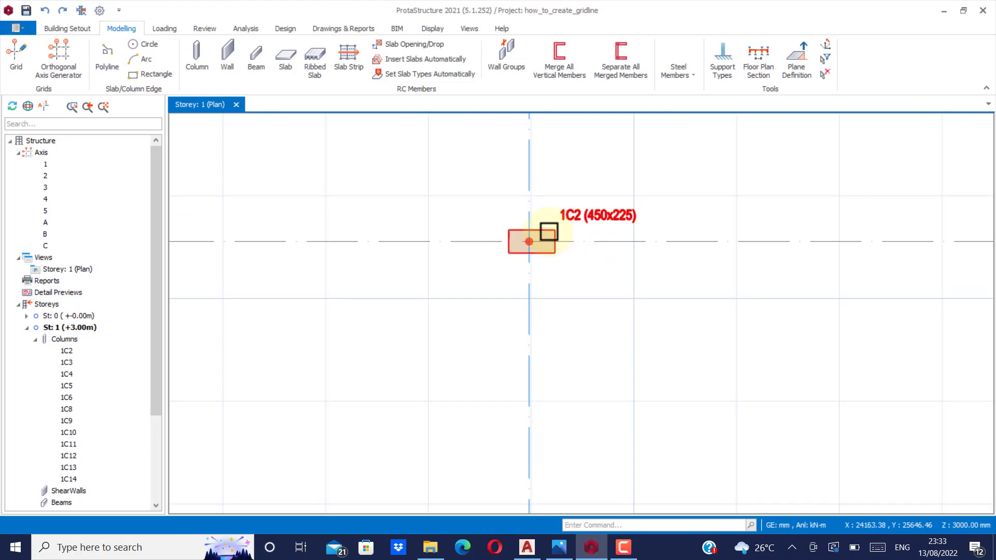
double_click(545, 236)
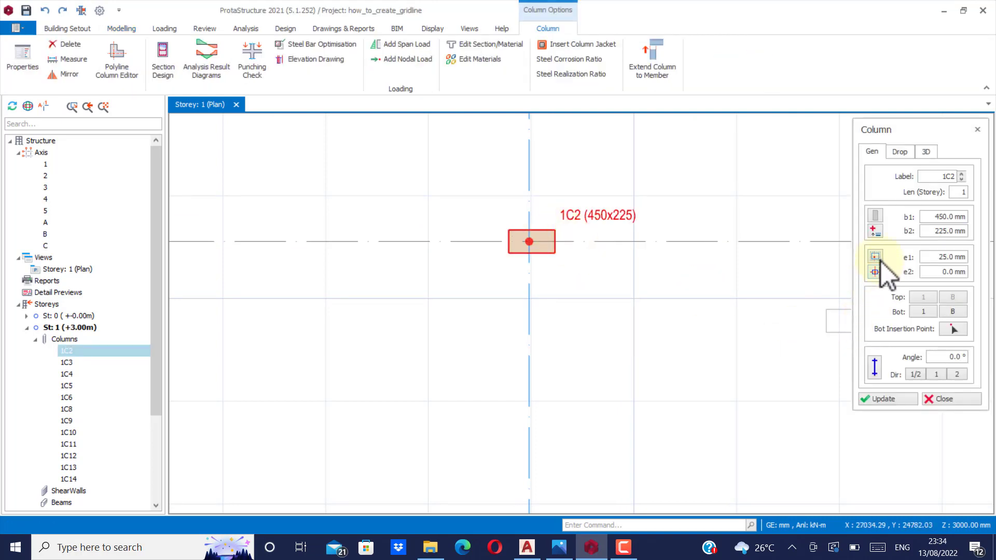
left_click(875, 272)
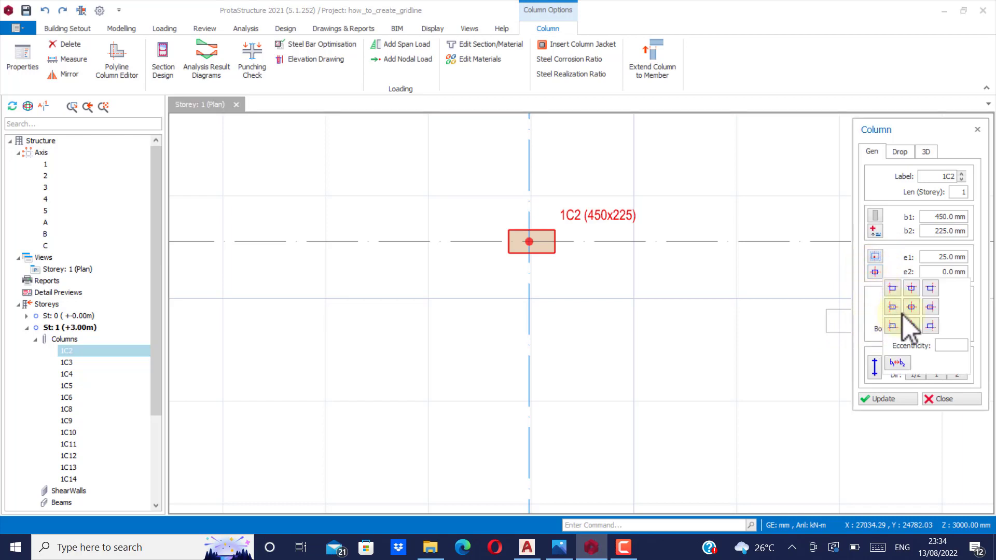
left_click(896, 311)
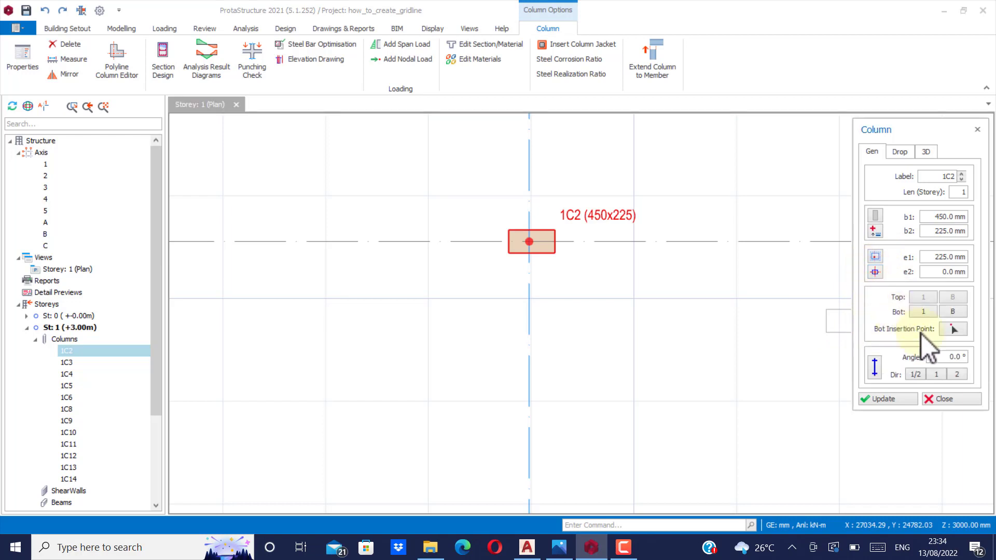
left_click(883, 398)
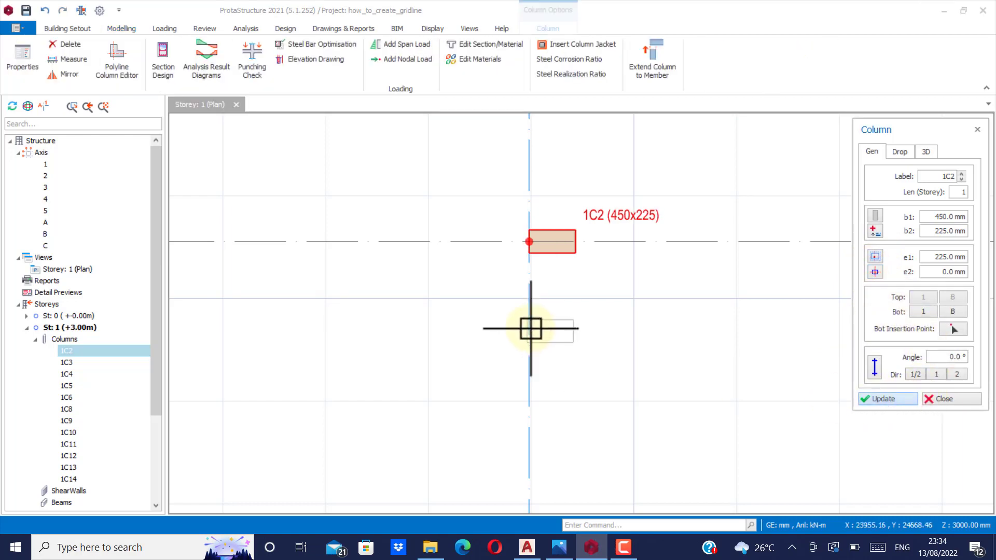
scroll(557, 198, "down", 3)
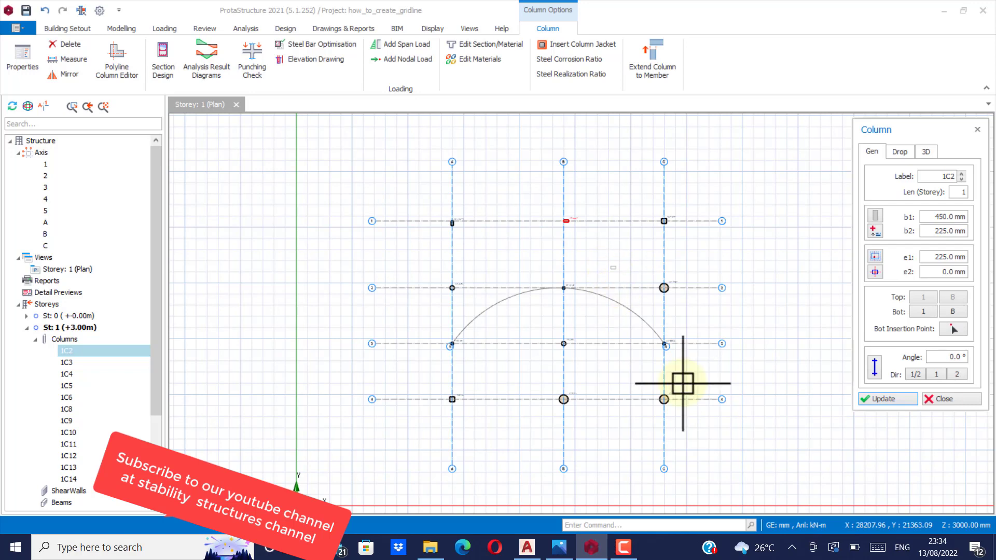
left_click(624, 547)
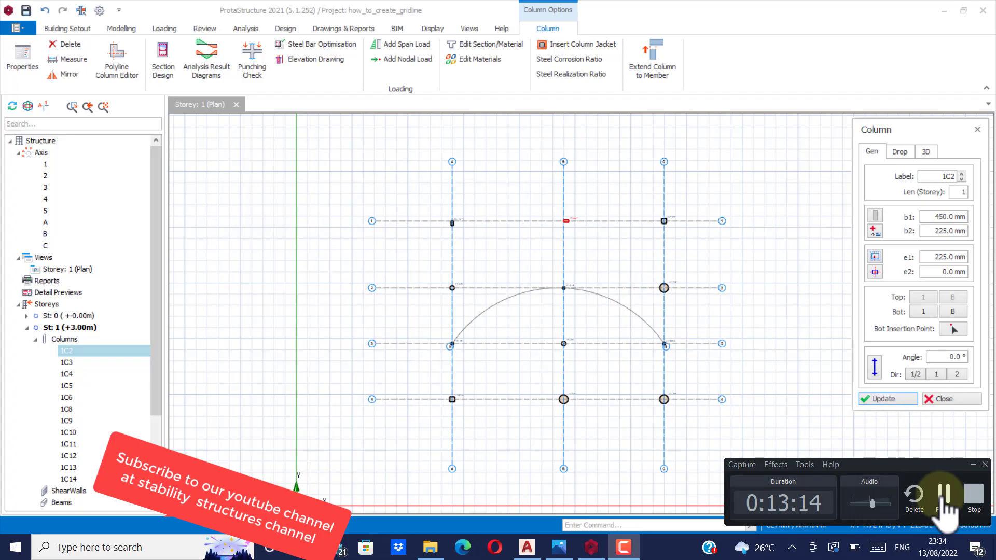